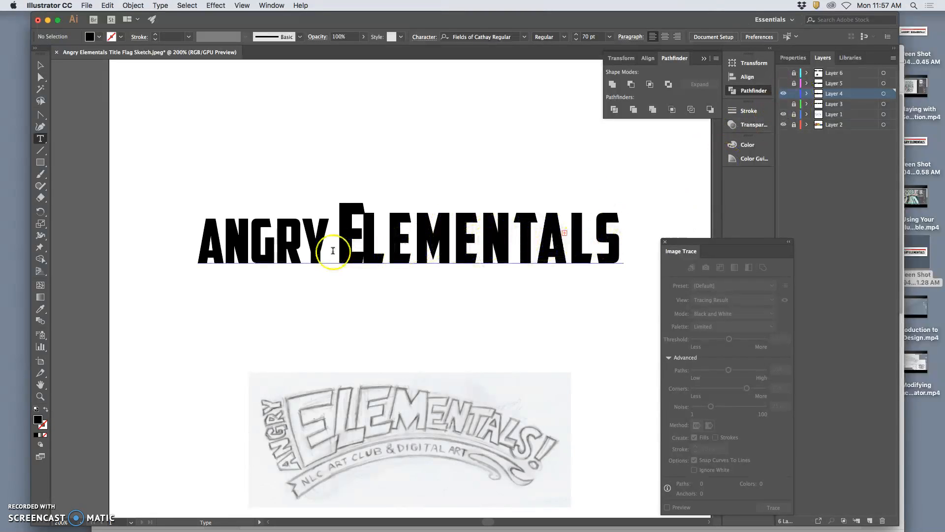
# Step: Tighten the tracking of the letters LEMENTALS in the title
pyautogui.click(368, 249)
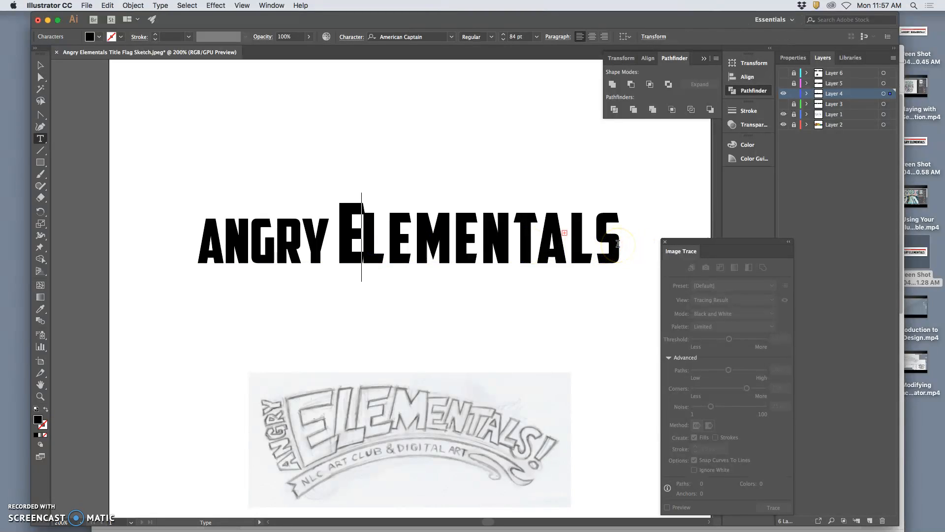
pyautogui.moveTo(619, 244); pyautogui.dragTo(374, 250)
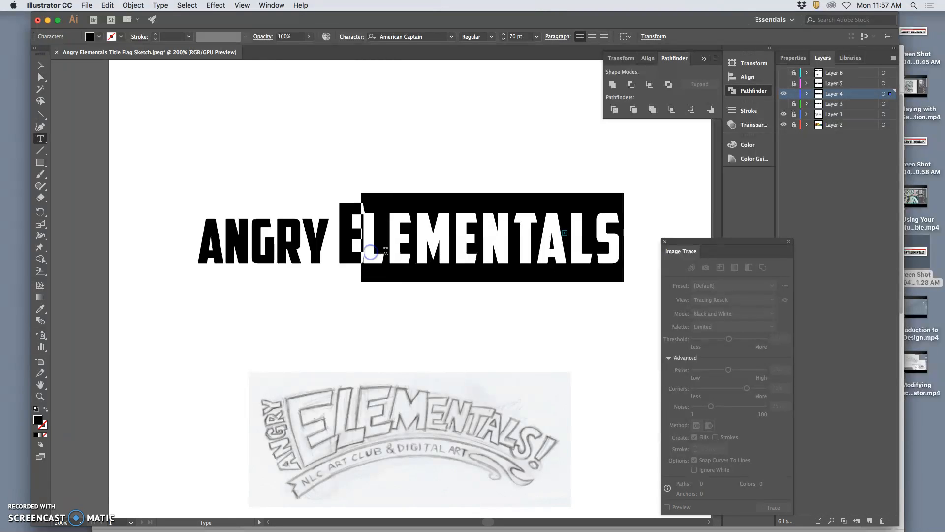
pyautogui.hotkey('alt', 'Left')
pyautogui.hotkey('alt', 'Left')
pyautogui.hotkey('alt', 'Left')
pyautogui.hotkey('alt', 'Left')
pyautogui.hotkey('alt', 'Left')
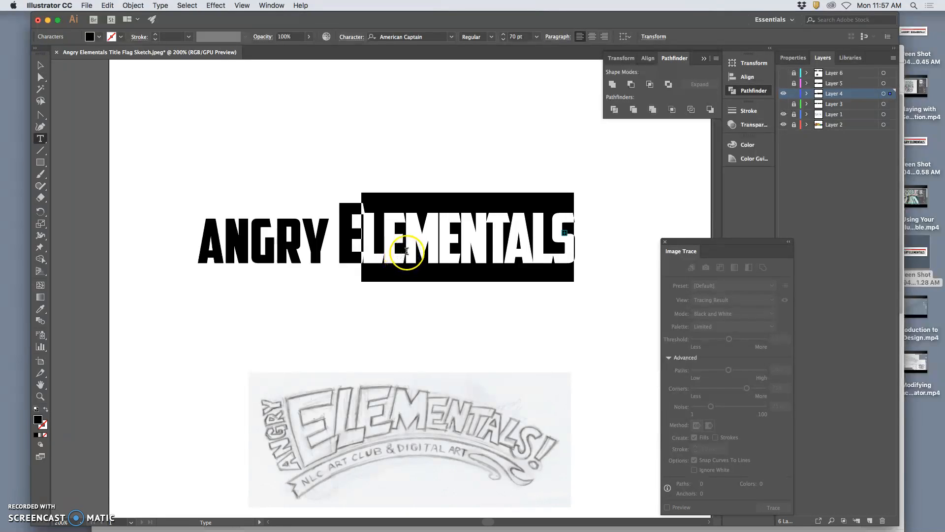
# Step: Enlarge the first L after the big E, setting its font size to 73 pt
pyautogui.click(407, 252)
pyautogui.click(367, 246)
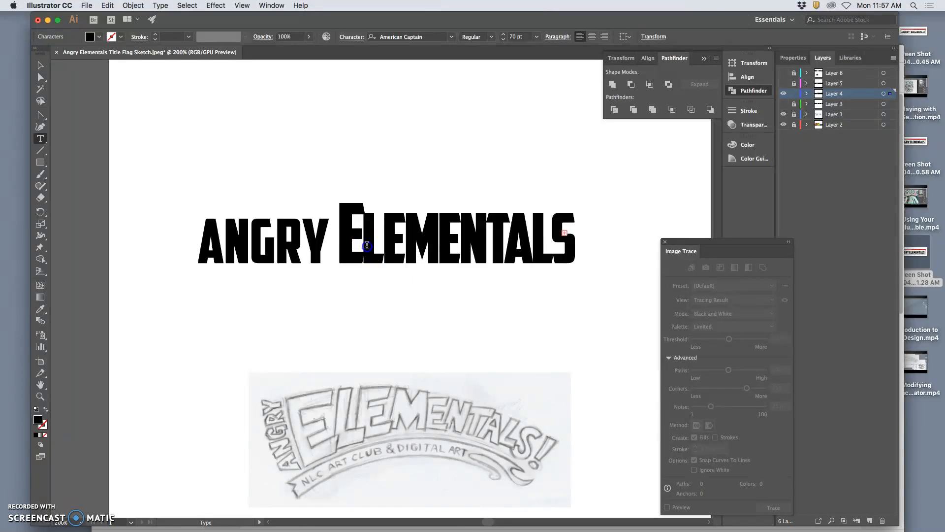
pyautogui.moveTo(369, 236); pyautogui.dragTo(348, 244)
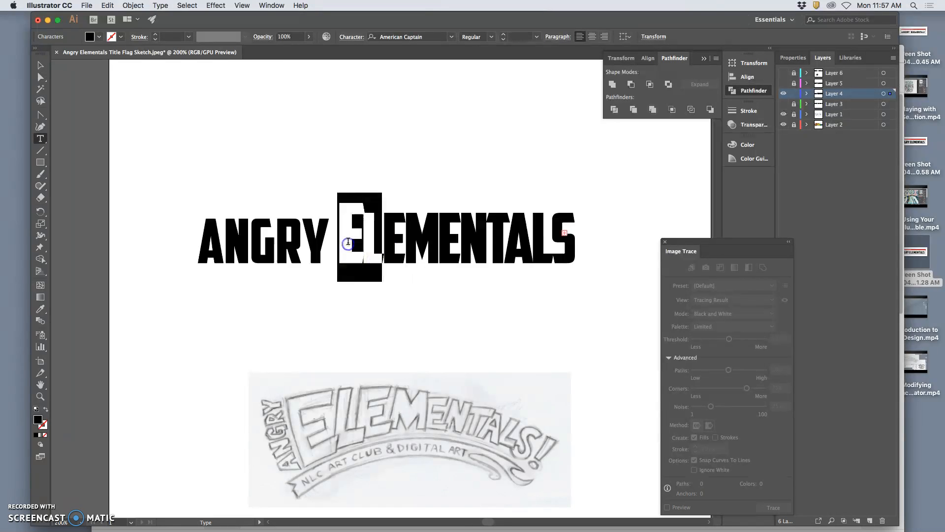
pyautogui.press('super+shift+period')
pyautogui.press('super+shift+period')
pyautogui.press('super+shift+period')
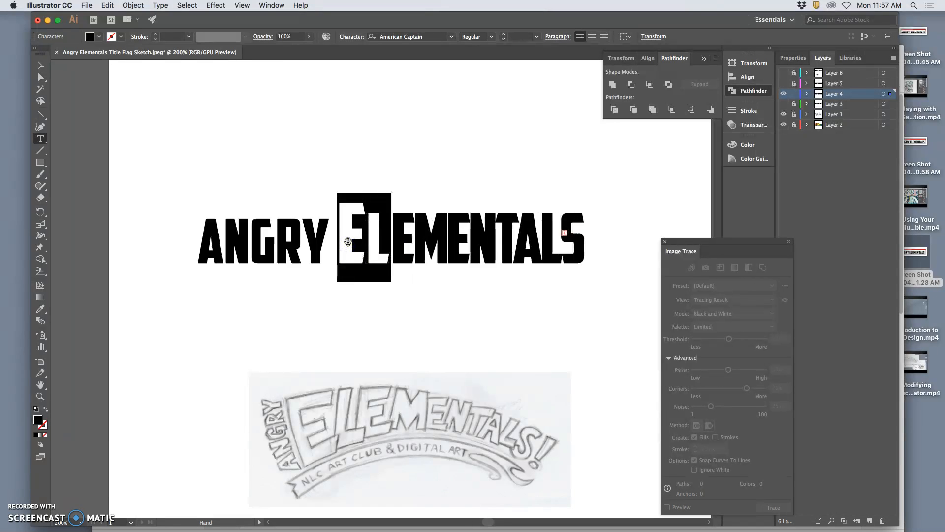
pyautogui.moveTo(392, 244); pyautogui.dragTo(375, 242)
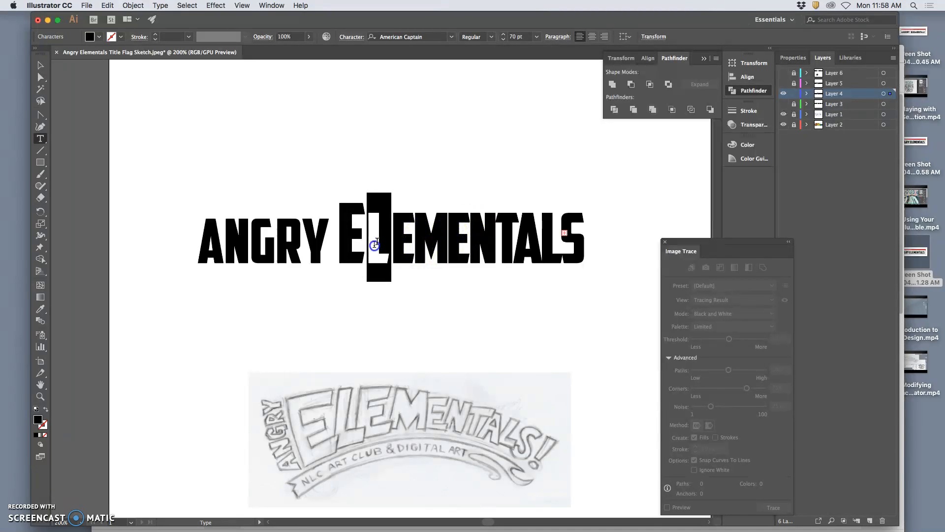
pyautogui.click(503, 33)
pyautogui.click(503, 34)
pyautogui.click(503, 34)
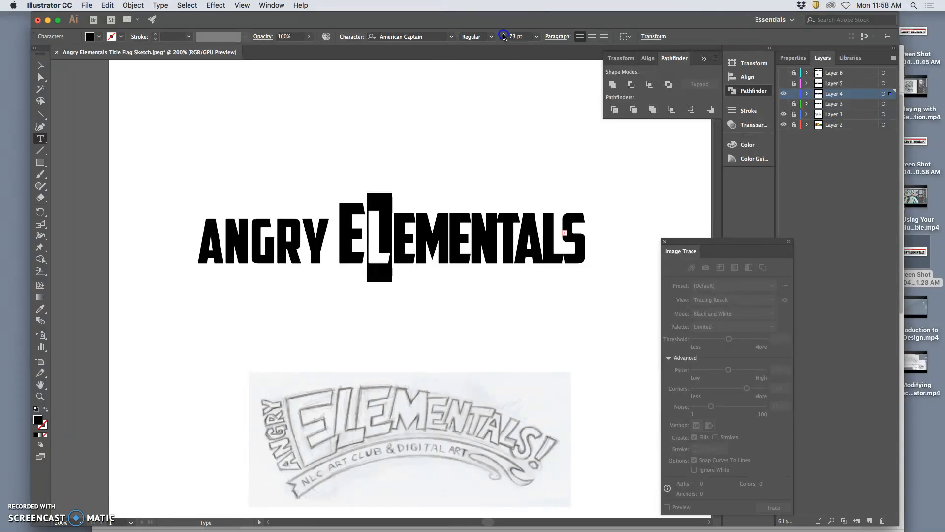
# Step: Reduce the M's font size to 67 pt
pyautogui.click(410, 249)
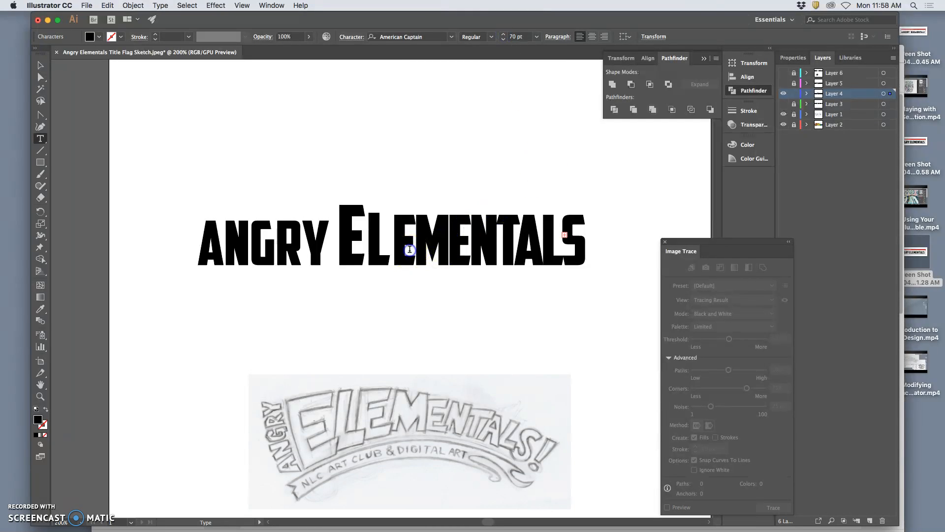
pyautogui.moveTo(413, 248); pyautogui.dragTo(428, 248)
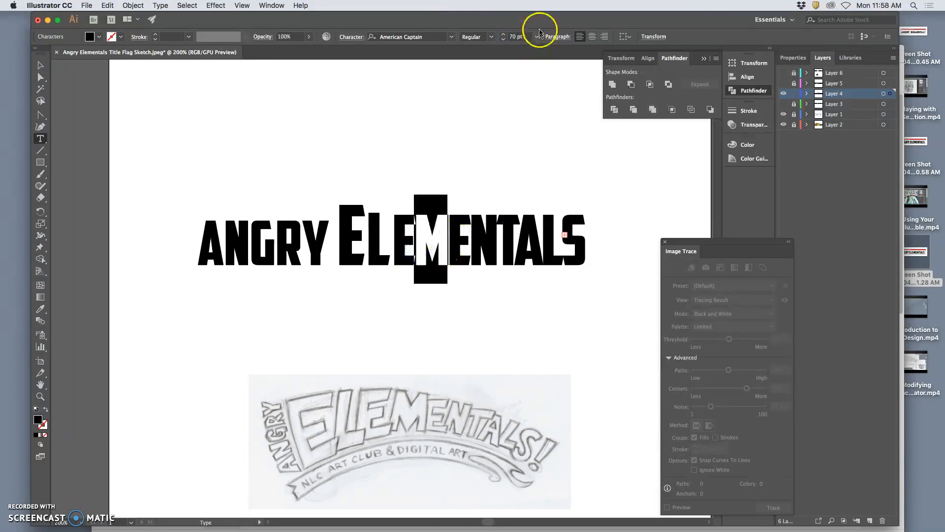
pyautogui.click(503, 39)
pyautogui.click(504, 40)
pyautogui.click(503, 39)
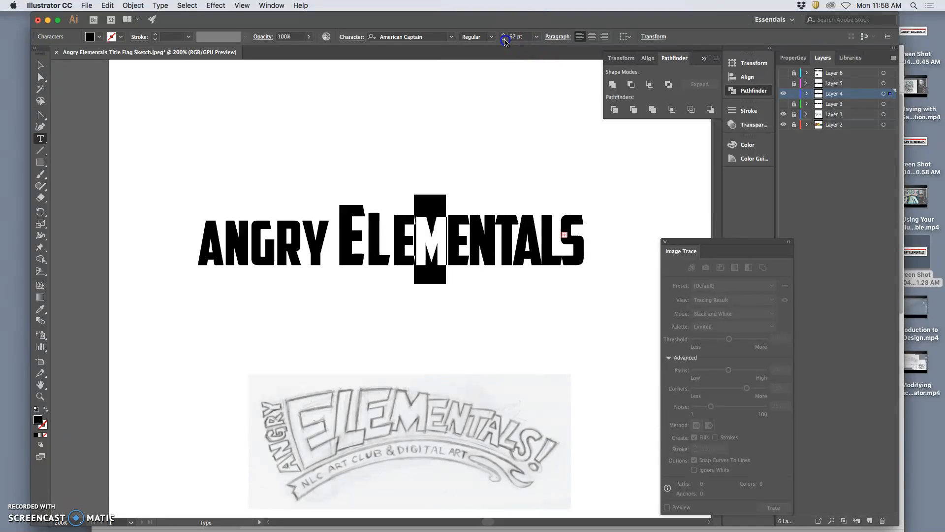
# Step: Reduce the E following the M to 63 pt
pyautogui.click(465, 239)
pyautogui.moveTo(467, 230); pyautogui.dragTo(454, 252)
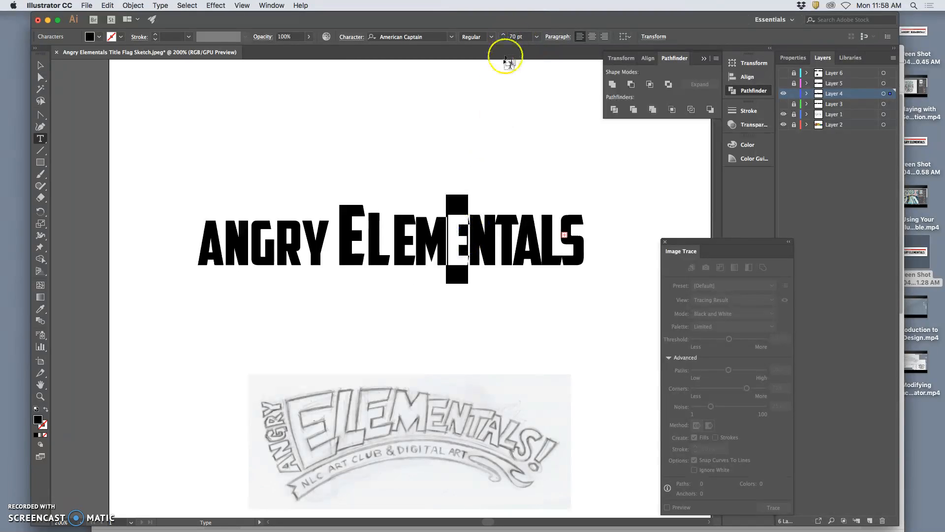
pyautogui.click(503, 40)
pyautogui.click(503, 39)
pyautogui.click(503, 40)
pyautogui.click(503, 39)
pyautogui.click(503, 39)
pyautogui.click(503, 40)
pyautogui.click(503, 39)
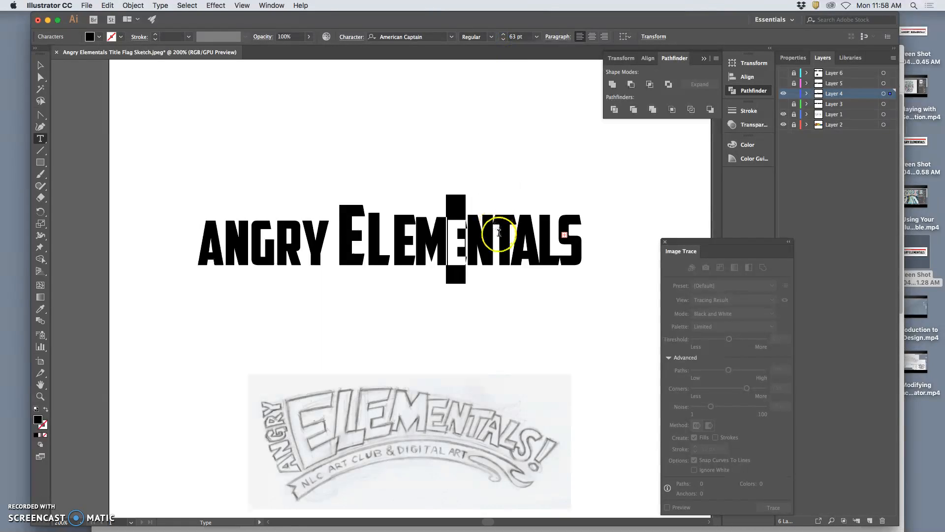
# Step: Reduce the N's font size to 59 pt
pyautogui.moveTo(494, 234); pyautogui.dragTo(481, 228)
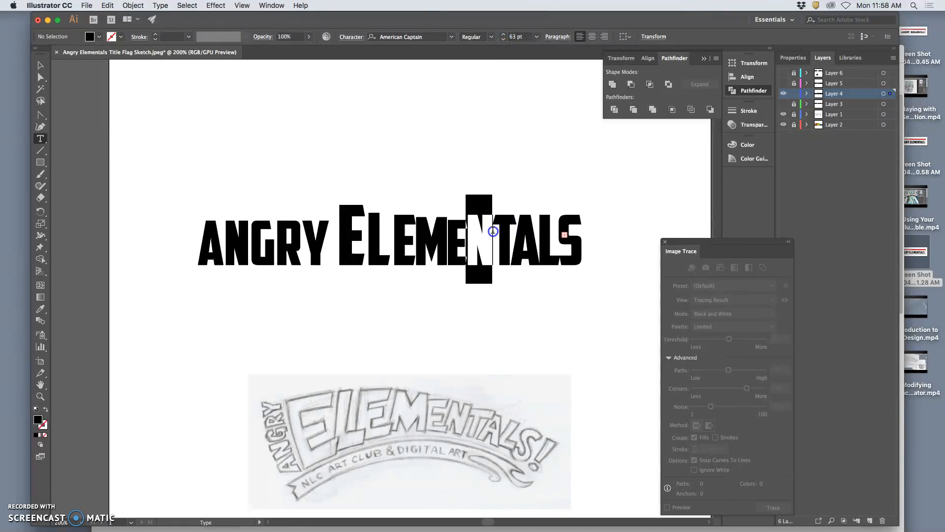
pyautogui.click(503, 40)
pyautogui.click(504, 39)
pyautogui.click(503, 40)
pyautogui.click(503, 39)
pyautogui.click(503, 40)
pyautogui.click(503, 39)
pyautogui.click(503, 39)
pyautogui.click(503, 39)
pyautogui.click(503, 40)
pyautogui.click(503, 39)
pyautogui.click(503, 40)
pyautogui.click(503, 39)
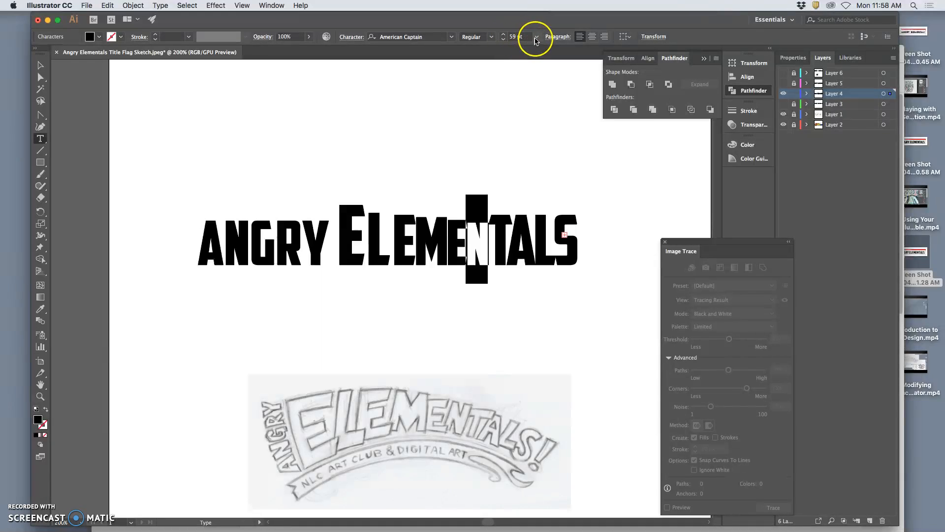
# Step: Reduce the T's font size to 57 pt
pyautogui.moveTo(494, 215); pyautogui.dragTo(503, 247)
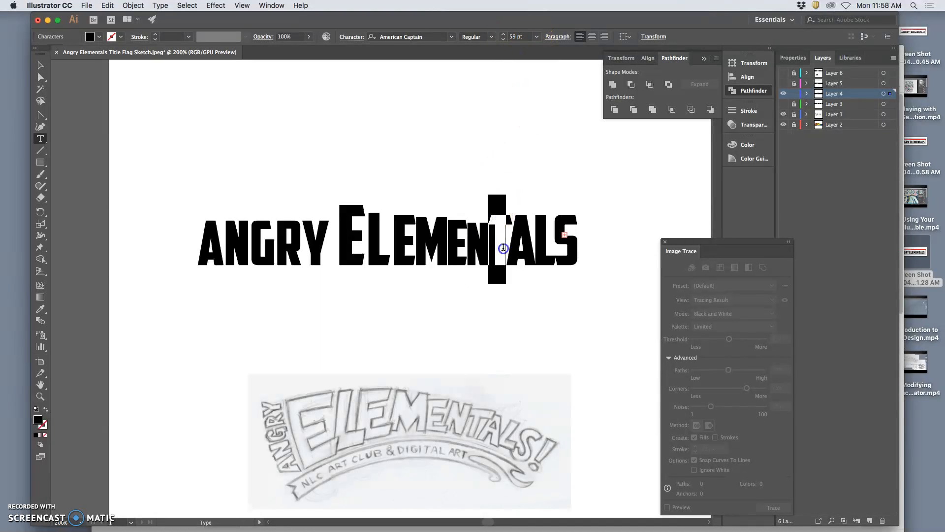
pyautogui.click(503, 36)
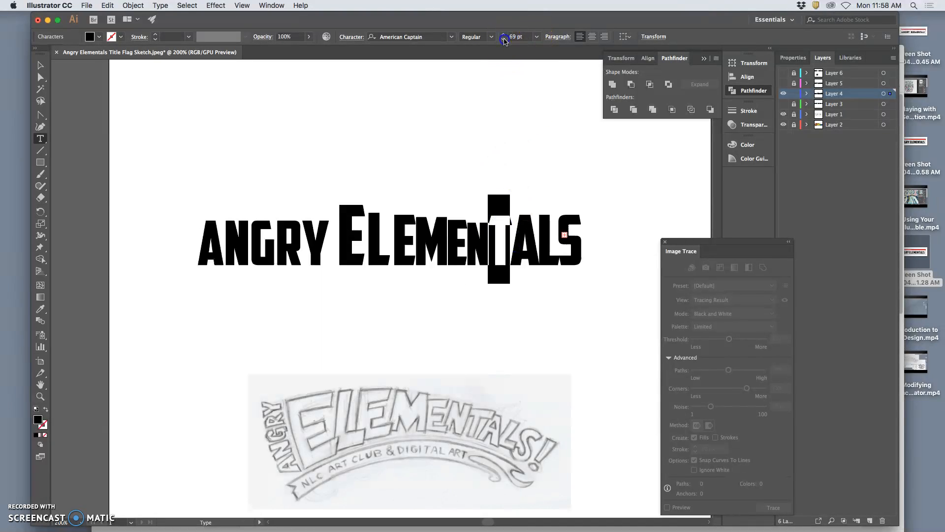
pyautogui.click(504, 39)
pyautogui.click(504, 39)
pyautogui.click(504, 39)
pyautogui.click(504, 39)
pyautogui.click(504, 39)
pyautogui.click(503, 39)
pyautogui.click(503, 38)
pyautogui.click(504, 39)
pyautogui.click(504, 39)
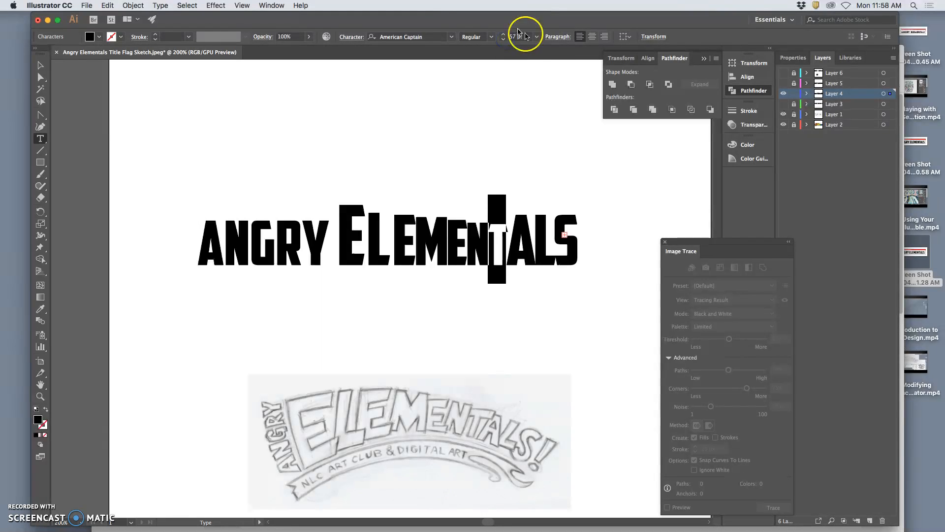
# Step: Reduce the A's font size to 55 pt
pyautogui.moveTo(535, 221); pyautogui.dragTo(512, 224)
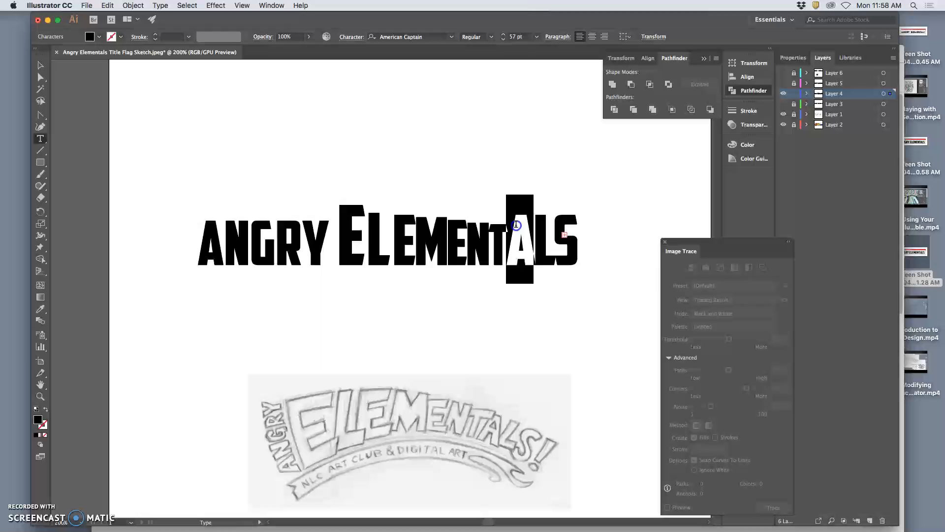
pyautogui.click(503, 40)
pyautogui.click(503, 41)
pyautogui.click(503, 41)
pyautogui.click(502, 40)
pyautogui.click(503, 41)
pyautogui.click(503, 41)
pyautogui.click(503, 41)
pyautogui.click(503, 41)
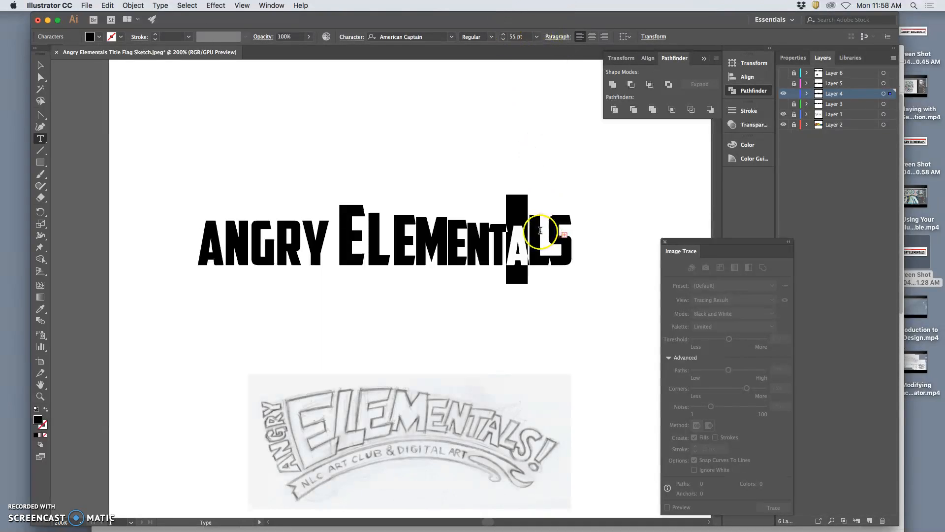
# Step: Reduce the final L's font size to 53 pt
pyautogui.click(540, 230)
pyautogui.moveTo(530, 227); pyautogui.dragTo(549, 230)
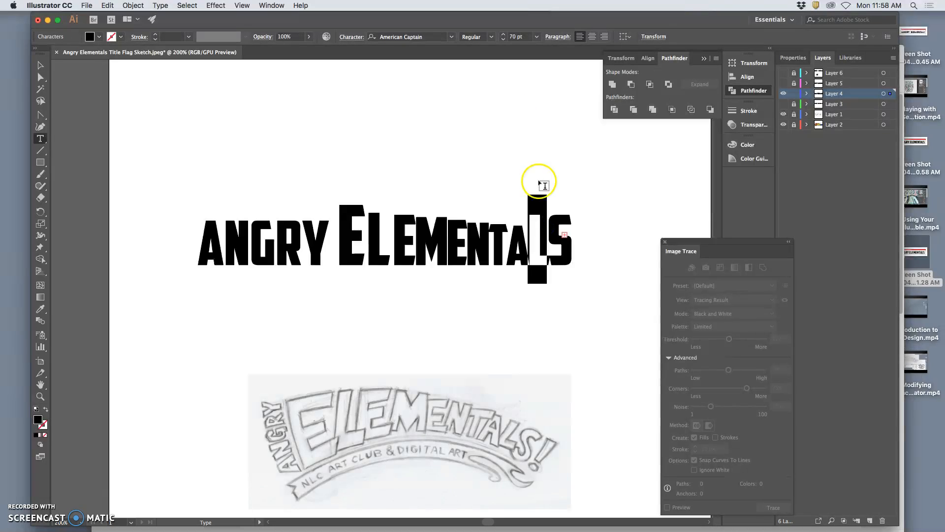
pyautogui.click(503, 39)
pyautogui.click(503, 40)
pyautogui.click(503, 39)
pyautogui.click(503, 39)
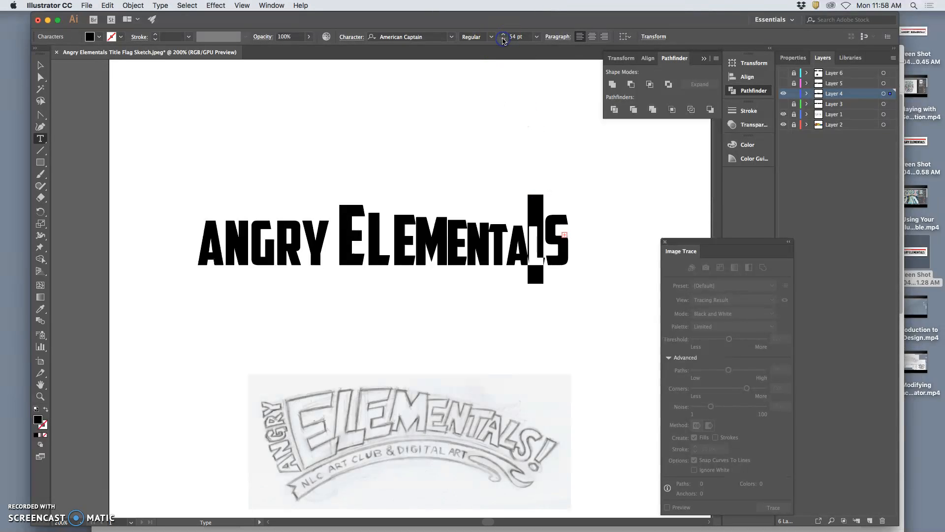
pyautogui.click(503, 39)
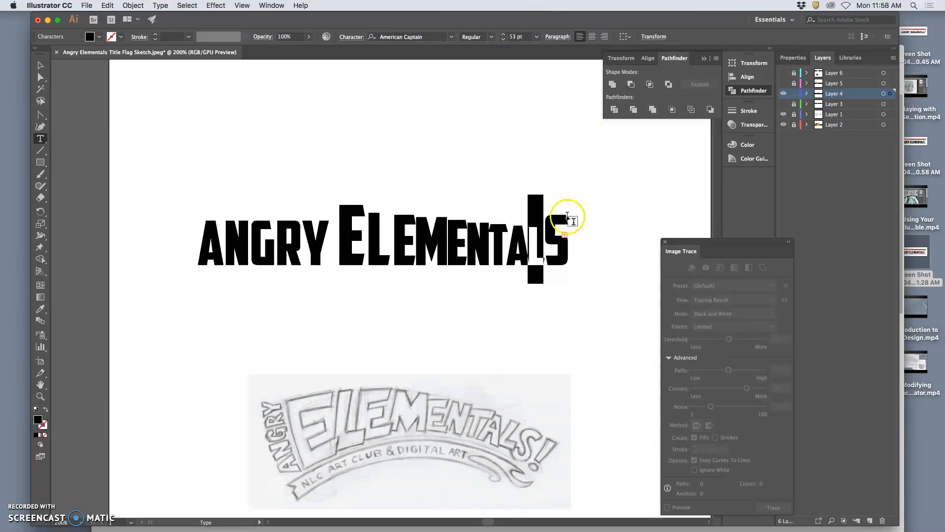
# Step: Reduce the final S's font size to 51 pt and deselect the text
pyautogui.click(556, 216)
pyautogui.moveTo(557, 216); pyautogui.dragTo(550, 215)
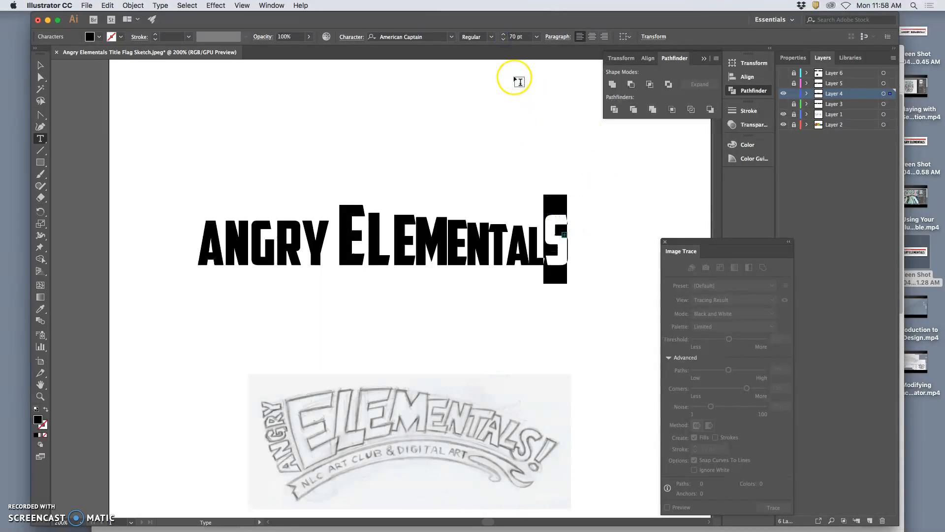
pyautogui.write('K')
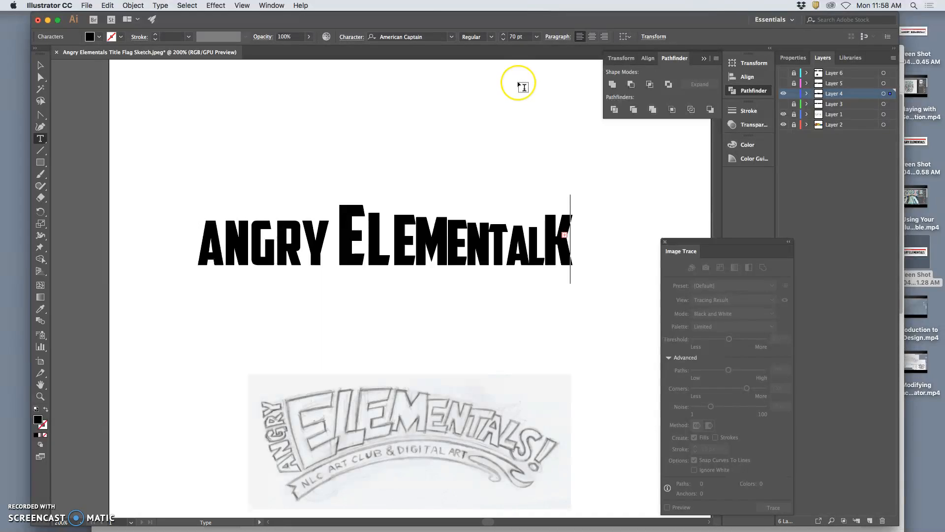
pyautogui.press('super+z')
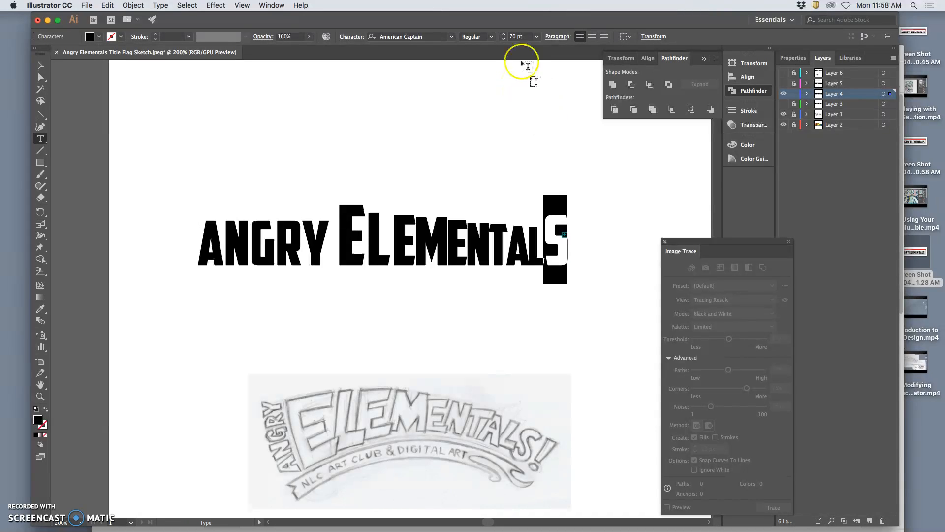
pyautogui.click(503, 39)
pyautogui.click(504, 39)
pyautogui.click(504, 40)
pyautogui.click(504, 40)
pyautogui.click(504, 40)
pyautogui.click(504, 40)
pyautogui.click(504, 40)
pyautogui.click(503, 40)
pyautogui.click(504, 41)
pyautogui.click(504, 41)
pyautogui.click(503, 41)
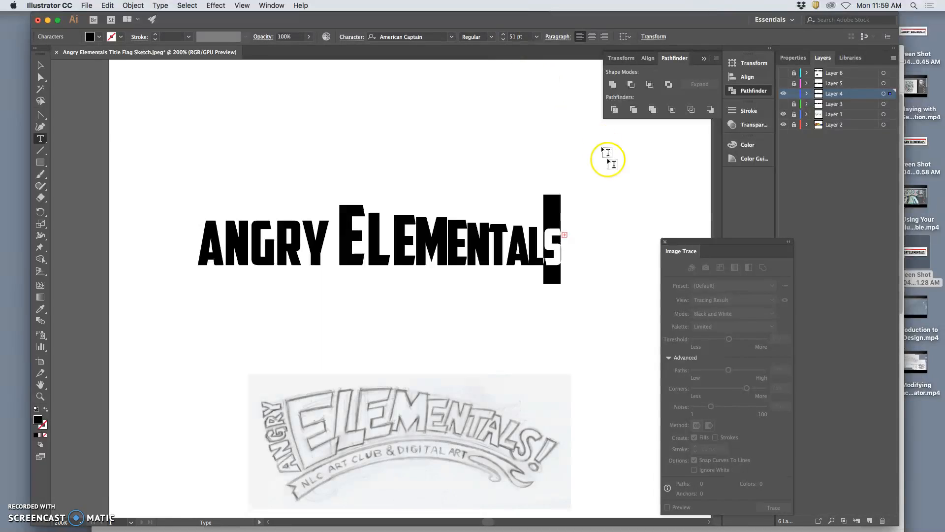
pyautogui.click(613, 187)
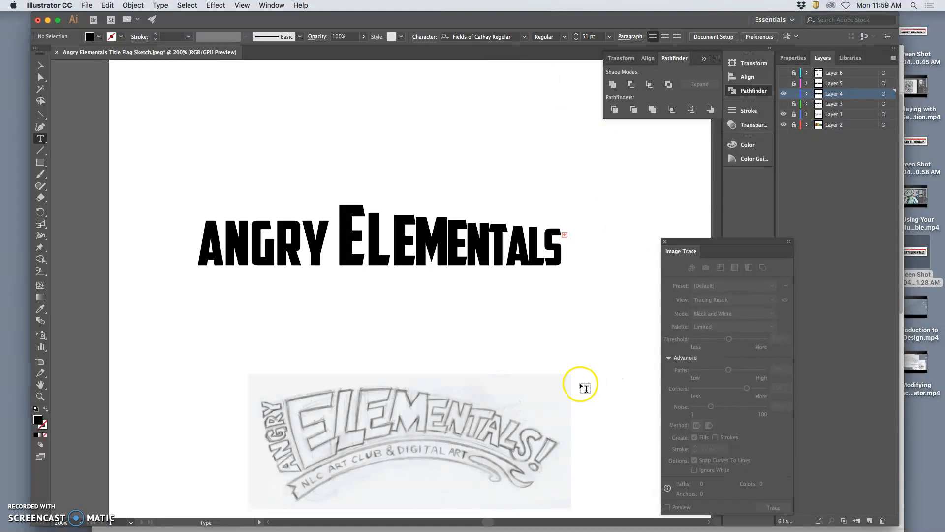
# Step: Tighten the tracking of the enlarged L and its neighbouring letter
pyautogui.moveTo(410, 258); pyautogui.dragTo(367, 257)
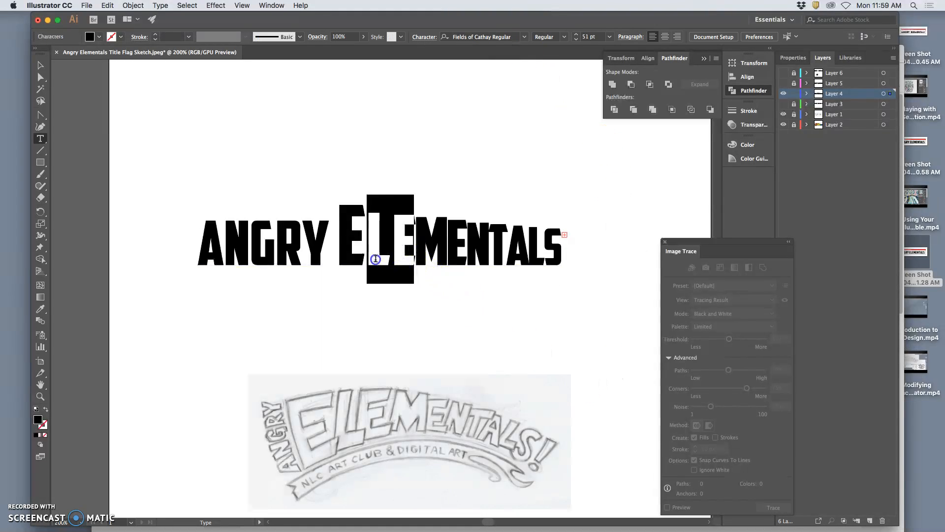
pyautogui.hotkey('alt', 'Left')
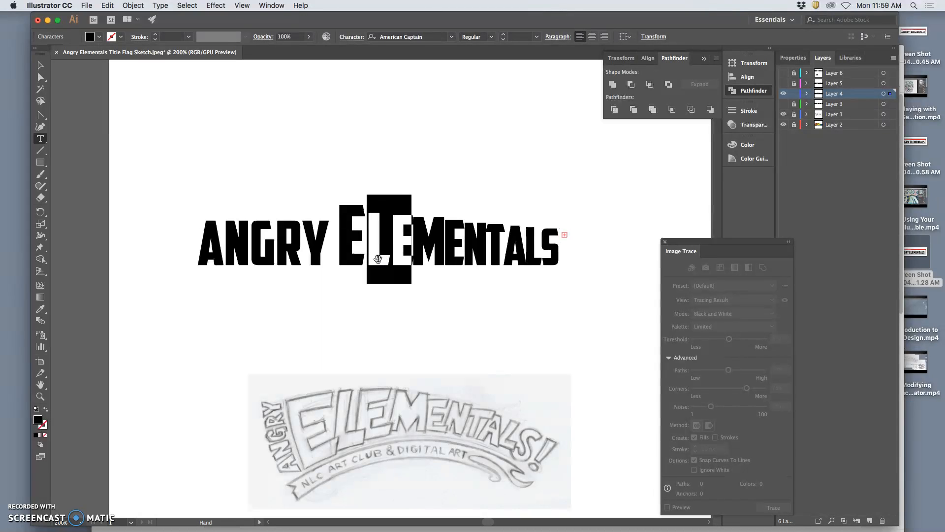
pyautogui.hotkey('alt', 'Left')
pyautogui.hotkey('alt', 'Left')
pyautogui.hotkey('alt', 'Left')
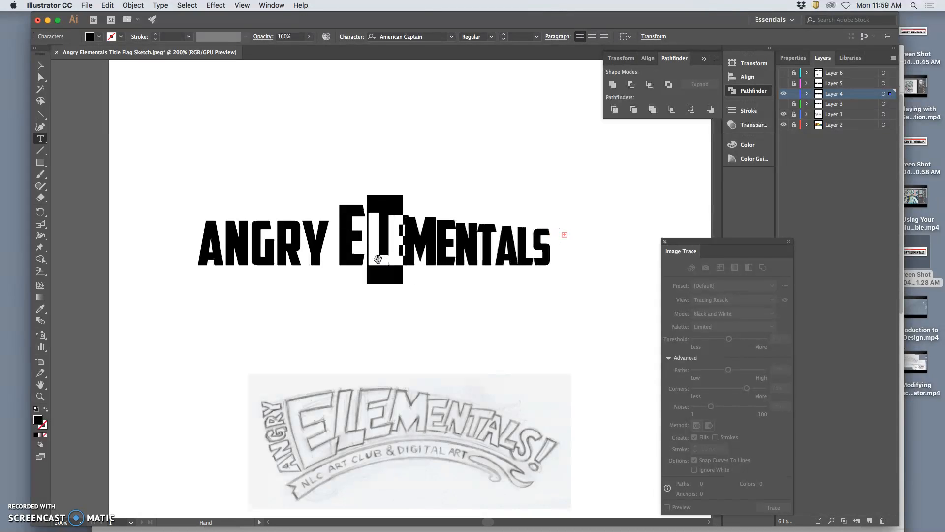
# Step: Reduce the tracking on the enlarged L further to close the gap around it
pyautogui.click(416, 254)
pyautogui.moveTo(390, 253); pyautogui.dragTo(375, 256)
pyautogui.hotkey('alt', 'Left')
pyautogui.hotkey('alt', 'Left')
pyautogui.hotkey('alt', 'Left')
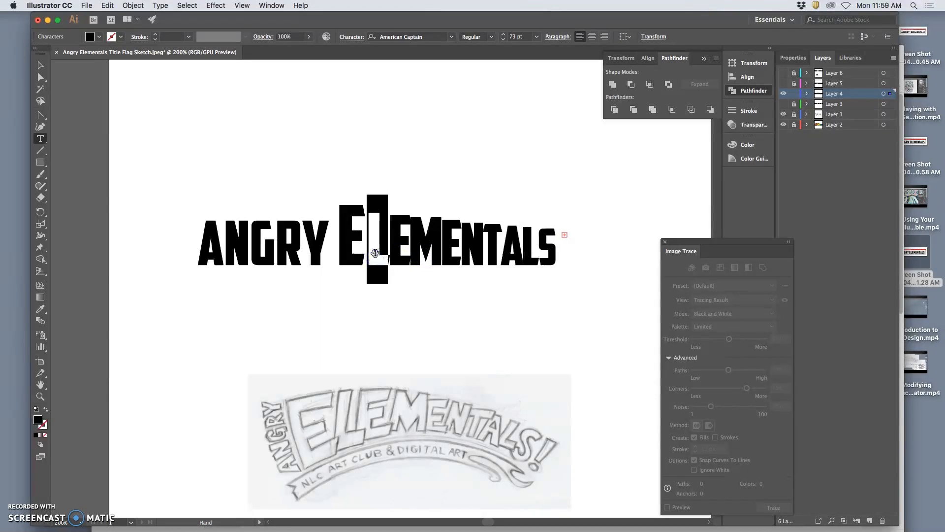
pyautogui.hotkey('alt', 'Left')
pyautogui.hotkey('alt', 'Right')
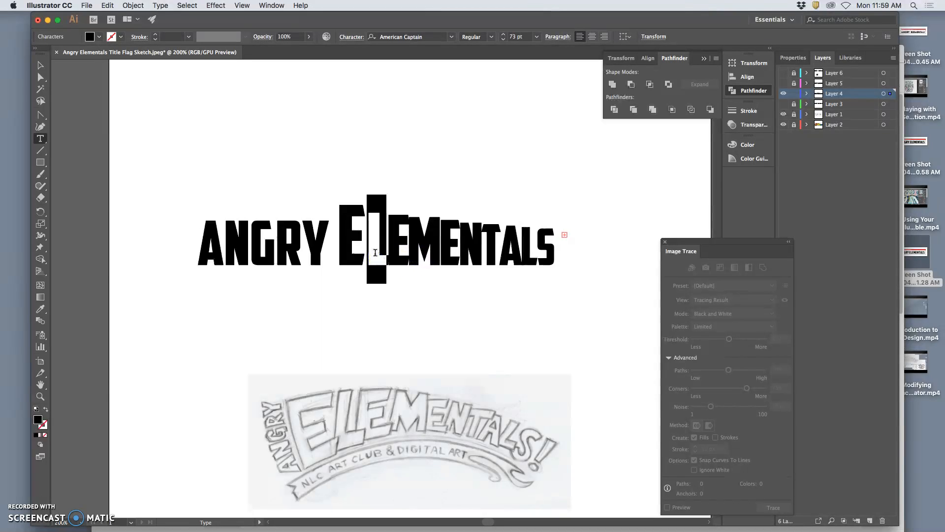
# Step: Loosen the tracking of the M by one step
pyautogui.moveTo(428, 252); pyautogui.dragTo(412, 252)
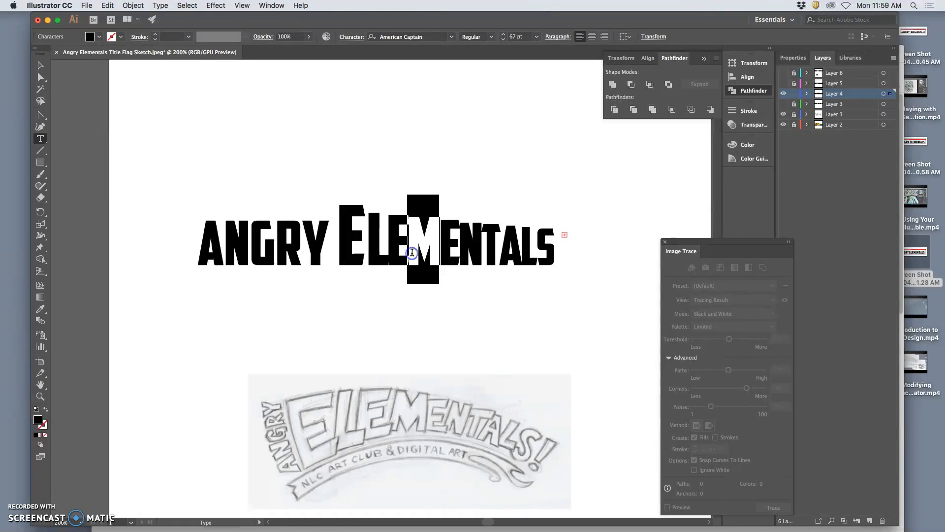
pyautogui.hotkey('alt', 'Right')
pyautogui.click(402, 251)
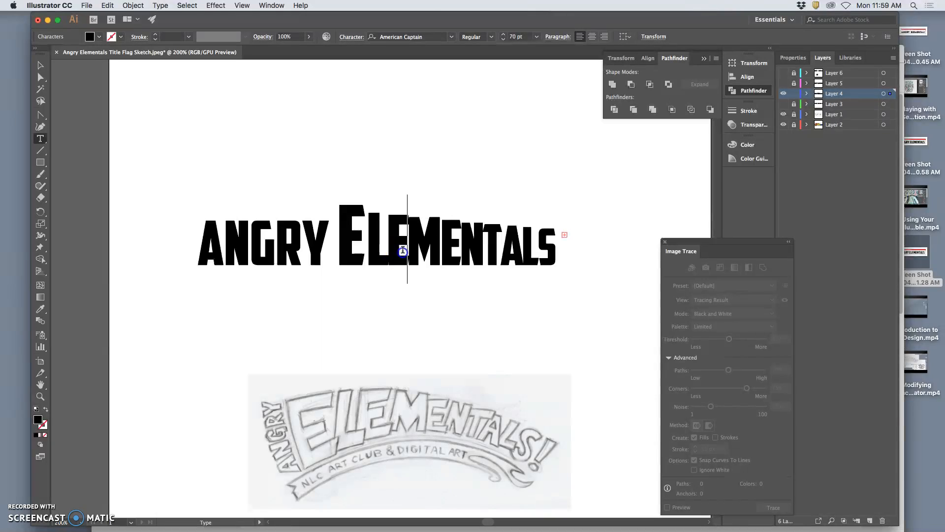
# Step: Loosen the tracking after the M and after the enlarged L, then deselect the text
pyautogui.hotkey('alt', 'Right')
pyautogui.hotkey('alt', 'Right')
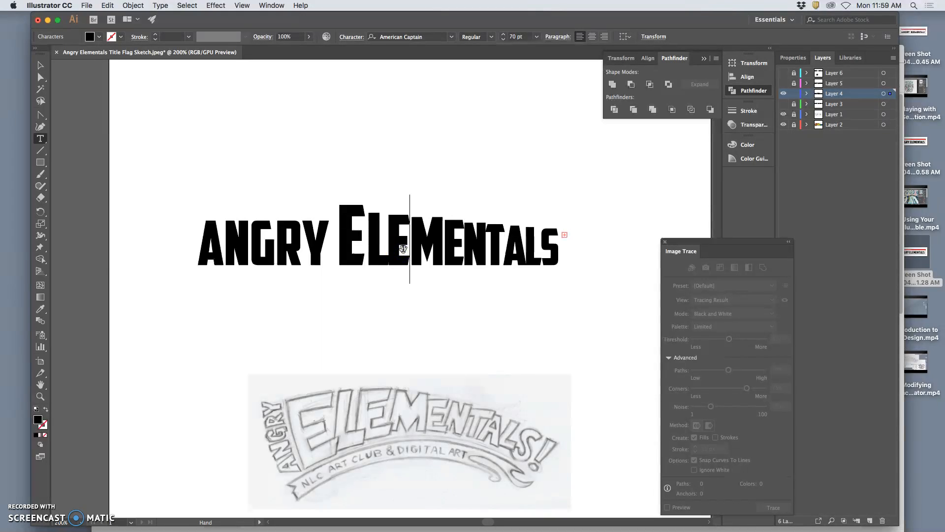
pyautogui.click(392, 254)
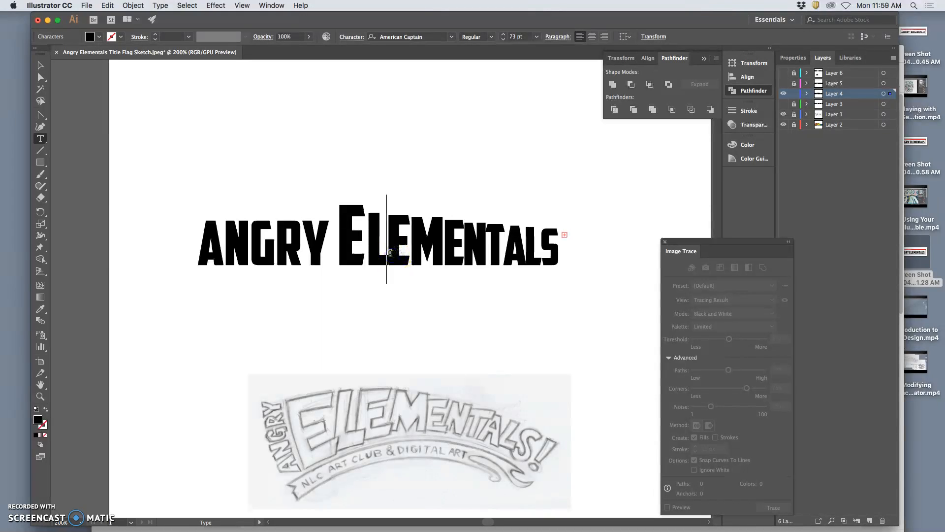
pyautogui.hotkey('alt', 'Right')
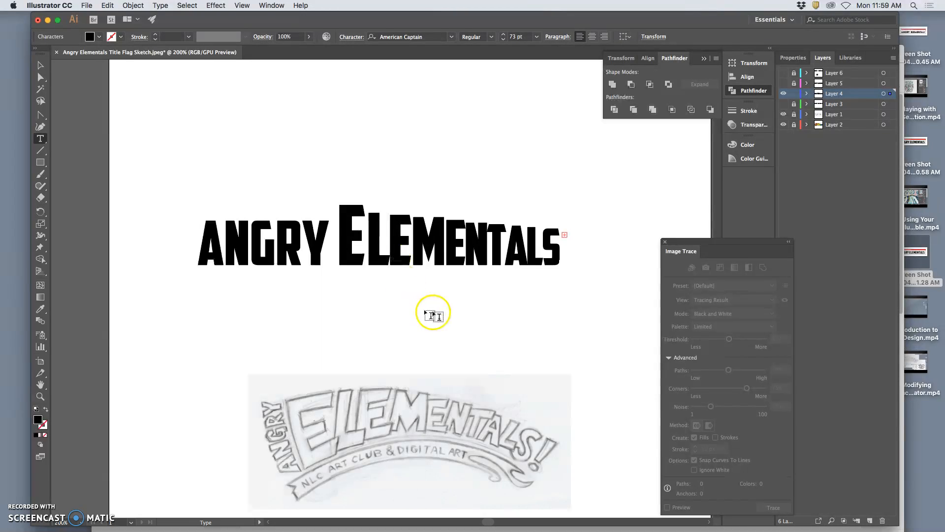
pyautogui.click(482, 335)
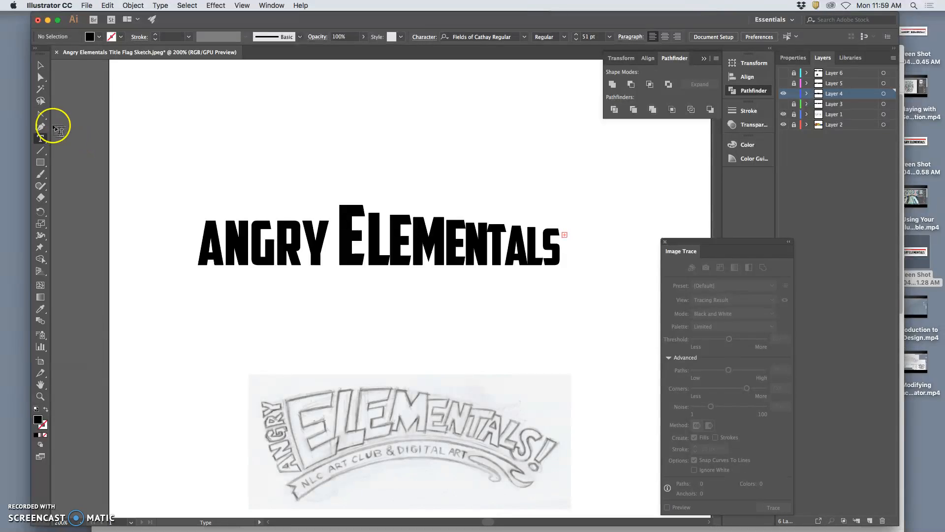
# Step: Try drawing a curved flag line with the Curvature tool on a new layer
pyautogui.click(870, 523)
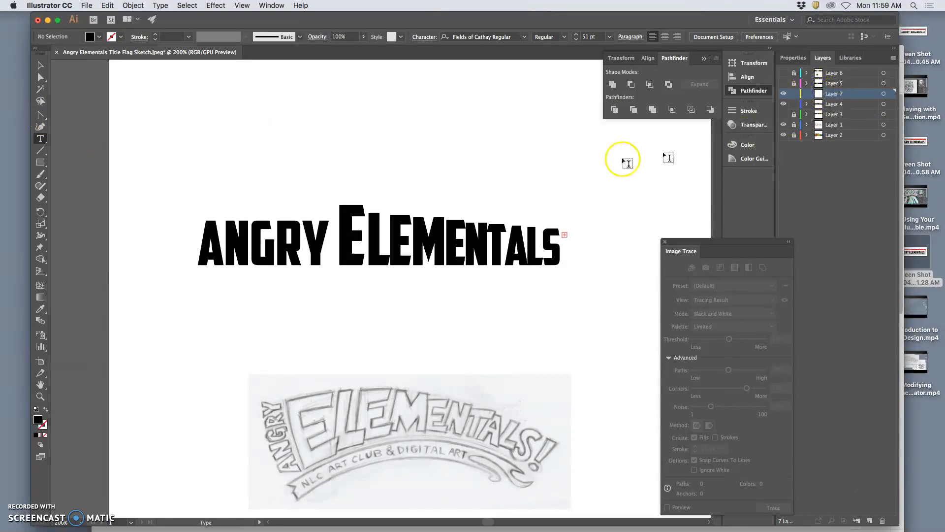
pyautogui.click(40, 129)
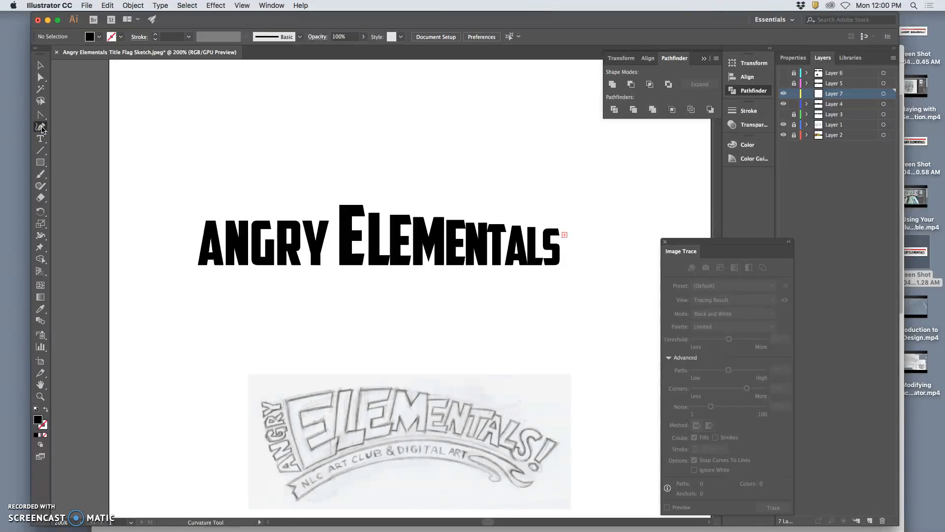
pyautogui.click(44, 128)
pyautogui.click(202, 325)
pyautogui.click(200, 324)
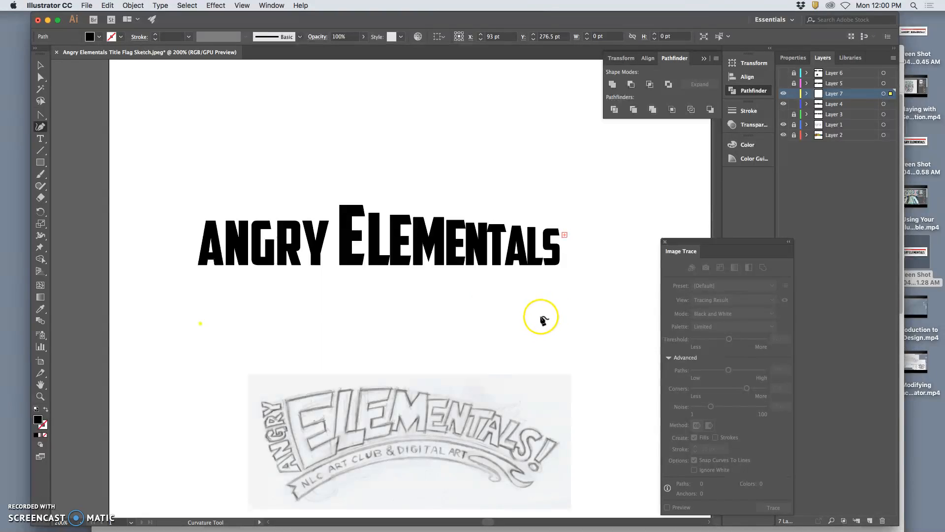
pyautogui.click(561, 317)
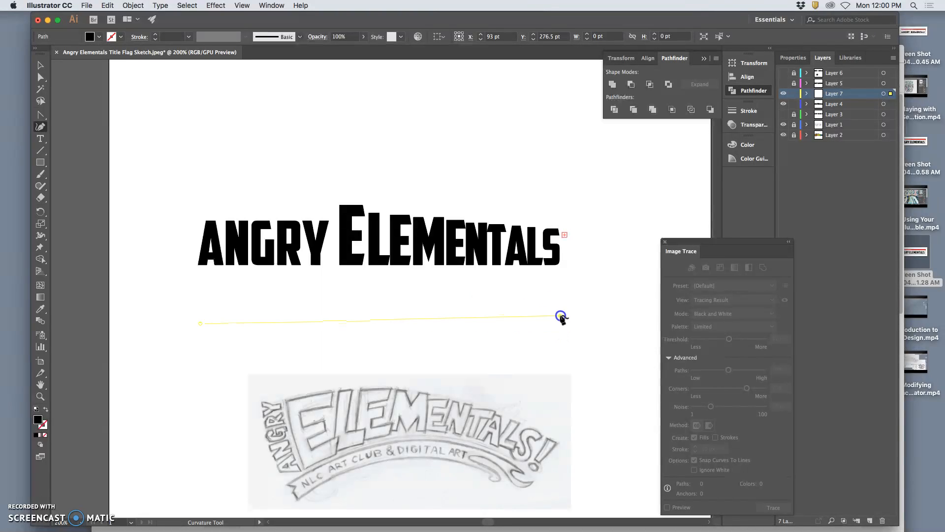
pyautogui.click(567, 324)
pyautogui.click(563, 317)
pyautogui.press('super+z')
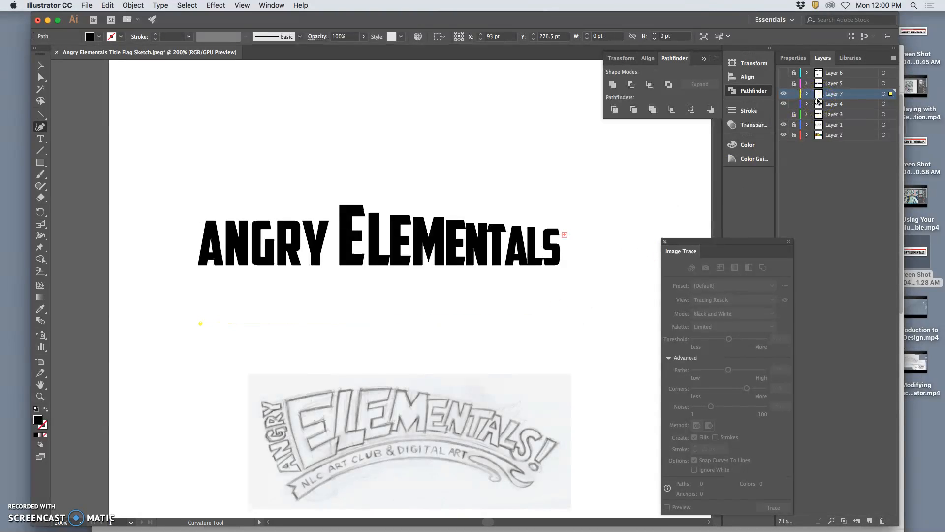
# Step: Replace the unused new layer with another new layer and make it the active layer
pyautogui.click(870, 521)
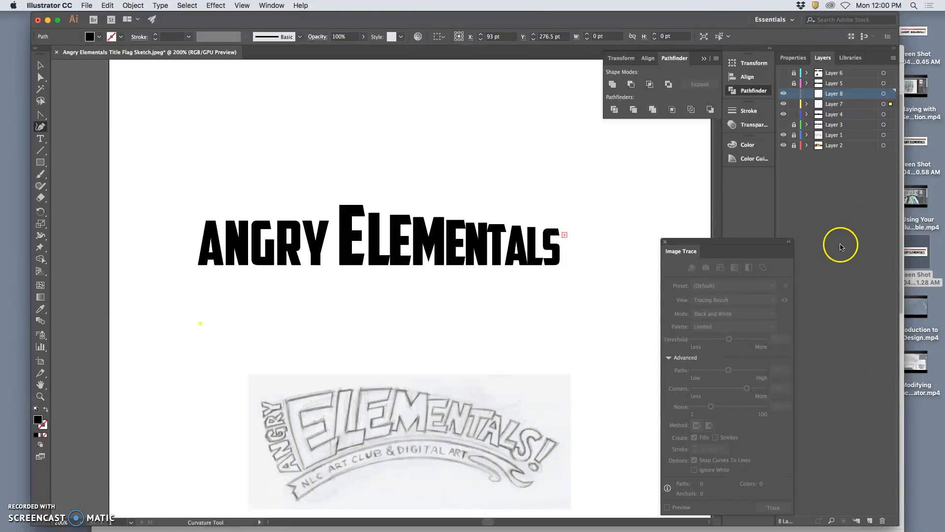
pyautogui.click(833, 105)
pyautogui.press('Delete')
pyautogui.click(866, 189)
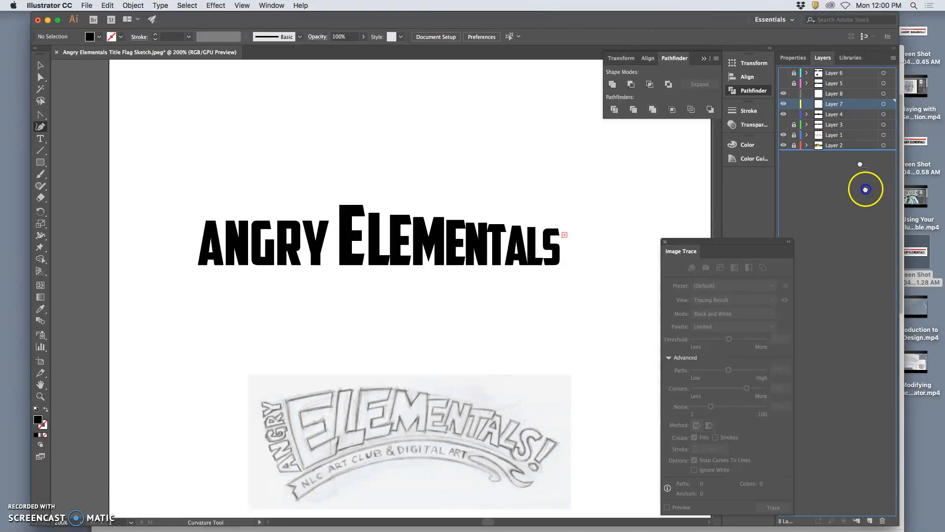
pyautogui.click(883, 521)
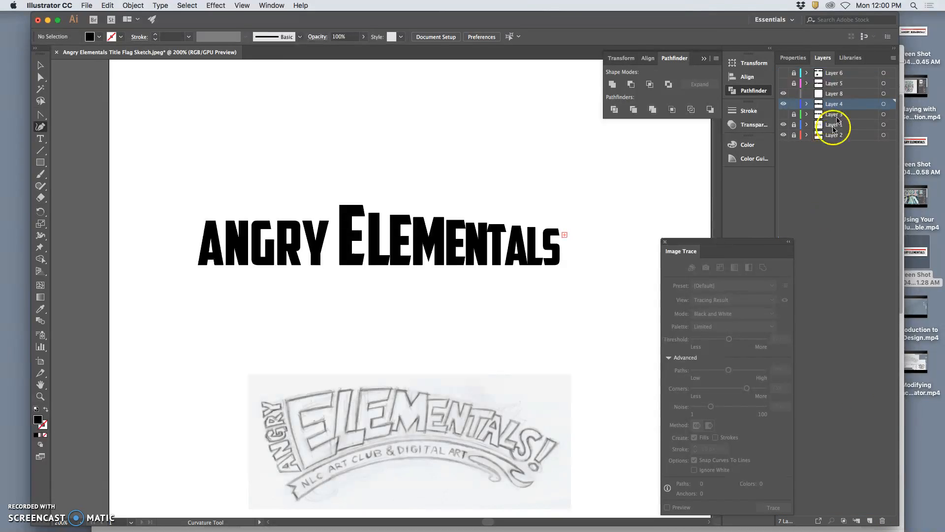
pyautogui.click(836, 94)
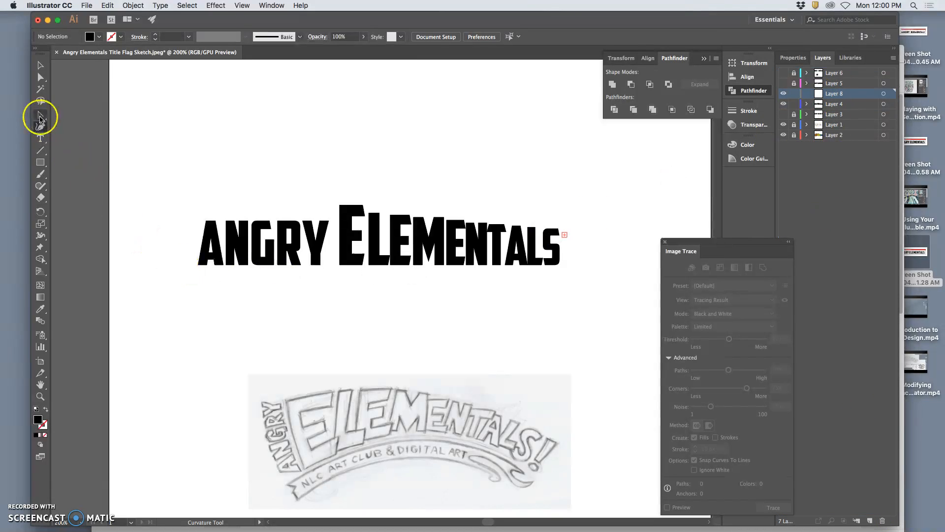
# Step: Draw a closed, elongated flag-shaped path beneath the title with the Pen tool and set its fill to none
pyautogui.click(42, 116)
pyautogui.click(41, 116)
pyautogui.click(60, 117)
pyautogui.click(207, 318)
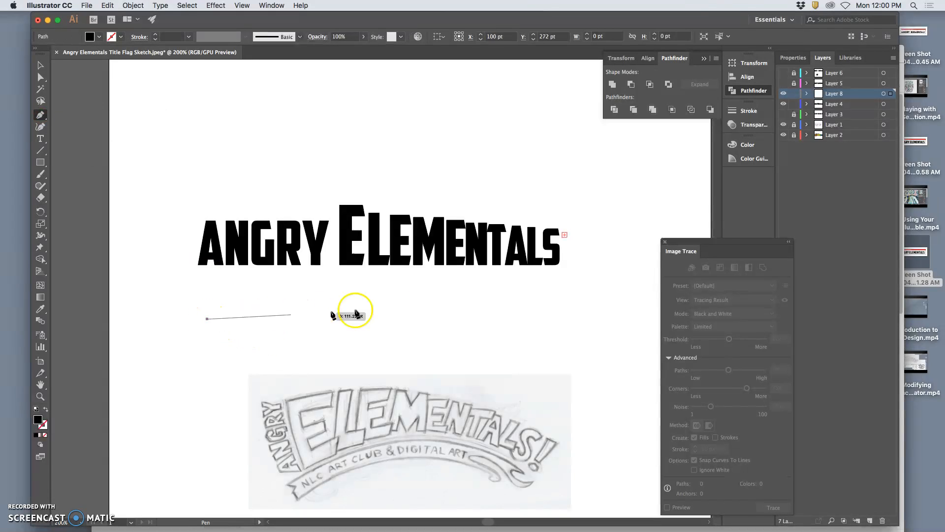
pyautogui.moveTo(546, 298); pyautogui.dragTo(707, 344)
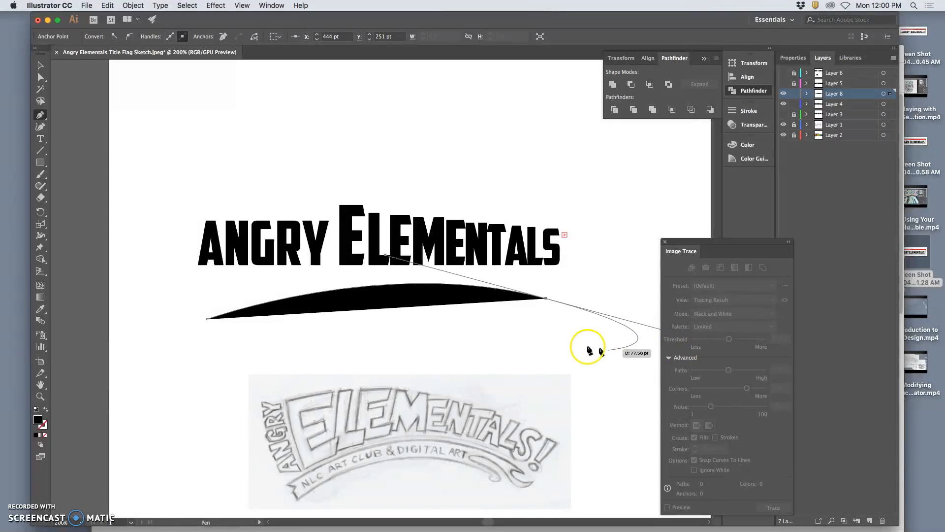
pyautogui.click(549, 336)
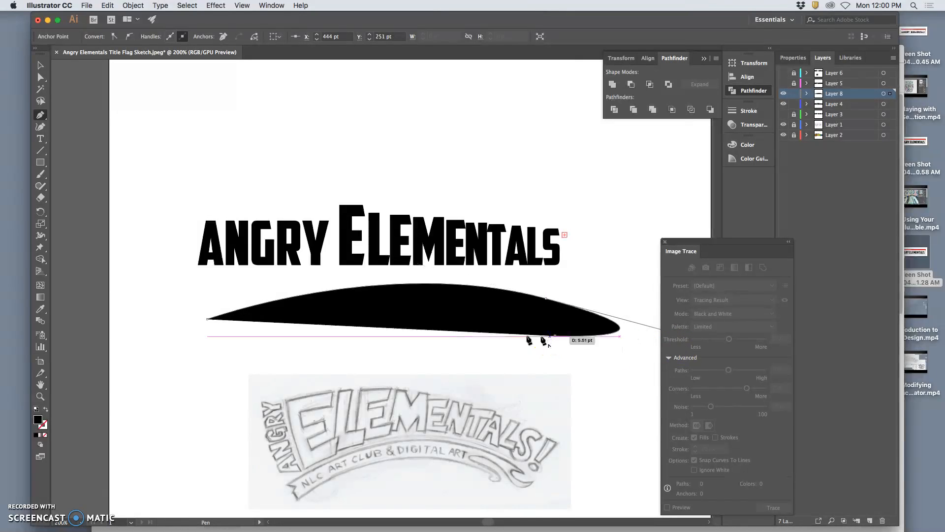
pyautogui.rightClick(396, 348)
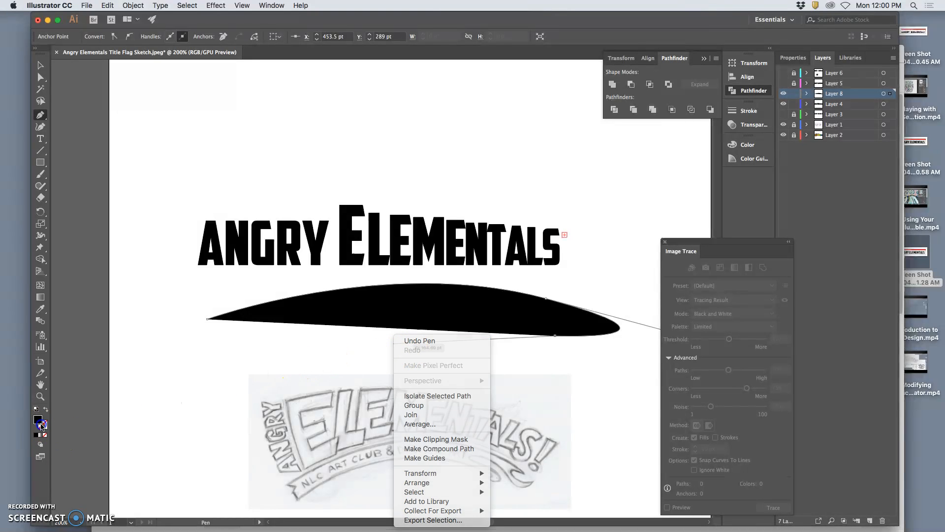
pyautogui.click(46, 409)
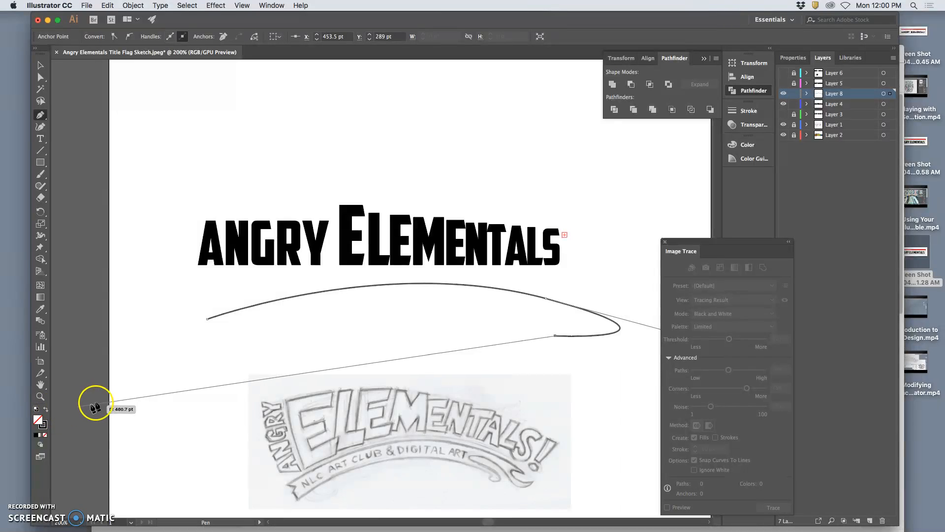
pyautogui.moveTo(435, 327); pyautogui.dragTo(454, 329)
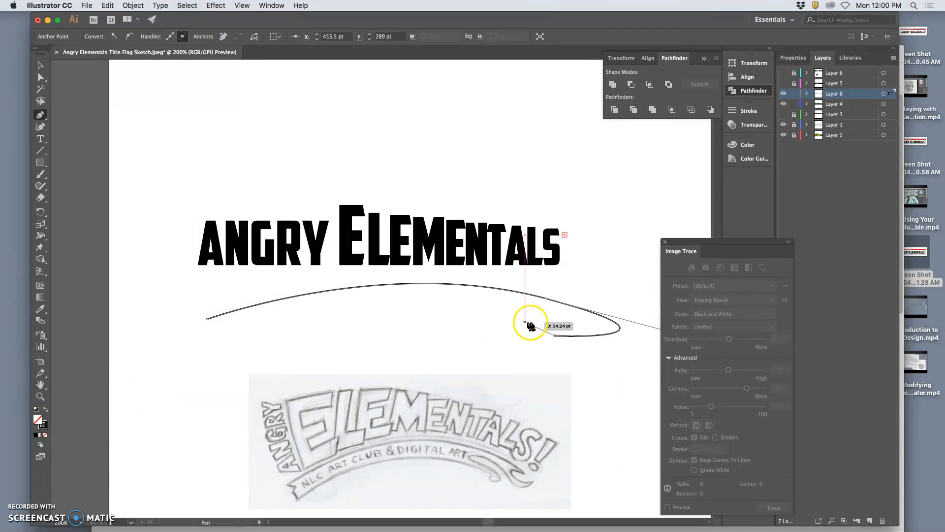
pyautogui.click(207, 319)
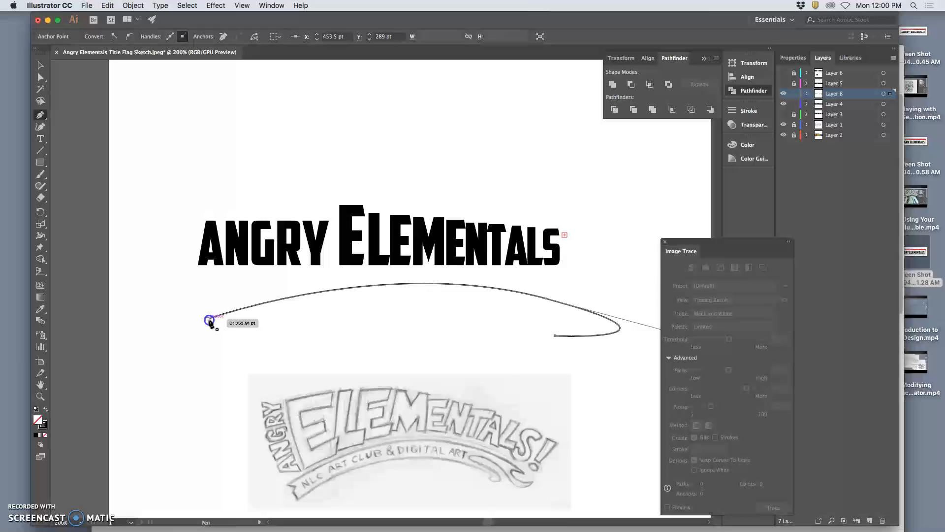
pyautogui.click(43, 425)
pyautogui.click(46, 436)
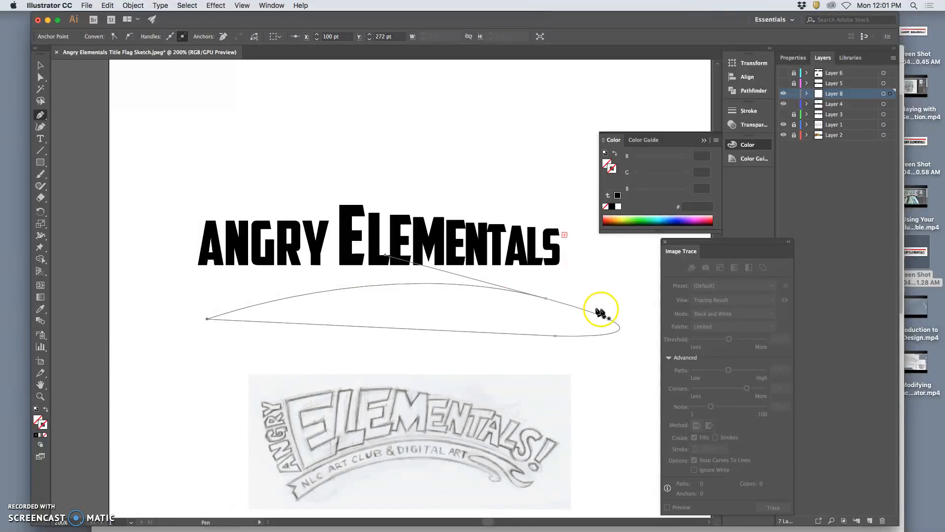
# Step: Adjust a direction handle on the flag path's upper curve to reshape it
pyautogui.click(43, 69)
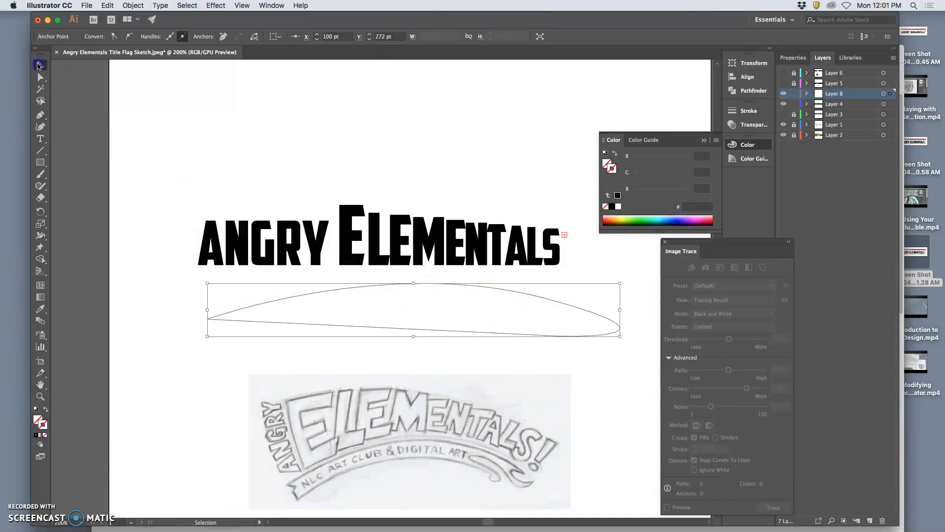
pyautogui.click(41, 77)
pyautogui.moveTo(385, 254); pyautogui.dragTo(342, 277)
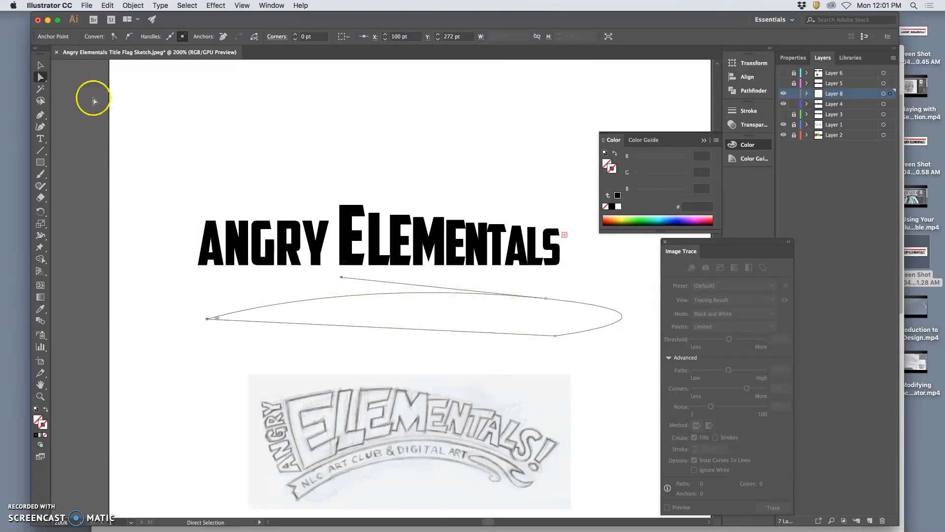
# Step: Rotate and reposition the flag path so it slopes down toward the right, then reselect it
pyautogui.click(40, 65)
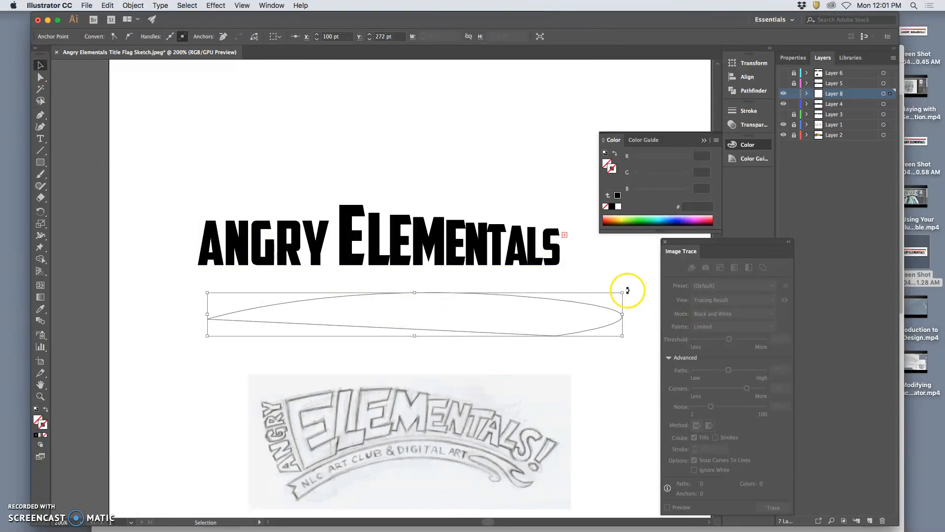
pyautogui.moveTo(629, 289); pyautogui.dragTo(637, 311)
pyautogui.moveTo(621, 358)
pyautogui.mouseDown()
pyautogui.moveTo(662, 385)
pyautogui.moveTo(708, 388)
pyautogui.mouseUp()
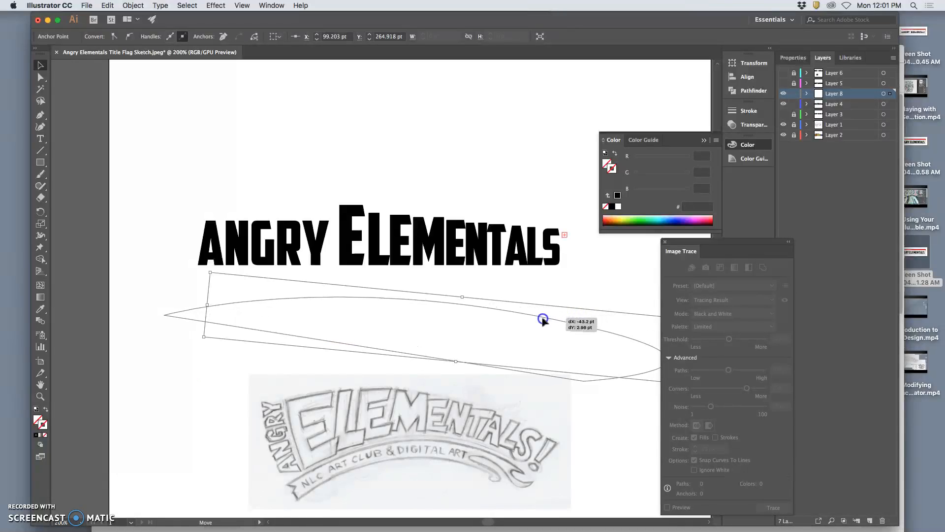
pyautogui.click(597, 426)
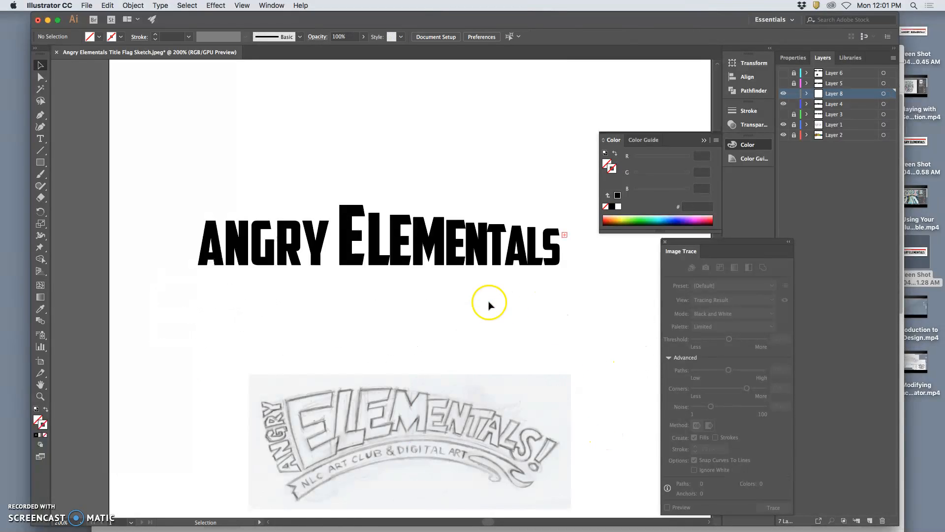
pyautogui.click(532, 318)
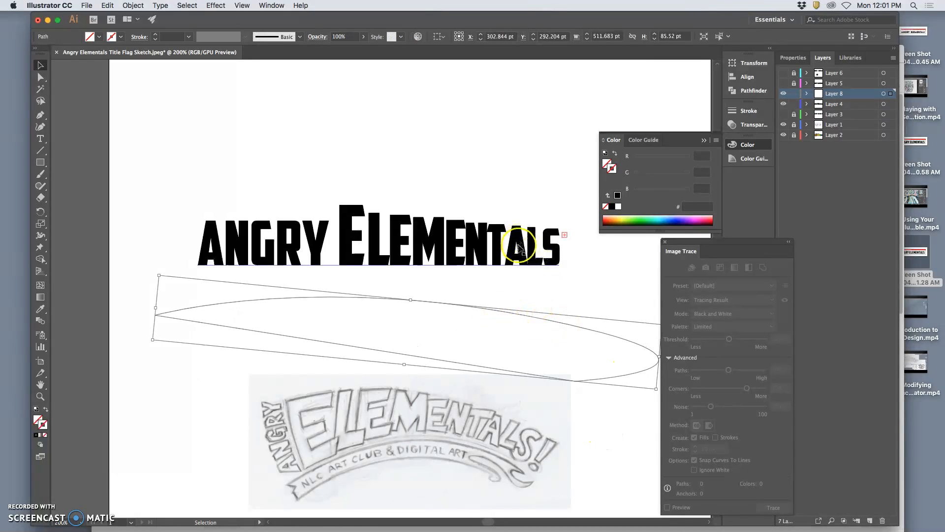
# Step: Select the word ELEMENTALS in the title text
pyautogui.click(886, 106)
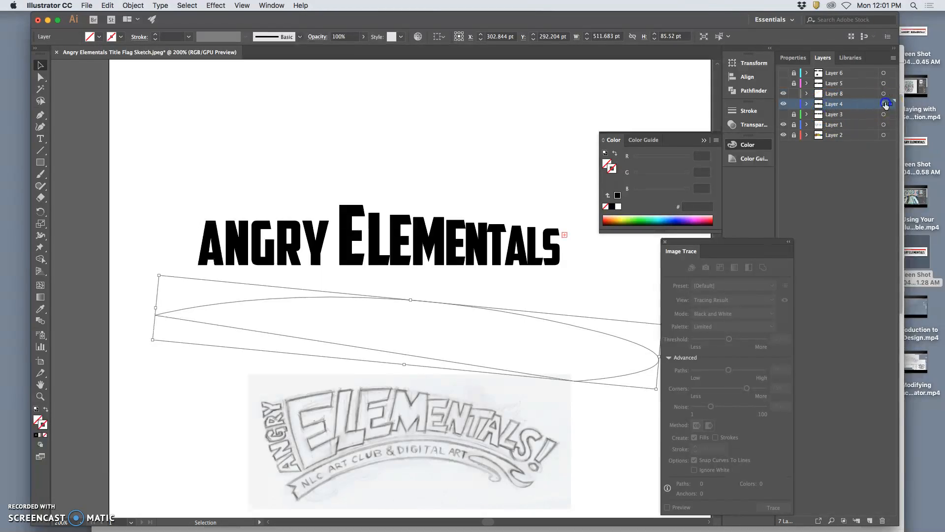
pyautogui.click(421, 217)
pyautogui.click(40, 138)
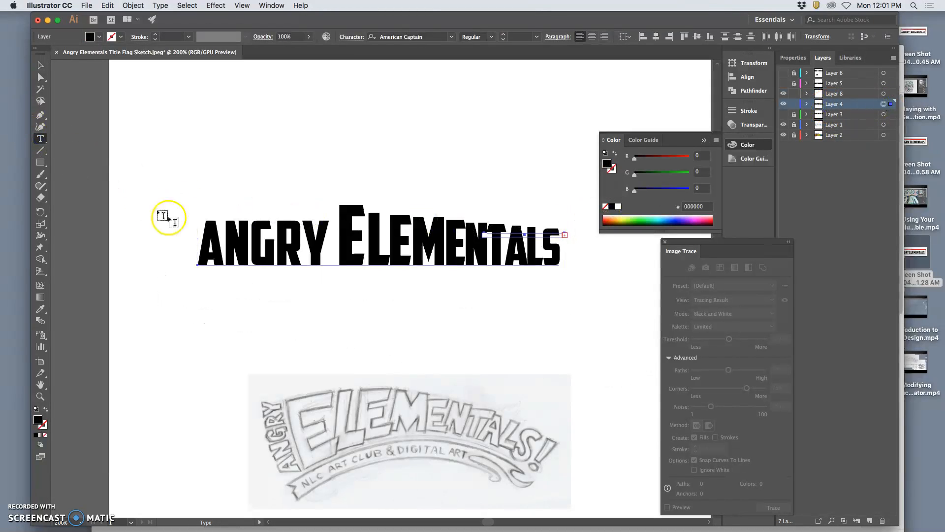
pyautogui.moveTo(197, 235); pyautogui.dragTo(220, 237)
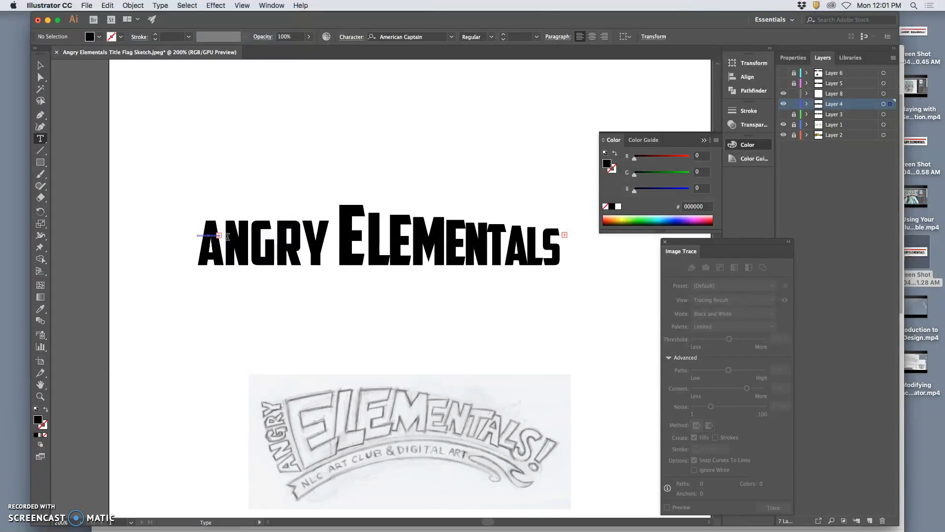
pyautogui.press('super+z')
pyautogui.click(348, 239)
pyautogui.moveTo(348, 238); pyautogui.dragTo(561, 241)
pyautogui.press('Escape')
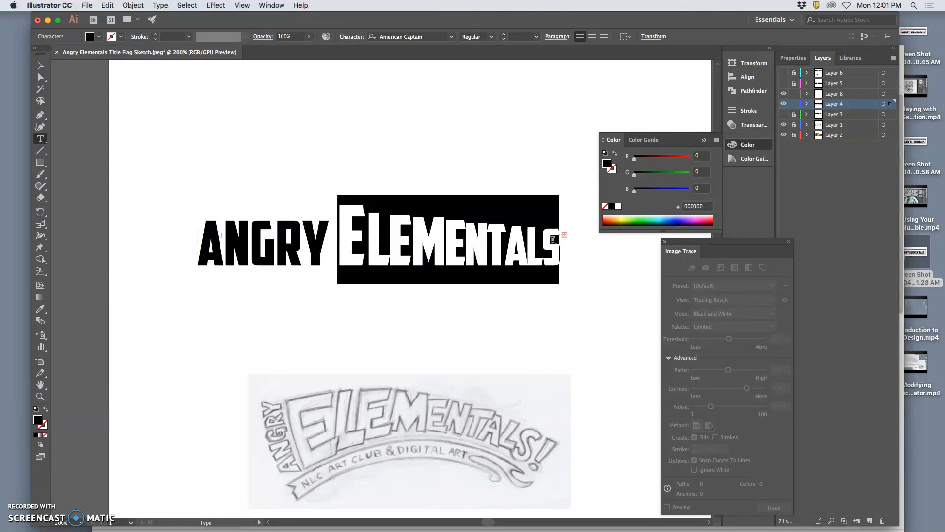
# Step: Hide the title text layer and target the flag path's layer
pyautogui.click(840, 96)
pyautogui.click(793, 104)
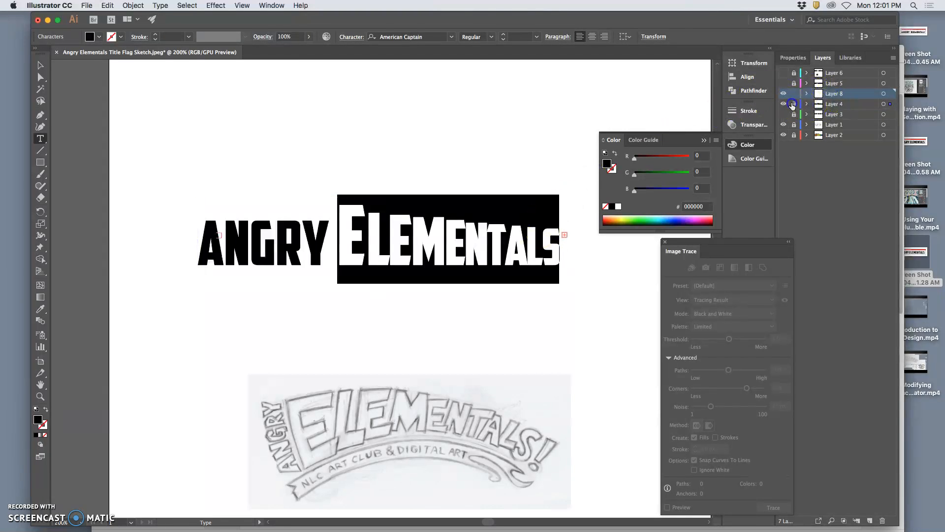
pyautogui.click(785, 104)
pyautogui.click(884, 95)
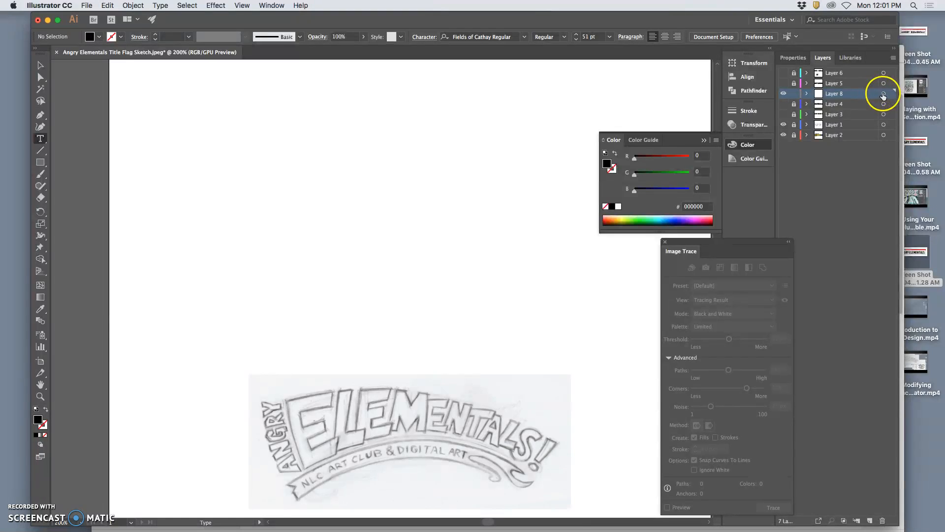
# Step: Place the word ELEMENTALS along the top of the flag path with the Type on a Path tool
pyautogui.click(41, 141)
pyautogui.moveTo(42, 142); pyautogui.dragTo(105, 165)
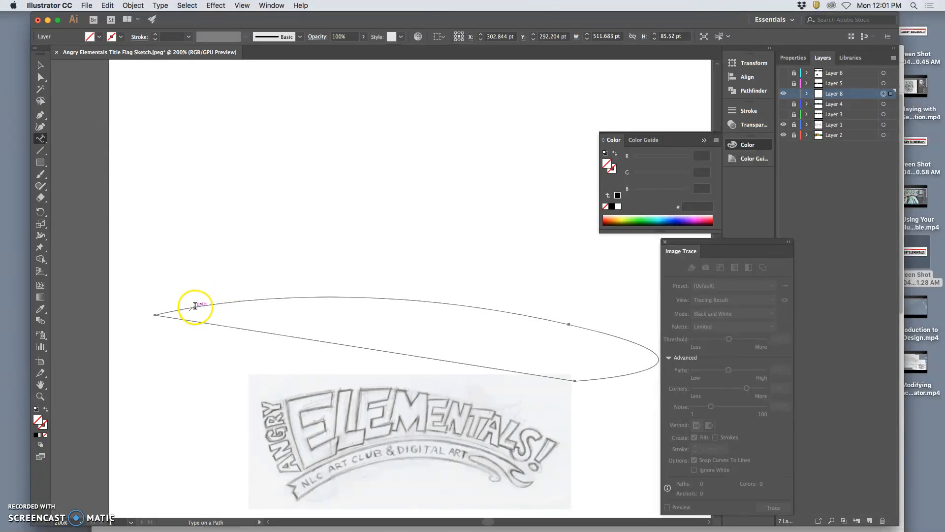
pyautogui.click(220, 302)
pyautogui.press('Escape')
pyautogui.press('super+z')
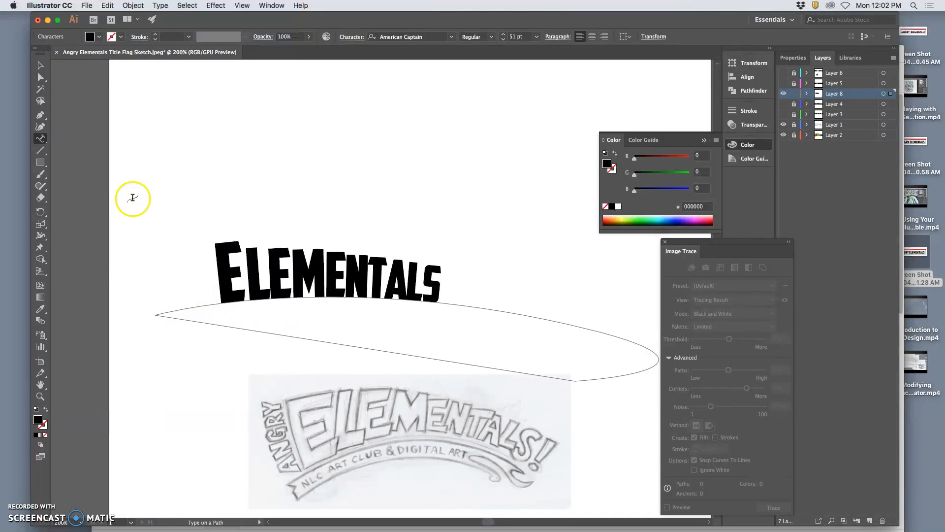
# Step: Delete the extra characters before ELEMENTALS so the word starts near the beginning of the flag path
pyautogui.click(218, 277)
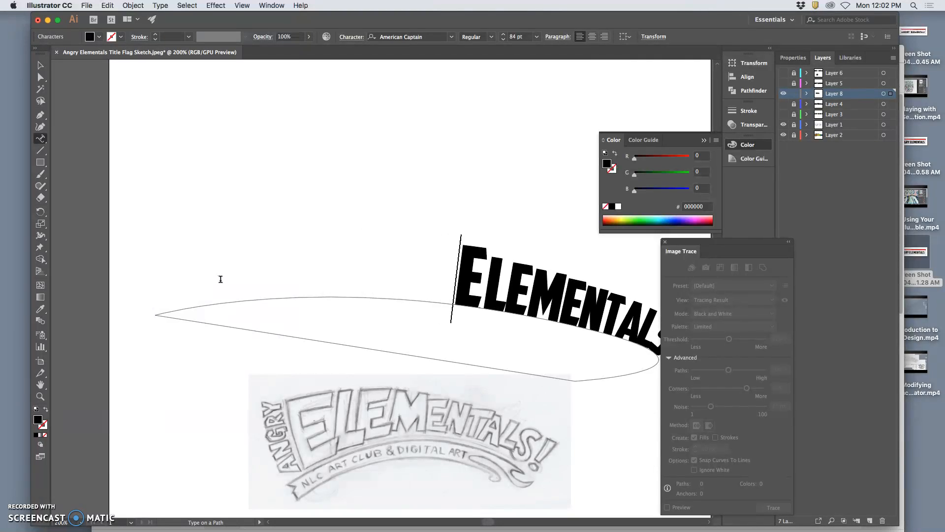
pyautogui.moveTo(681, 249); pyautogui.dragTo(786, 249)
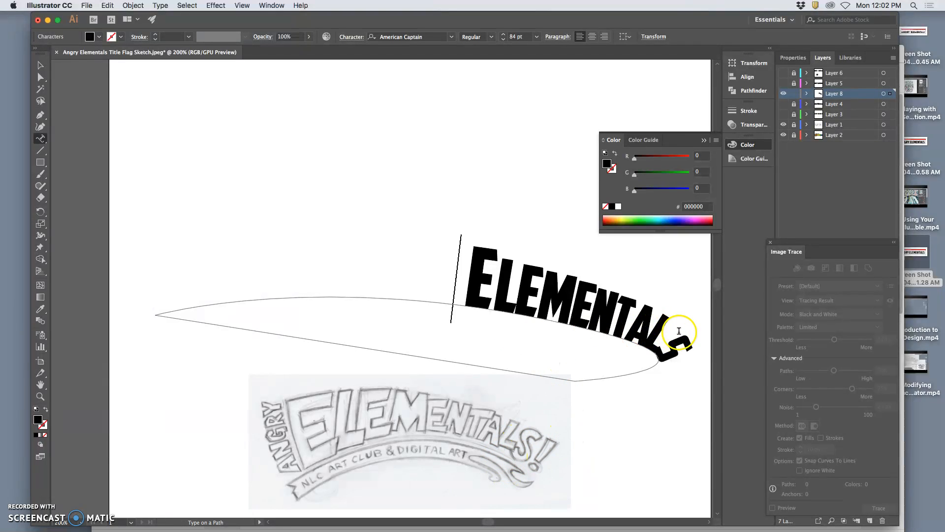
pyautogui.press('BackSpace')
pyautogui.press('BackSpace')
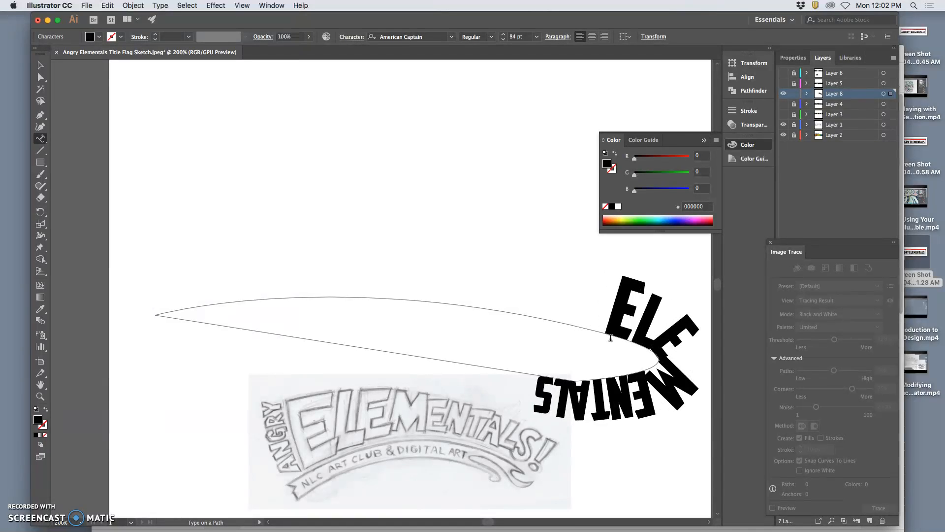
pyautogui.press('BackSpace')
pyautogui.press('BackSpace')
pyautogui.press('BackSpace')
pyautogui.press('BackSpace')
pyautogui.press('BackSpace')
pyautogui.press('BackSpace')
pyautogui.press('BackSpace')
pyautogui.press('BackSpace')
pyautogui.press('BackSpace')
pyautogui.press('BackSpace')
pyautogui.press('BackSpace')
pyautogui.press('BackSpace')
pyautogui.press('BackSpace')
pyautogui.press('BackSpace')
pyautogui.press('BackSpace')
pyautogui.press('BackSpace')
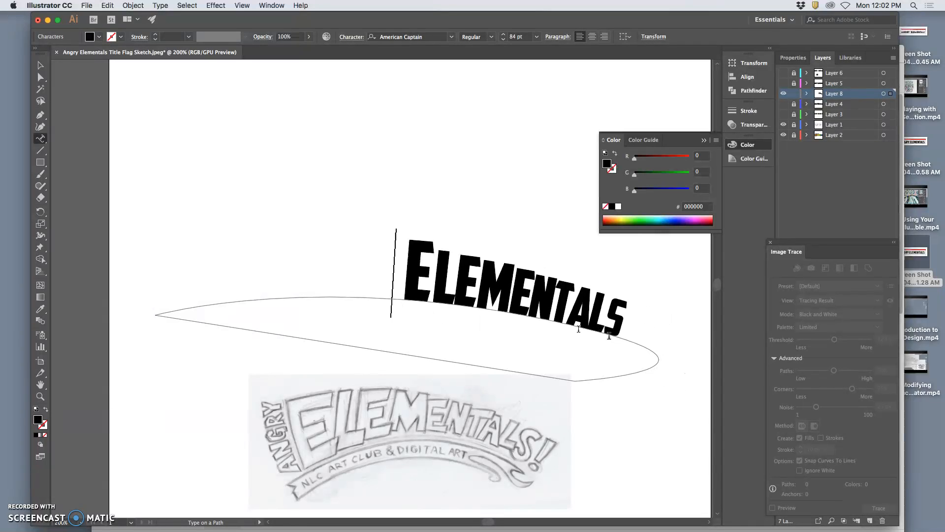
pyautogui.press('BackSpace')
# Step: Reshape the flag path with Direct Selection, moving its anchors and handles to raise the top curve
pyautogui.click(40, 77)
pyautogui.click(412, 310)
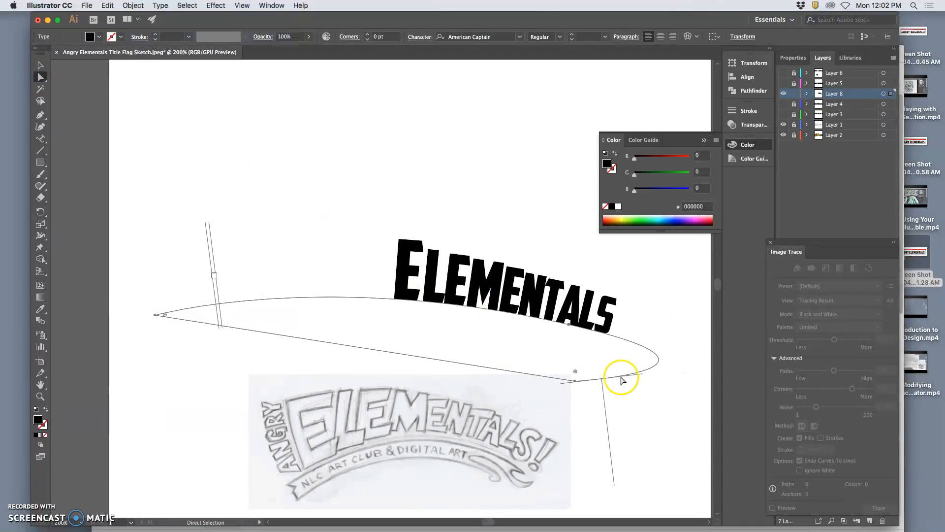
pyautogui.moveTo(575, 383); pyautogui.dragTo(578, 363)
pyautogui.click(640, 385)
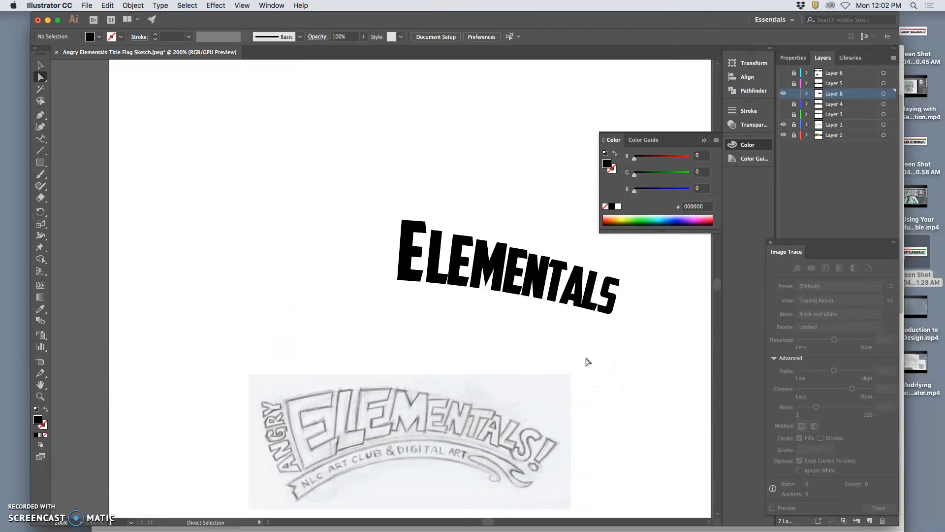
pyautogui.moveTo(582, 363); pyautogui.dragTo(609, 374)
pyautogui.moveTo(572, 305); pyautogui.dragTo(571, 295)
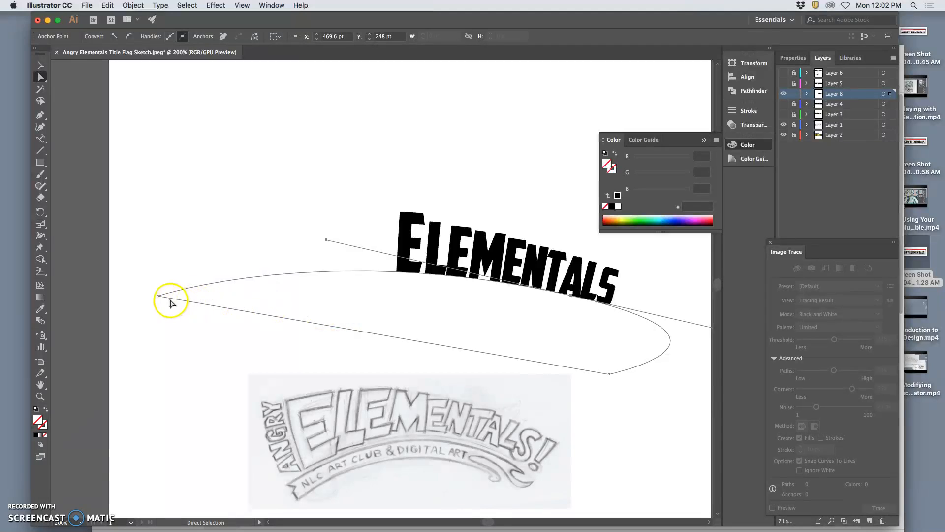
pyautogui.moveTo(326, 240); pyautogui.dragTo(348, 190)
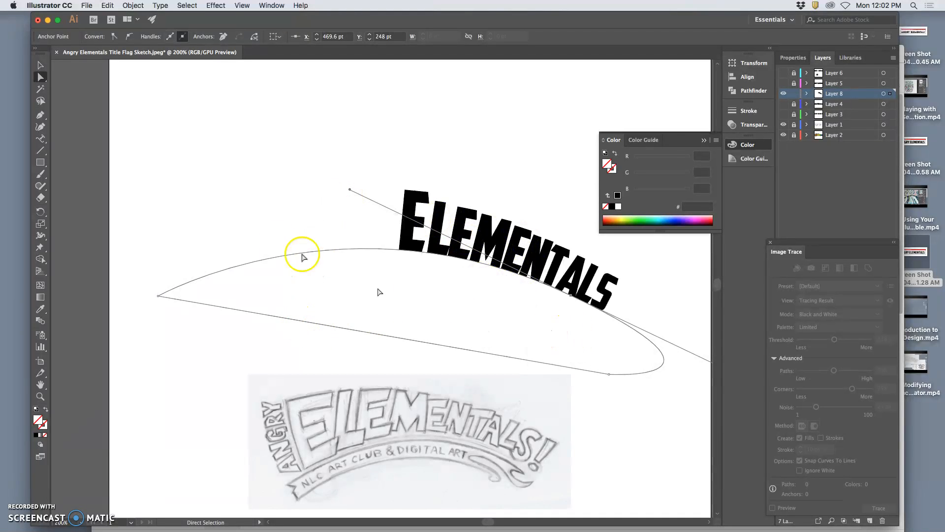
# Step: Rotate and move the path text so ELEMENTALS sits over the sketched ELEMENTALS lettering
pyautogui.click(40, 65)
pyautogui.click(136, 159)
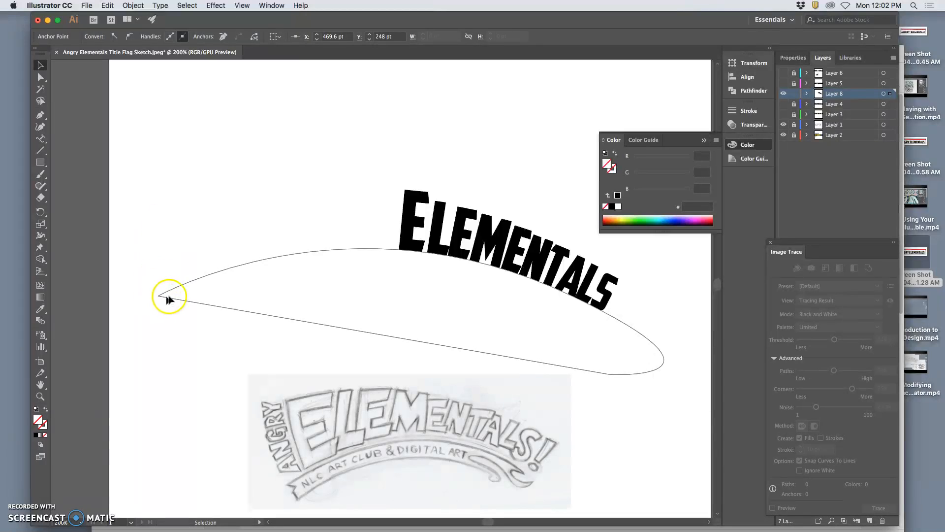
pyautogui.click(182, 287)
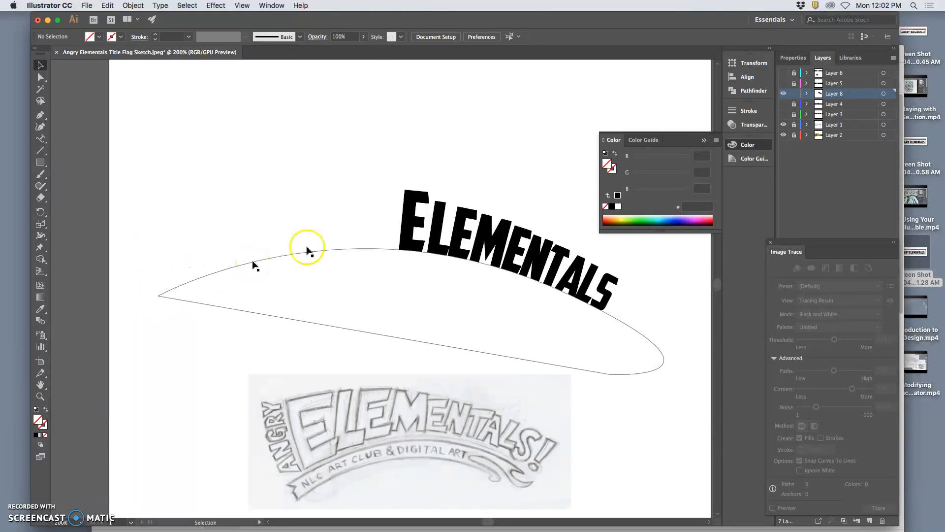
pyautogui.click(639, 337)
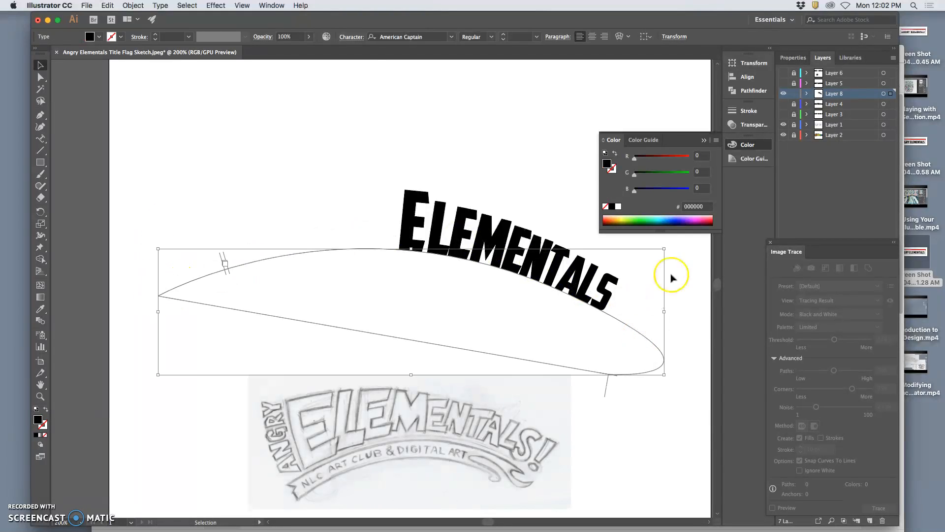
pyautogui.moveTo(669, 247); pyautogui.dragTo(614, 169)
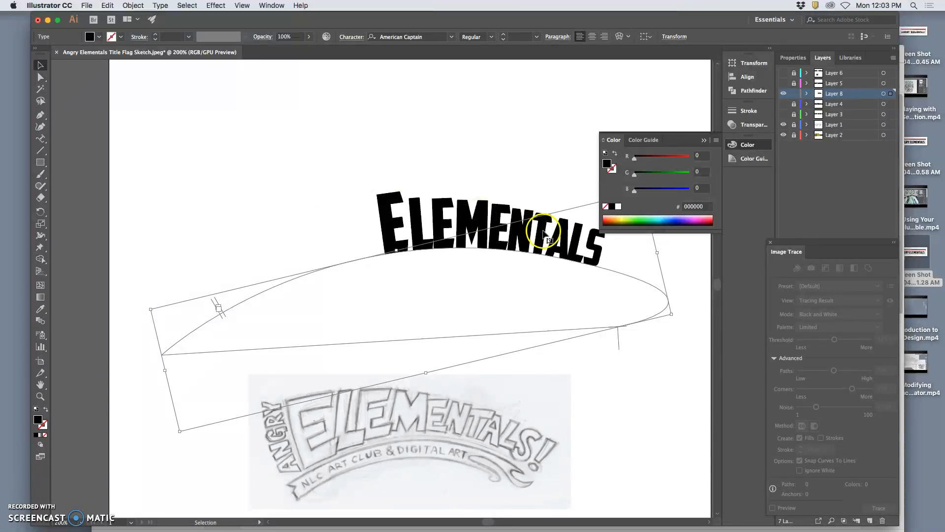
pyautogui.moveTo(517, 241)
pyautogui.mouseDown()
pyautogui.moveTo(486, 352)
pyautogui.moveTo(439, 440)
pyautogui.mouseUp()
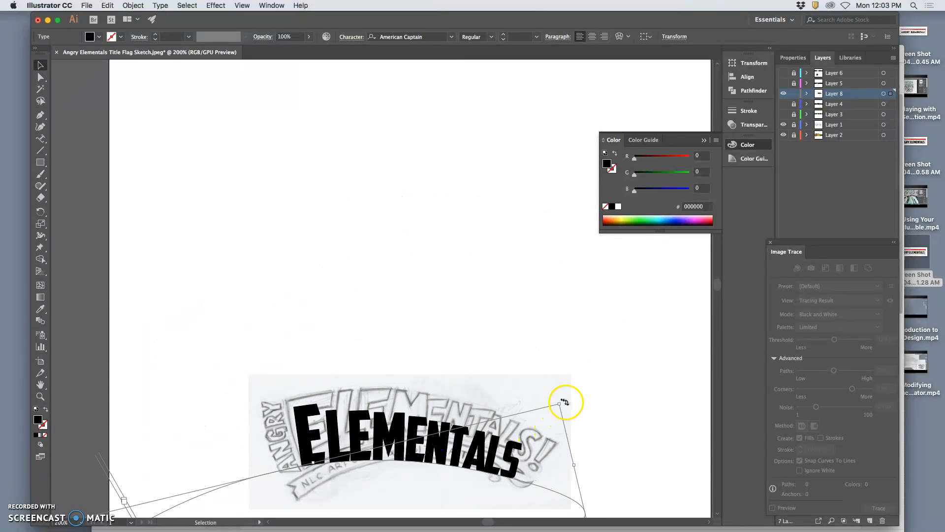
pyautogui.moveTo(564, 397); pyautogui.dragTo(543, 361)
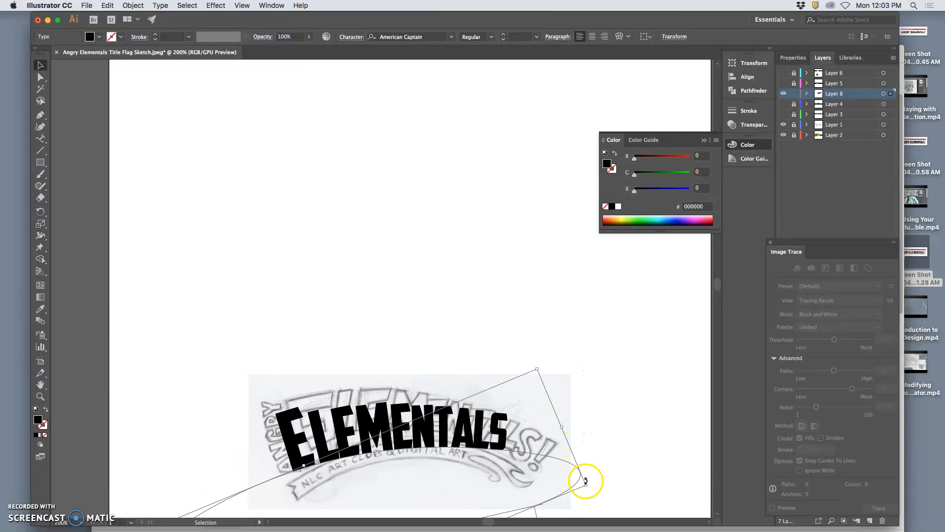
pyautogui.moveTo(587, 483); pyautogui.dragTo(646, 488)
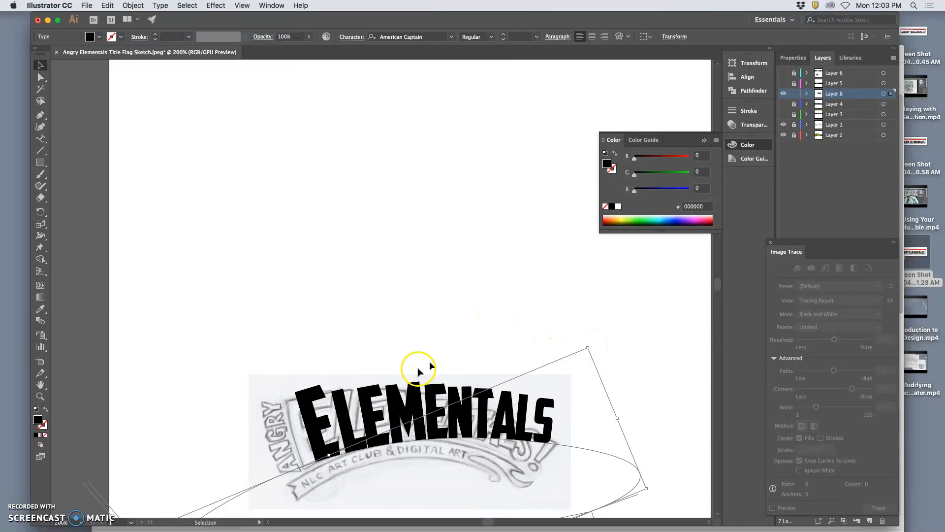
pyautogui.moveTo(319, 426); pyautogui.dragTo(312, 425)
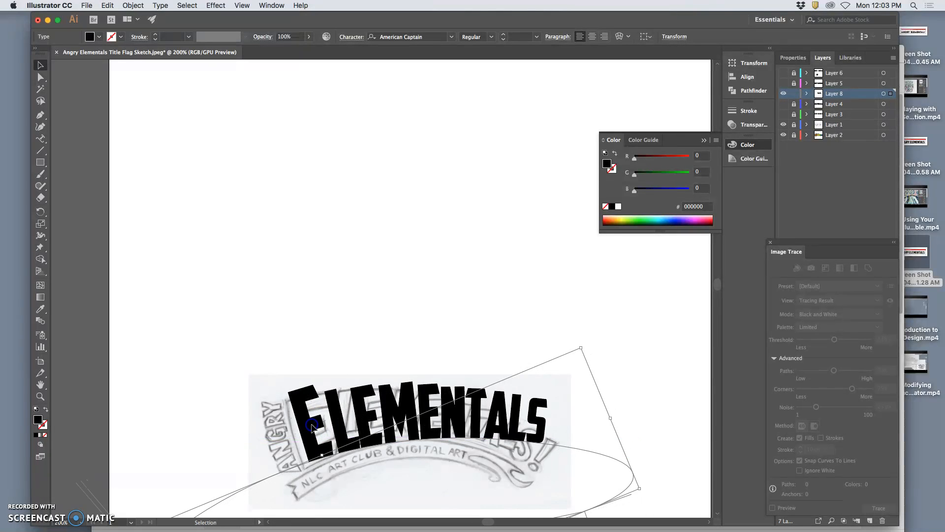
pyautogui.click(363, 333)
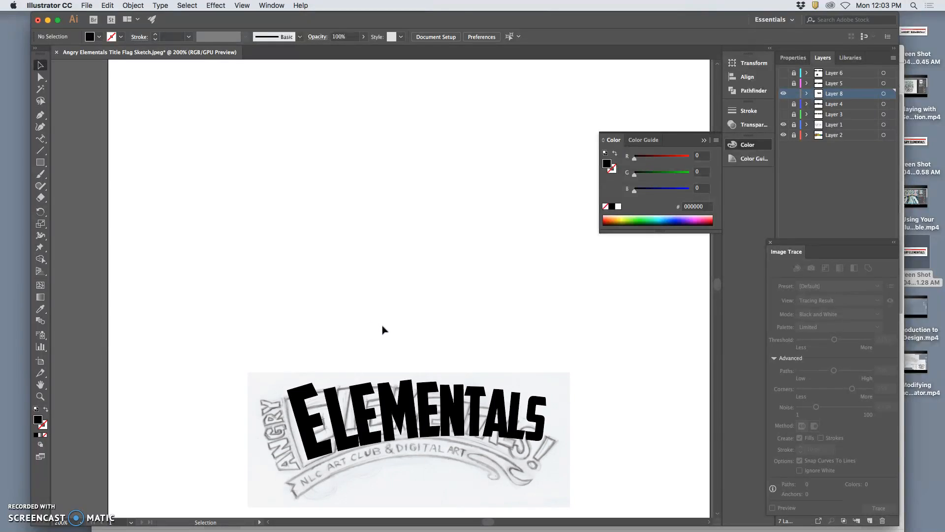
# Step: Drag the flag path's anchors and handles so its curve follows the sketched banner under the lettering
pyautogui.scroll(-5, 381, 328)
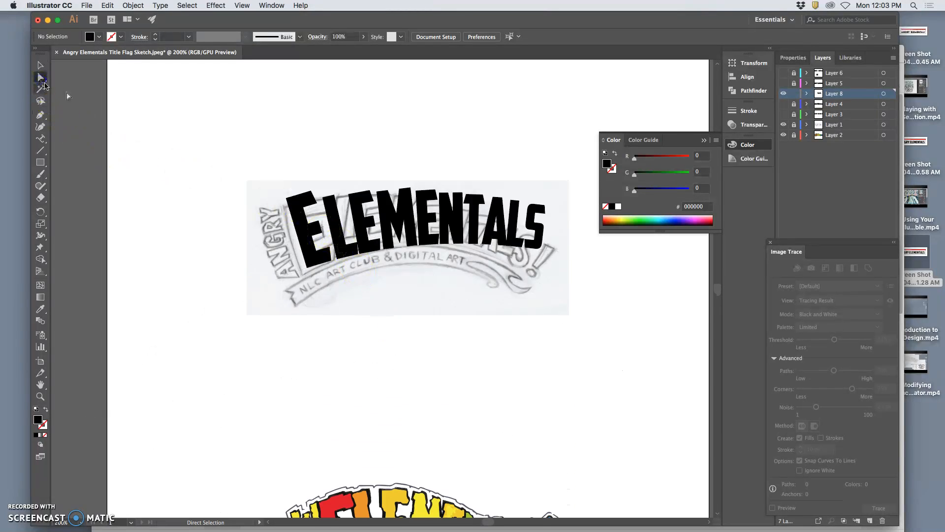
pyautogui.click(550, 251)
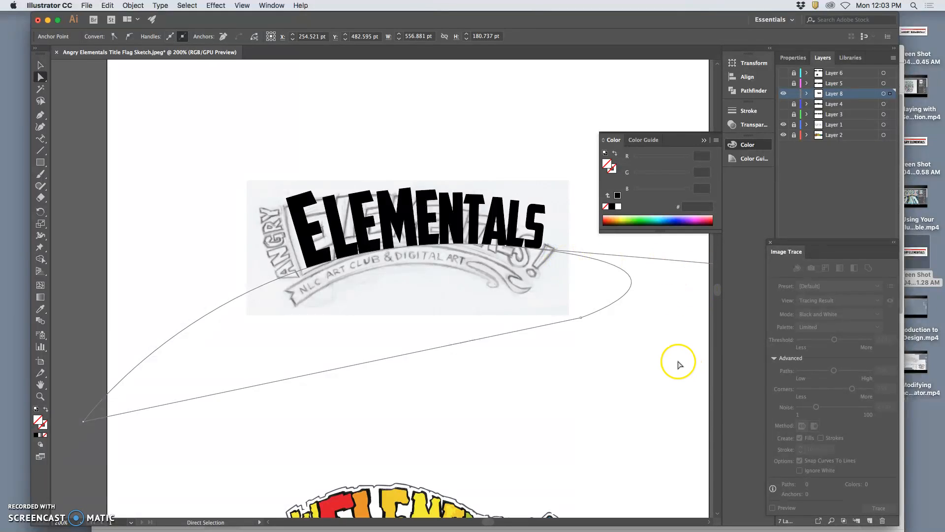
pyautogui.press('super+minus')
pyautogui.moveTo(667, 241); pyautogui.dragTo(687, 240)
pyautogui.moveTo(481, 279); pyautogui.dragTo(252, 333)
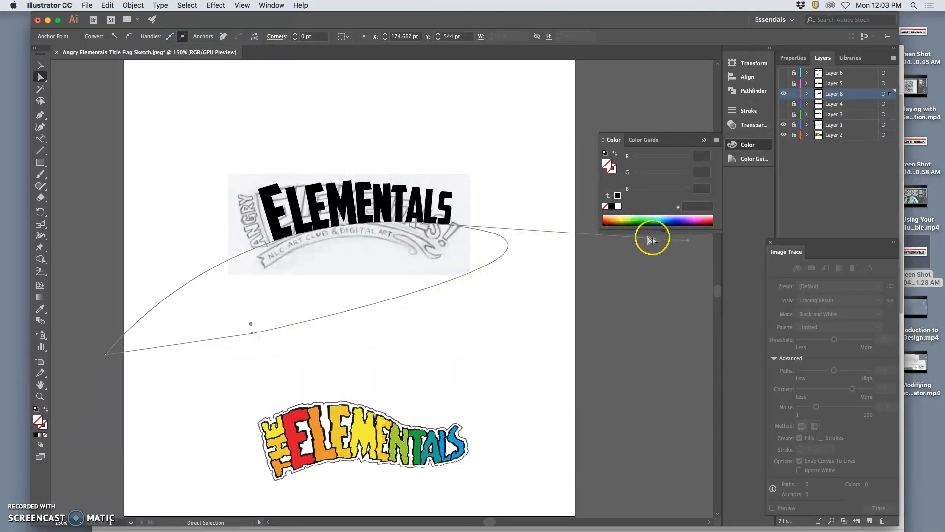
pyautogui.moveTo(689, 243); pyautogui.dragTo(565, 257)
pyautogui.moveTo(106, 355); pyautogui.dragTo(136, 406)
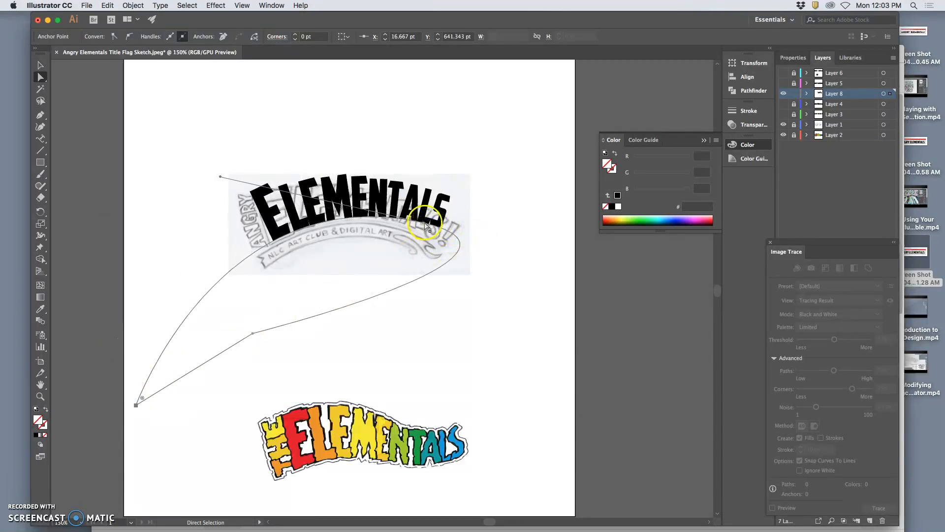
pyautogui.moveTo(423, 225)
pyautogui.mouseDown()
pyautogui.moveTo(432, 238)
pyautogui.moveTo(427, 226)
pyautogui.mouseUp()
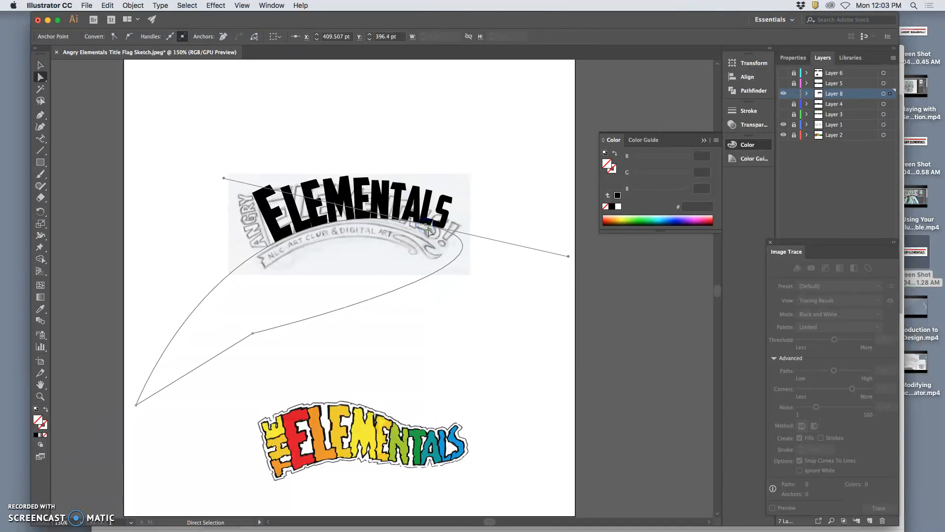
pyautogui.click(568, 260)
pyautogui.click(465, 255)
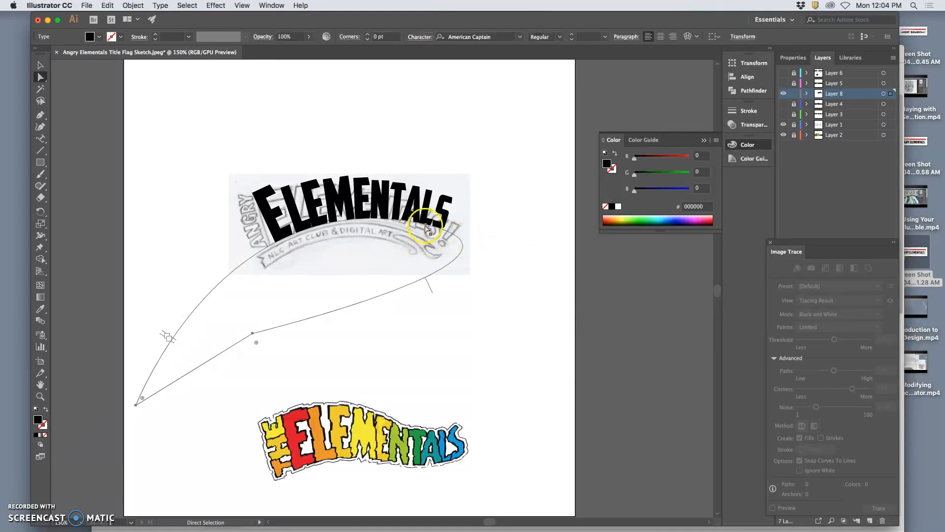
pyautogui.click(426, 228)
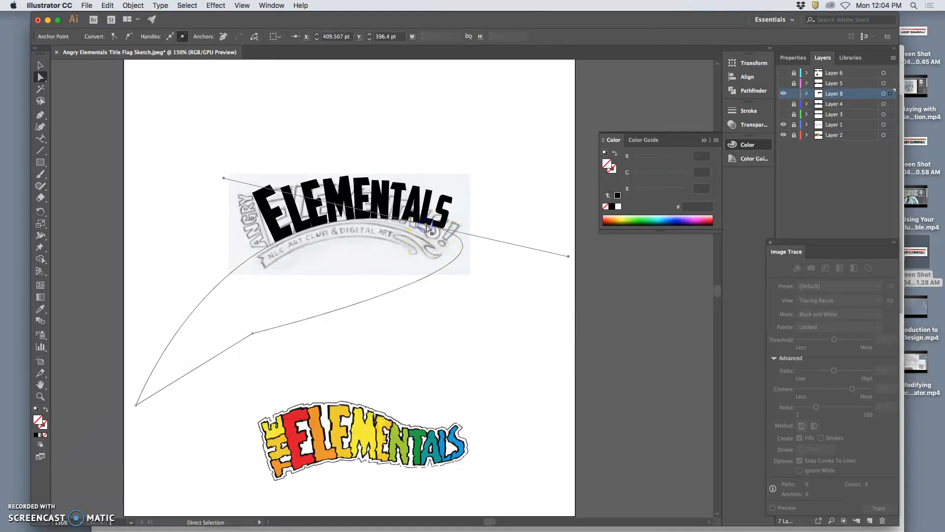
pyautogui.click(570, 260)
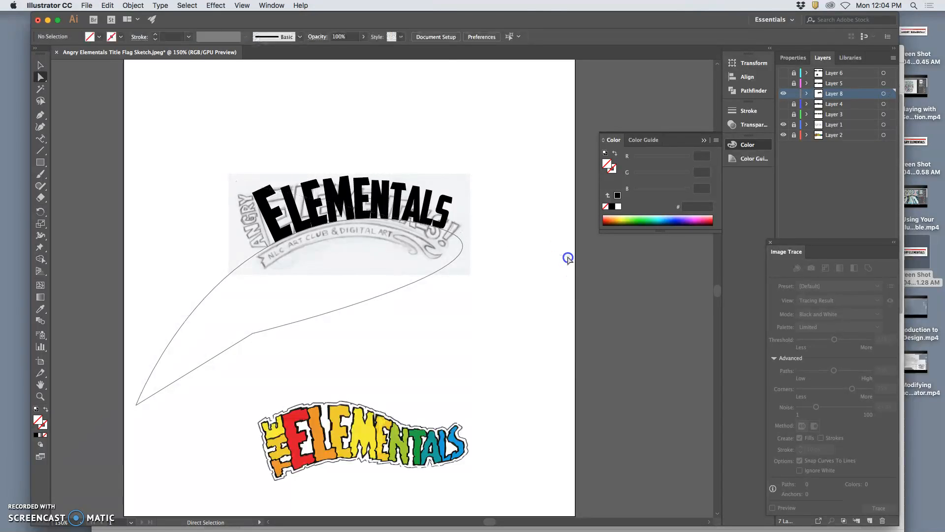
pyautogui.click(428, 227)
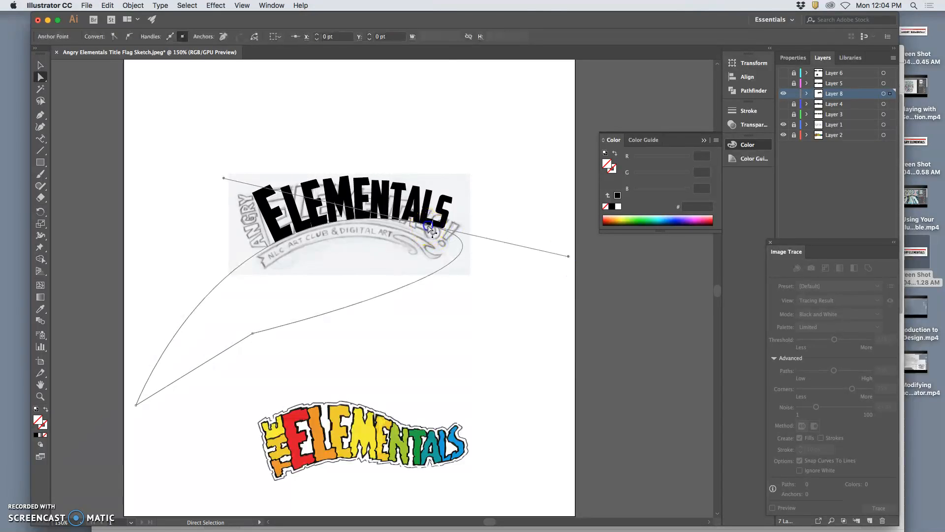
pyautogui.click(568, 258)
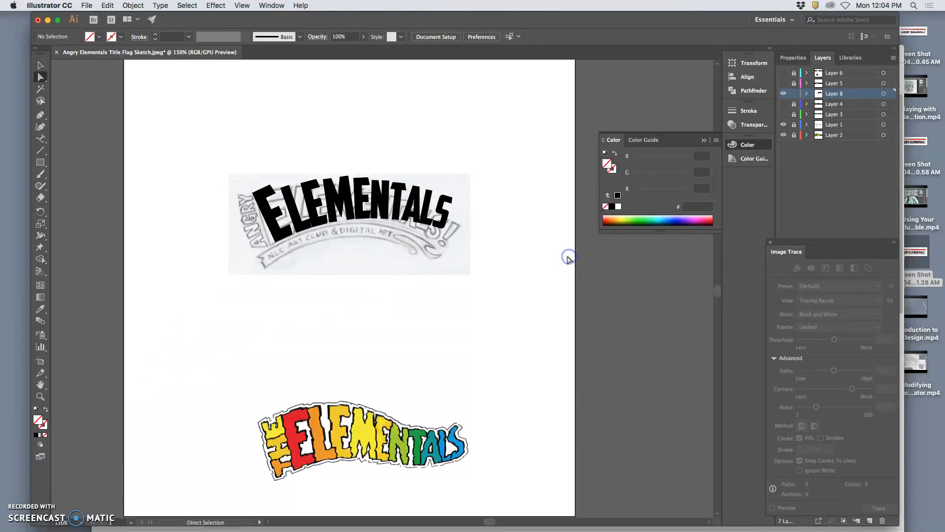
pyautogui.click(446, 231)
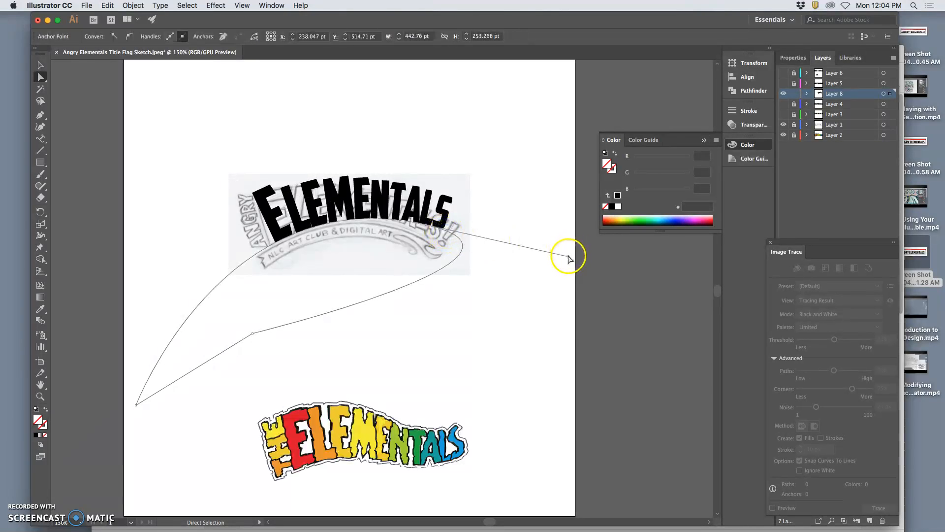
# Step: Adjust the path's end anchor handle with the Anchor Point tool so the final S follows the banner curve
pyautogui.click(129, 116)
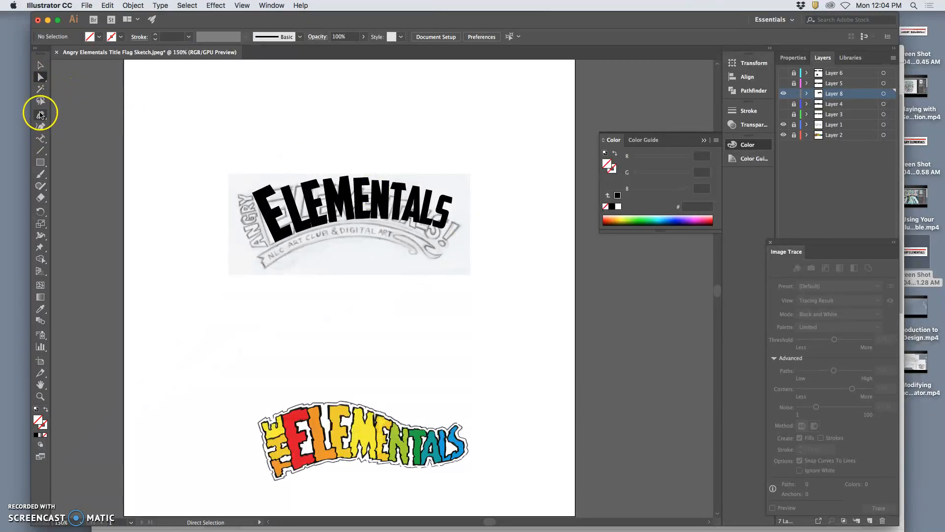
pyautogui.moveTo(42, 116); pyautogui.dragTo(79, 153)
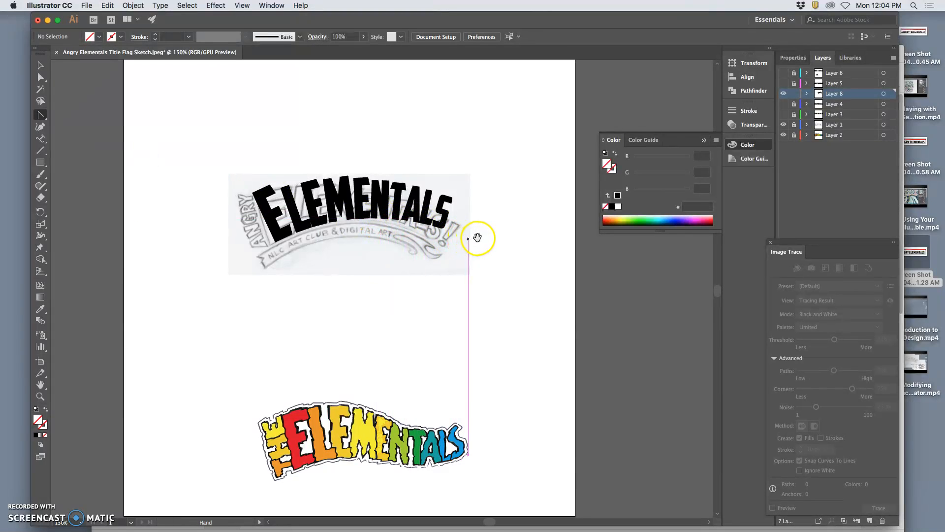
pyautogui.click(884, 94)
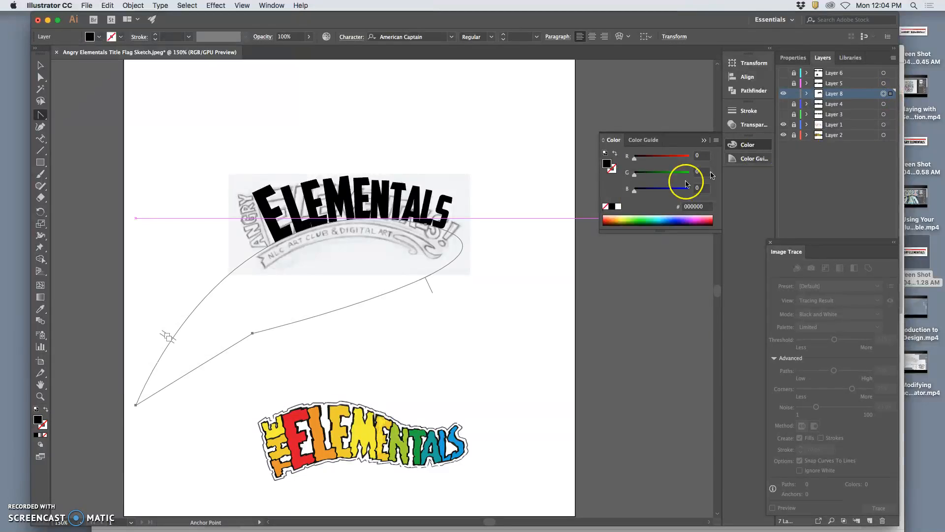
pyautogui.click(434, 227)
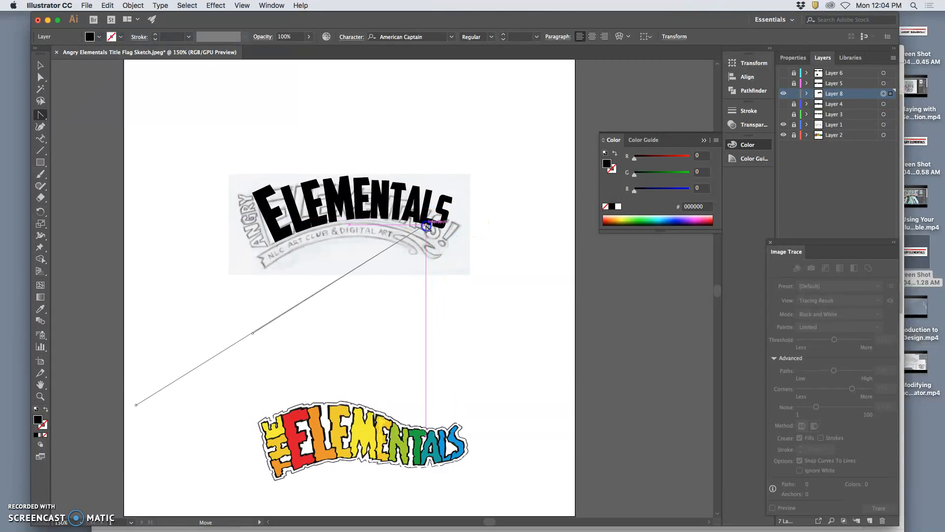
pyautogui.moveTo(436, 228); pyautogui.dragTo(507, 254)
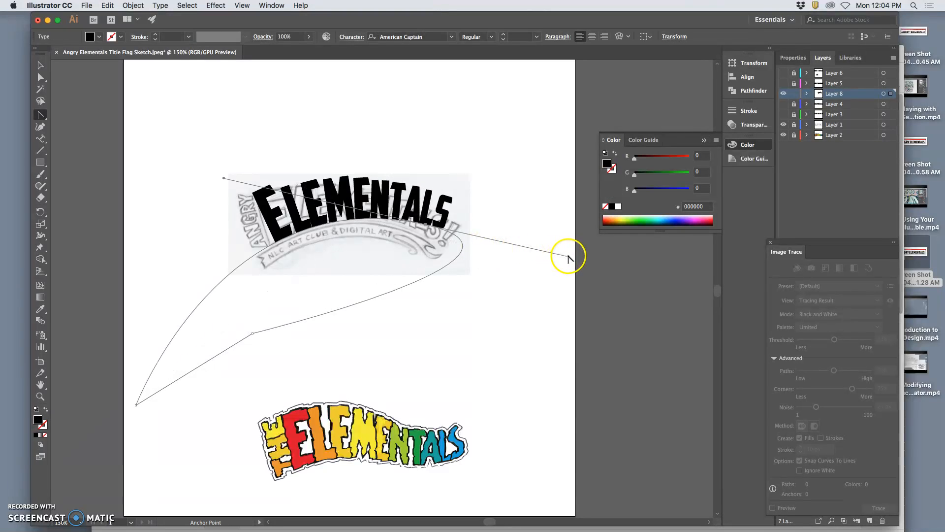
pyautogui.moveTo(569, 257); pyautogui.dragTo(542, 292)
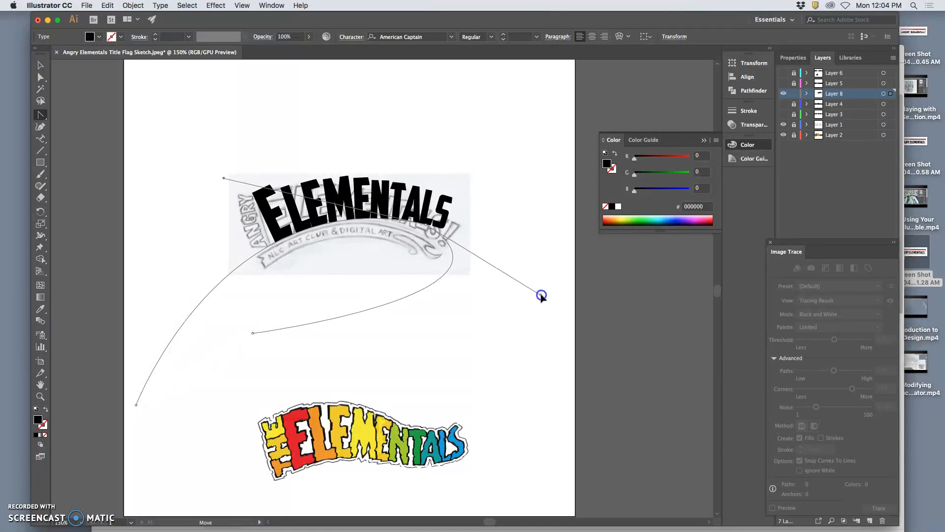
pyautogui.click(424, 229)
pyautogui.moveTo(424, 229); pyautogui.dragTo(425, 224)
pyautogui.hotkey('ctrl', 'z')
pyautogui.click(41, 78)
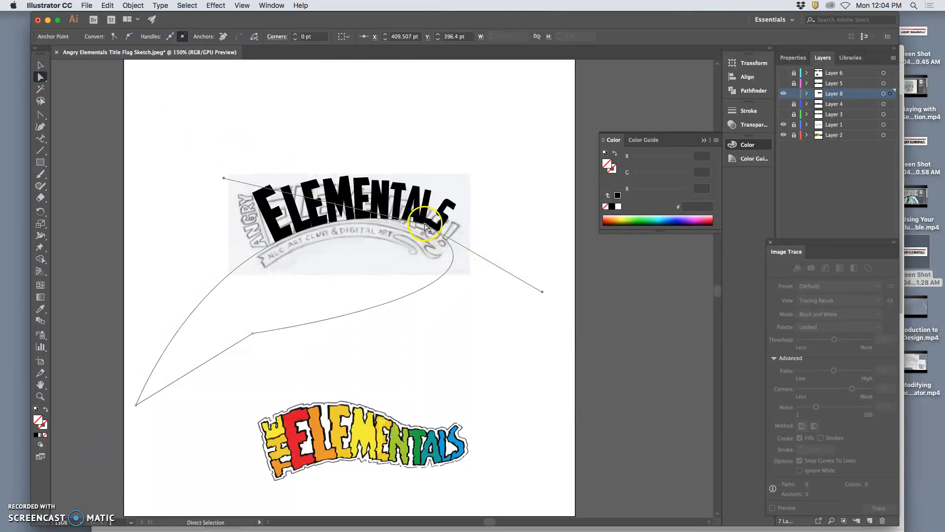
# Step: Extend the flag path's end direction handles to flatten the curve under the final letters
pyautogui.moveTo(425, 225); pyautogui.dragTo(416, 226)
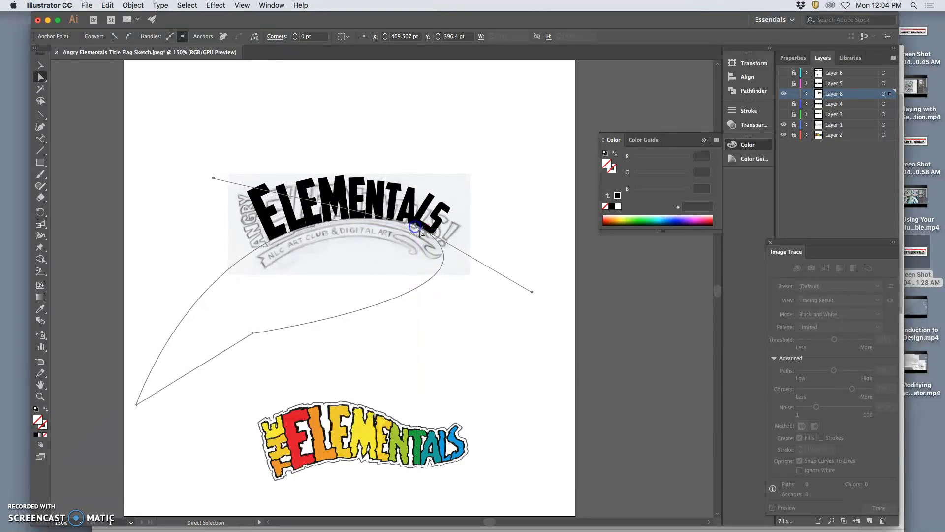
pyautogui.moveTo(532, 292); pyautogui.dragTo(604, 265)
pyautogui.hotkey('ctrl', 'j')
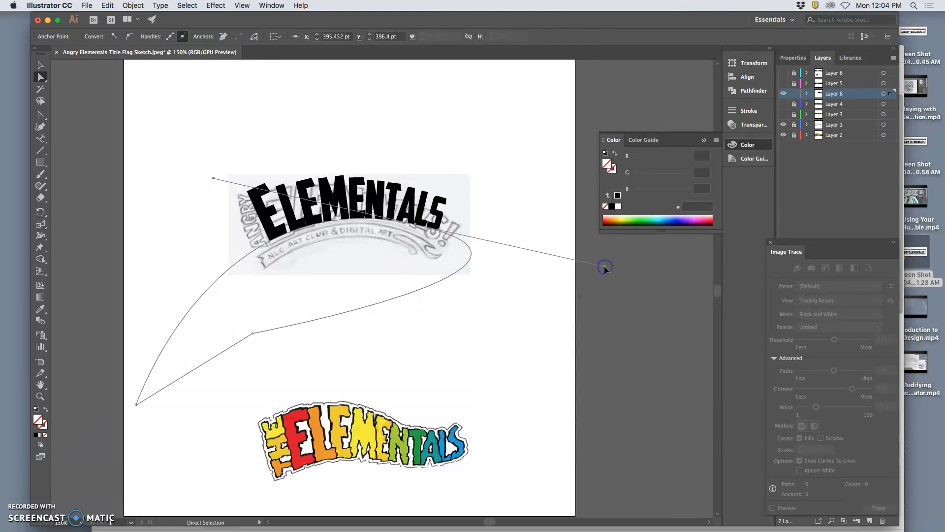
# Step: Move the selected path points 12 pt horizontally and -42 pt vertically, then undo the move
pyautogui.click(511, 256)
pyautogui.moveTo(471, 254); pyautogui.dragTo(453, 246)
pyautogui.press('Return')
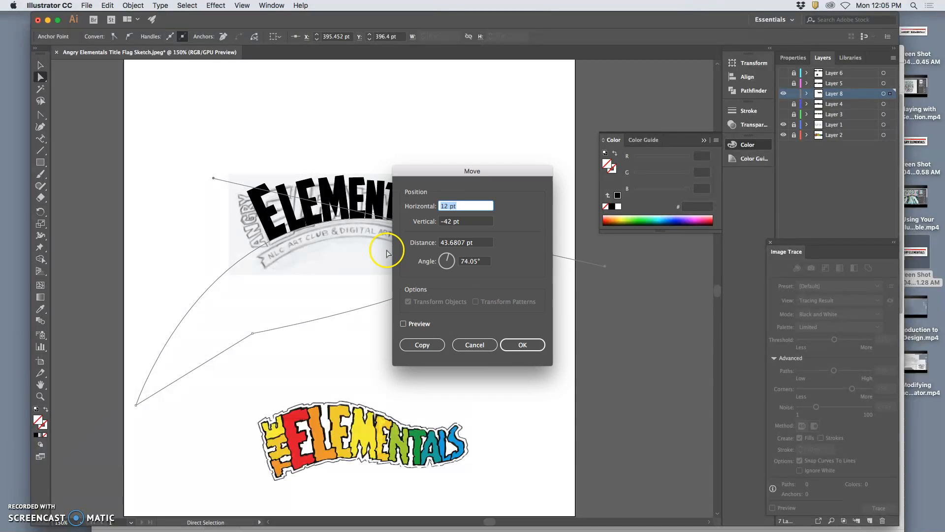
pyautogui.click(518, 345)
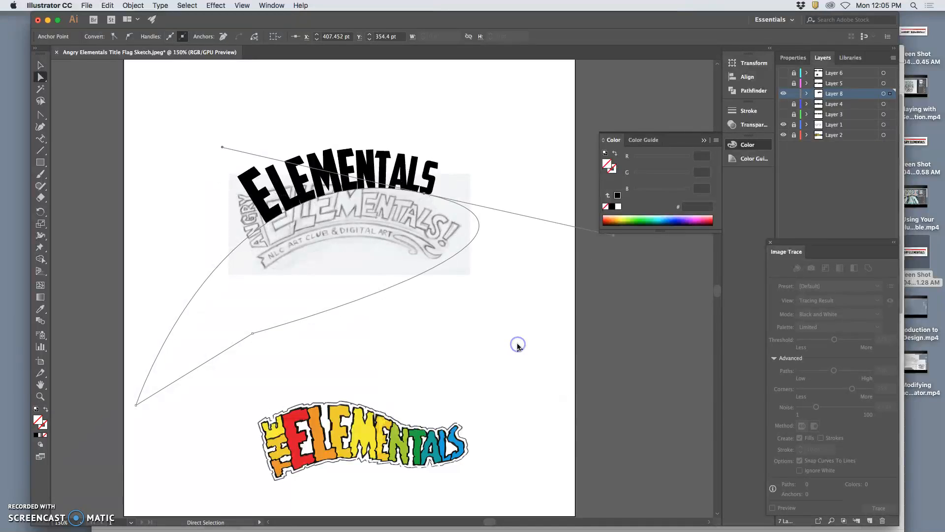
pyautogui.press('cmd+z')
# Step: Try to select the first letters of the path text with the Type on a Path tool
pyautogui.click(282, 269)
pyautogui.click(41, 65)
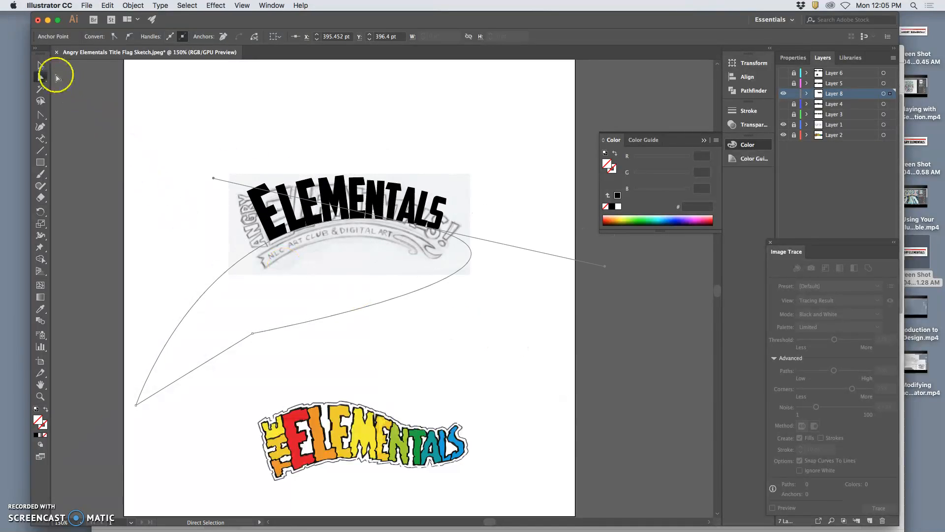
pyautogui.click(42, 138)
pyautogui.moveTo(282, 220); pyautogui.dragTo(262, 226)
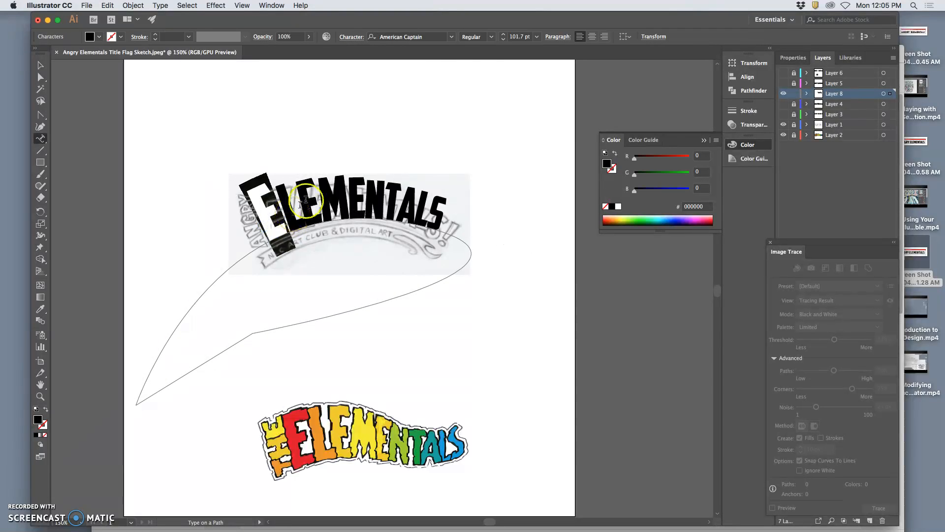
pyautogui.click(491, 37)
pyautogui.click(390, 140)
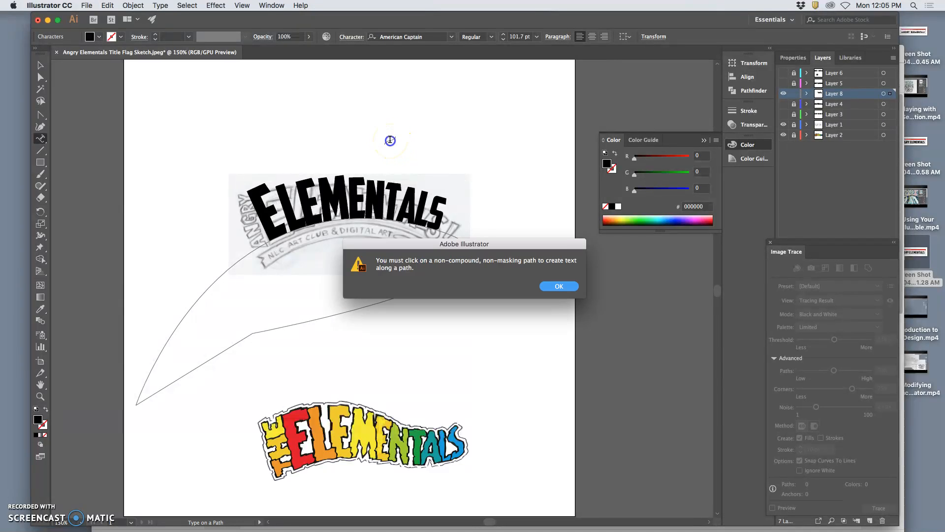
pyautogui.click(559, 286)
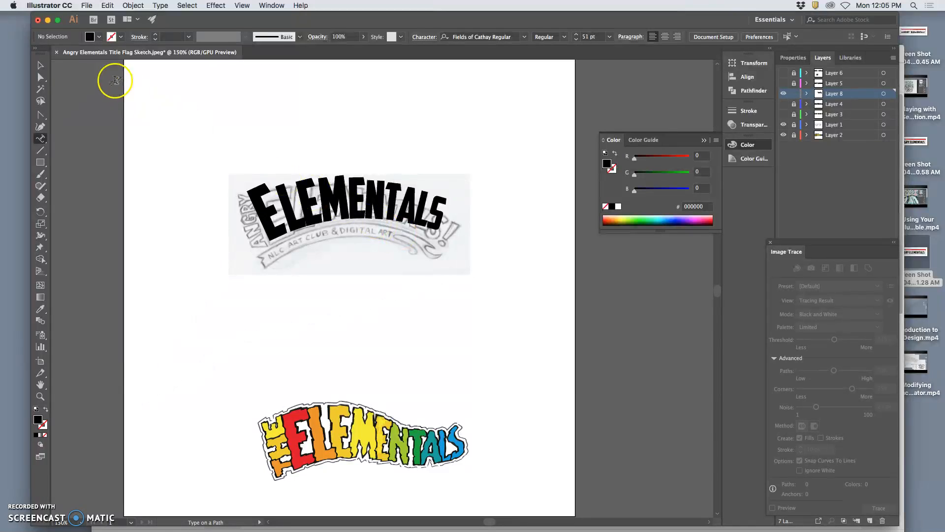
# Step: Move the ELEMENTALS path text up above the sketch
pyautogui.click(41, 65)
pyautogui.moveTo(336, 199); pyautogui.dragTo(336, 98)
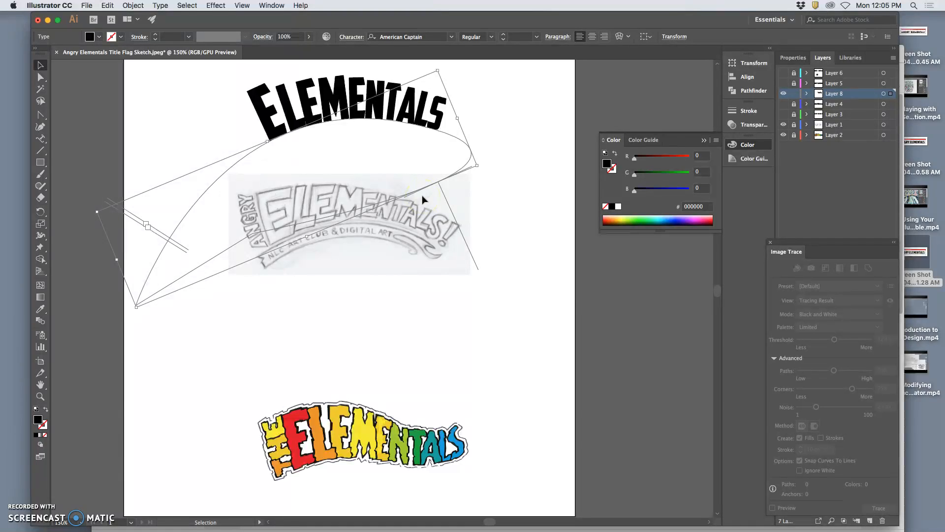
pyautogui.moveTo(379, 106)
pyautogui.mouseDown()
pyautogui.moveTo(385, 208)
pyautogui.moveTo(355, 111)
pyautogui.mouseUp()
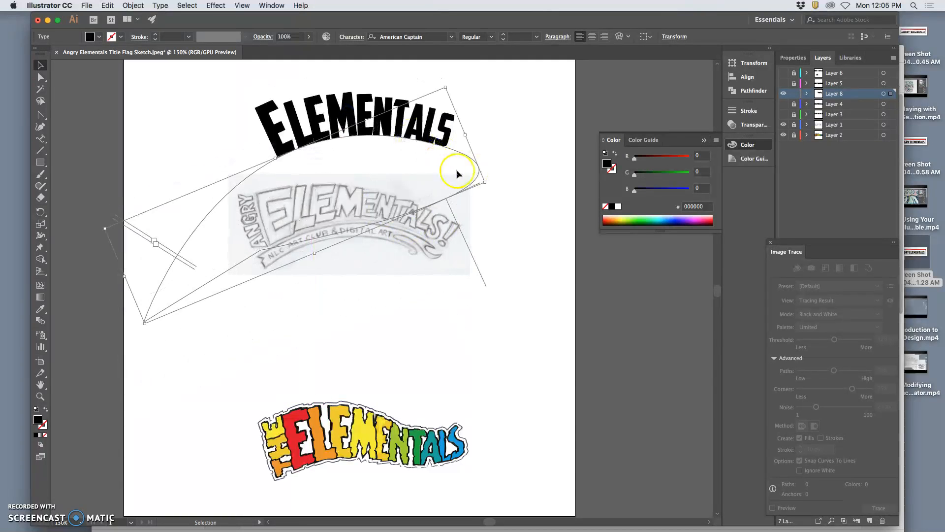
# Step: Lock and hide the path text's layer, then add a new layer
pyautogui.click(882, 95)
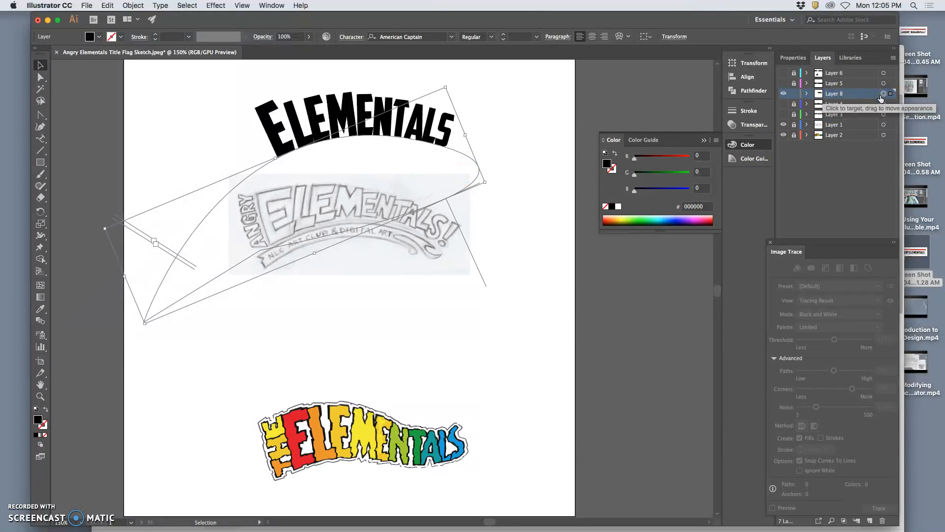
pyautogui.click(794, 94)
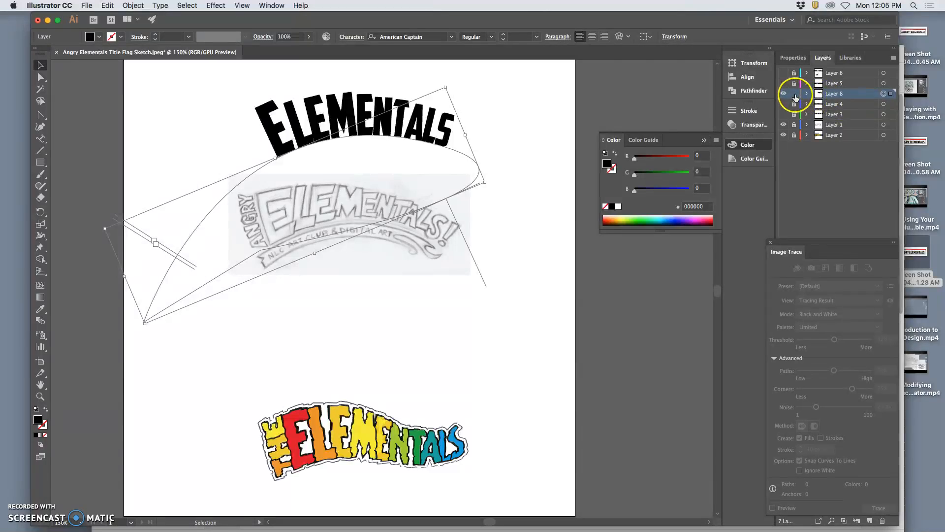
pyautogui.click(783, 93)
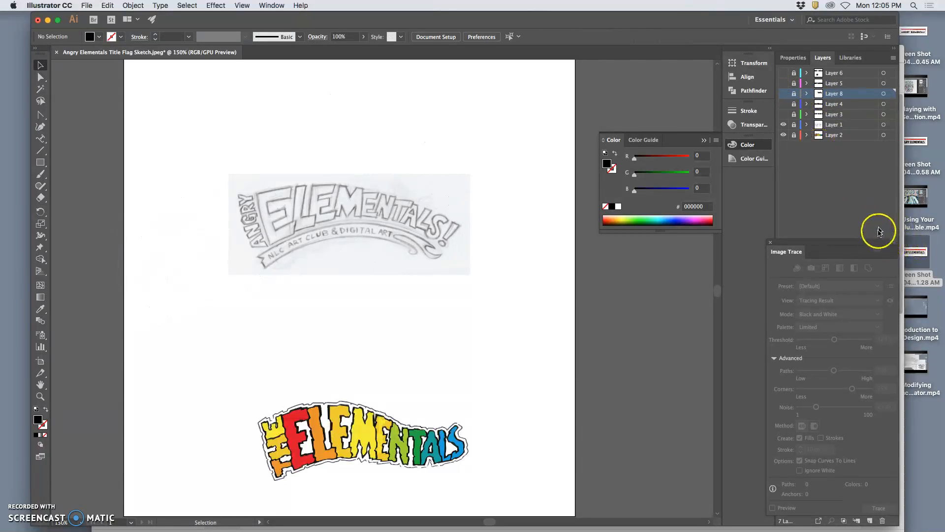
pyautogui.click(859, 228)
pyautogui.moveTo(831, 239)
pyautogui.mouseDown()
pyautogui.moveTo(668, 241)
pyautogui.moveTo(677, 242)
pyautogui.mouseUp()
pyautogui.click(870, 521)
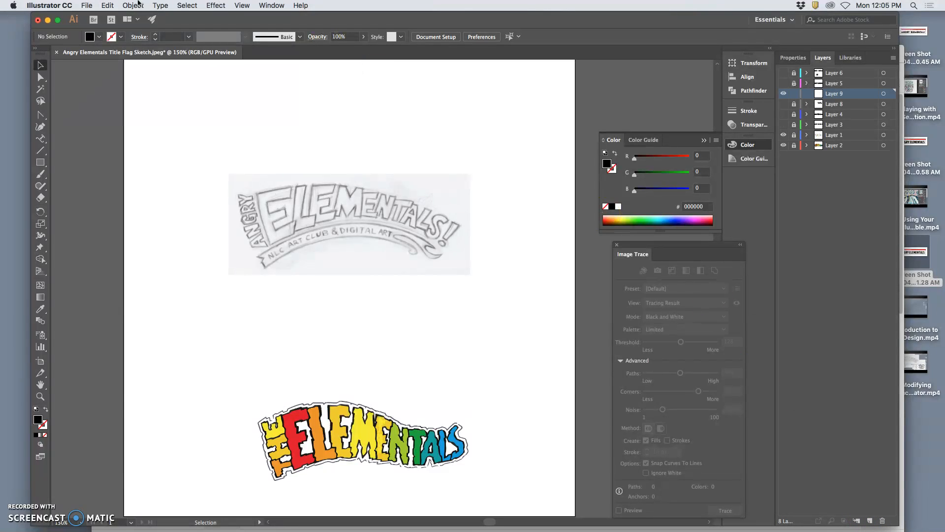
# Step: Paste the ELEMENTALS path text in place on the new layer and convert it to outlines
pyautogui.click(105, 7)
pyautogui.click(212, 90)
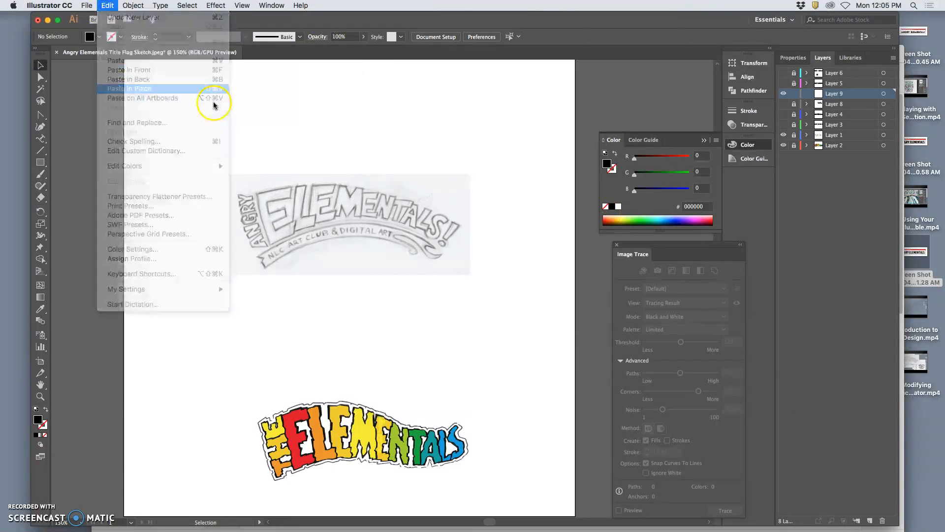
pyautogui.rightClick(360, 130)
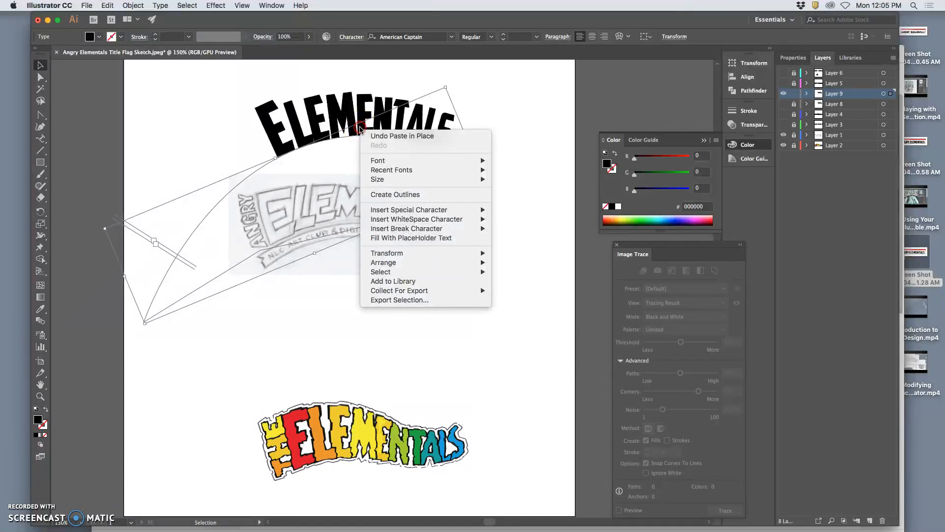
pyautogui.click(406, 195)
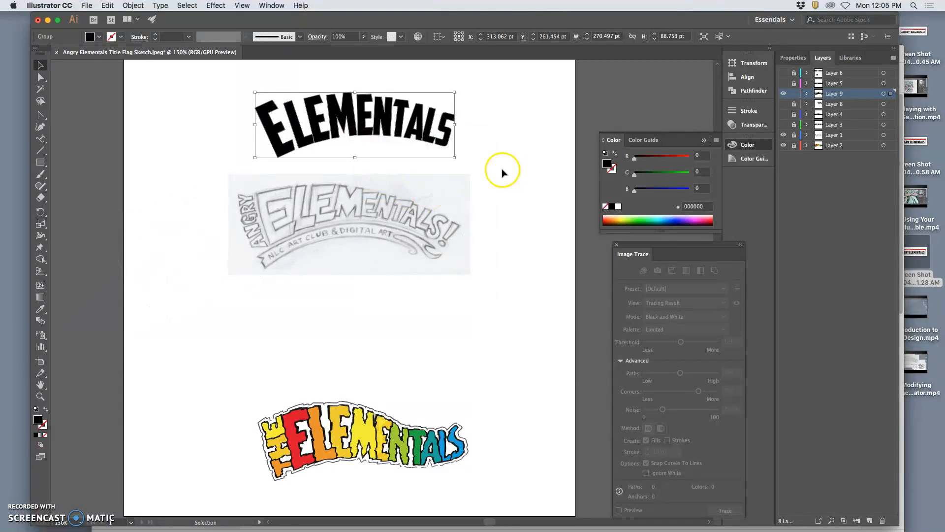
# Step: Show Layer 6 with the outlined ANGRY and EL letters, hide the new outlined layer, and select Layer 6
pyautogui.click(40, 78)
pyautogui.click(155, 93)
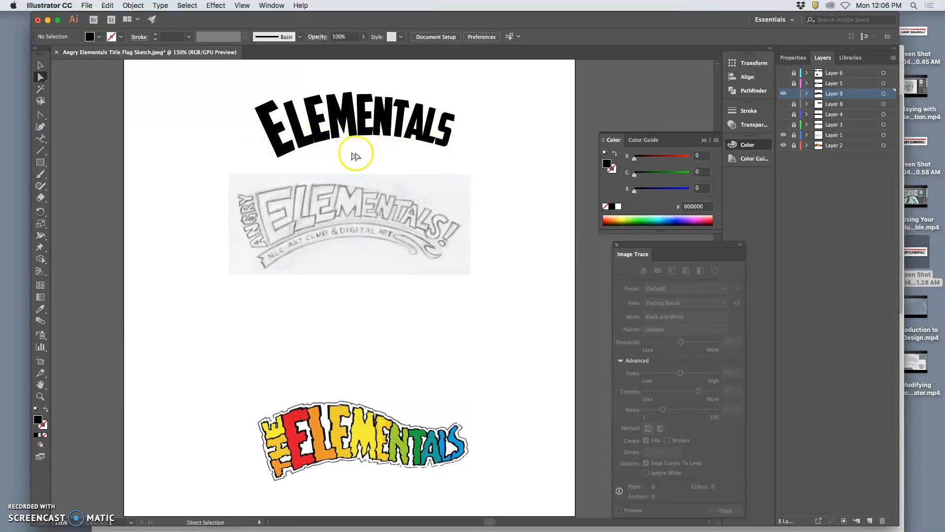
pyautogui.click(787, 74)
pyautogui.moveTo(273, 201); pyautogui.dragTo(300, 222)
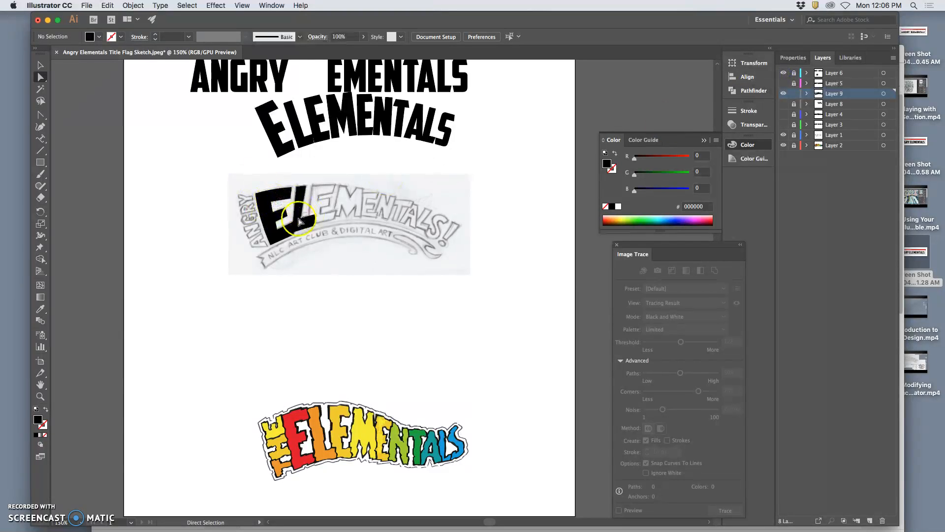
pyautogui.scroll(5, 412, 204)
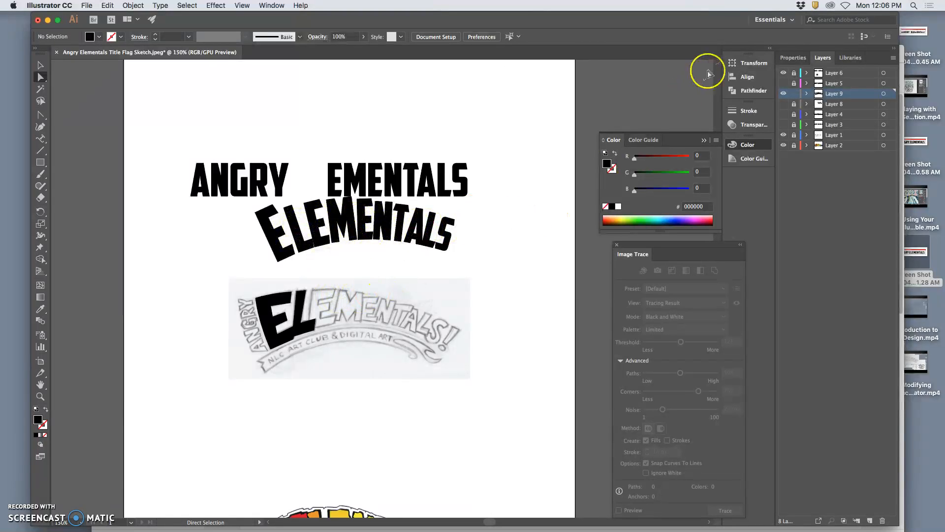
pyautogui.click(783, 93)
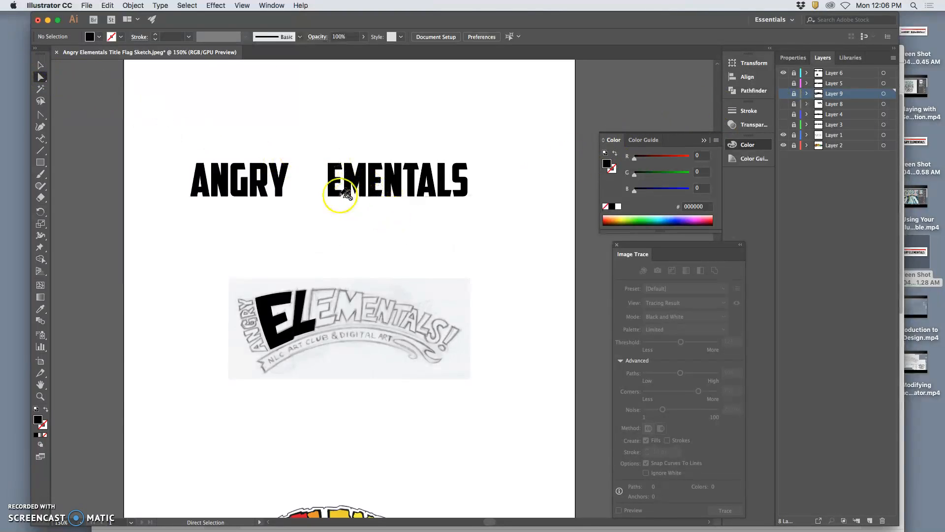
pyautogui.click(842, 73)
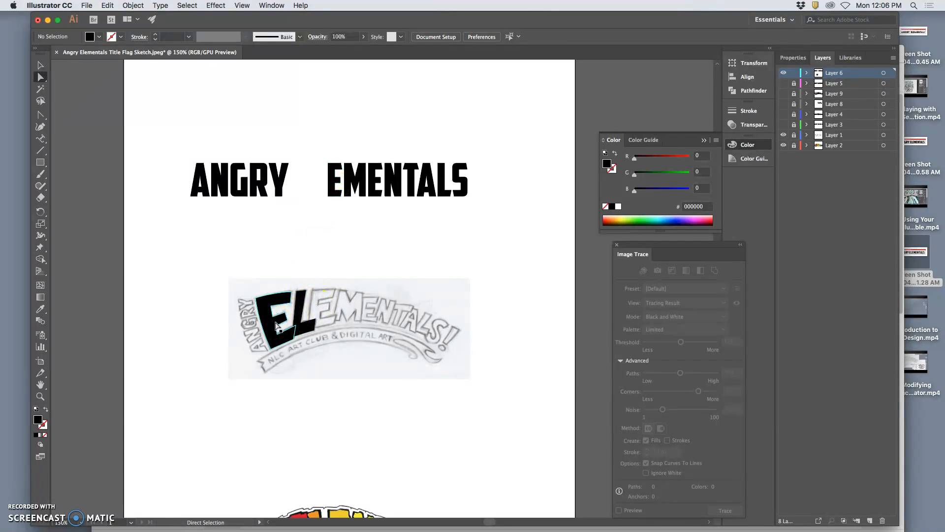
# Step: Paste an outlined E beside the black EL letters and scale it down over the sketched E
pyautogui.press('super+=')
pyautogui.press('super+=')
pyautogui.scroll(-1, 278, 309)
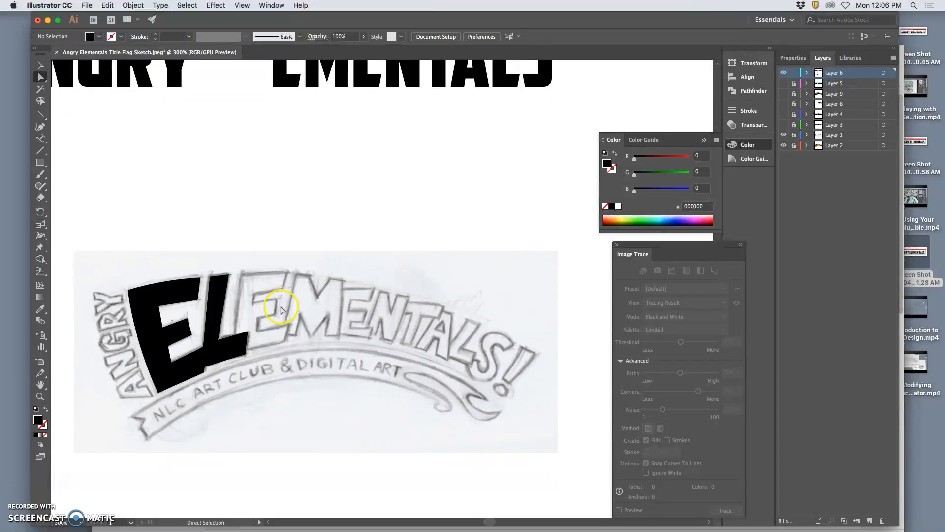
pyautogui.hscroll(-1, 278, 310)
pyautogui.hscroll(-3, 278, 310)
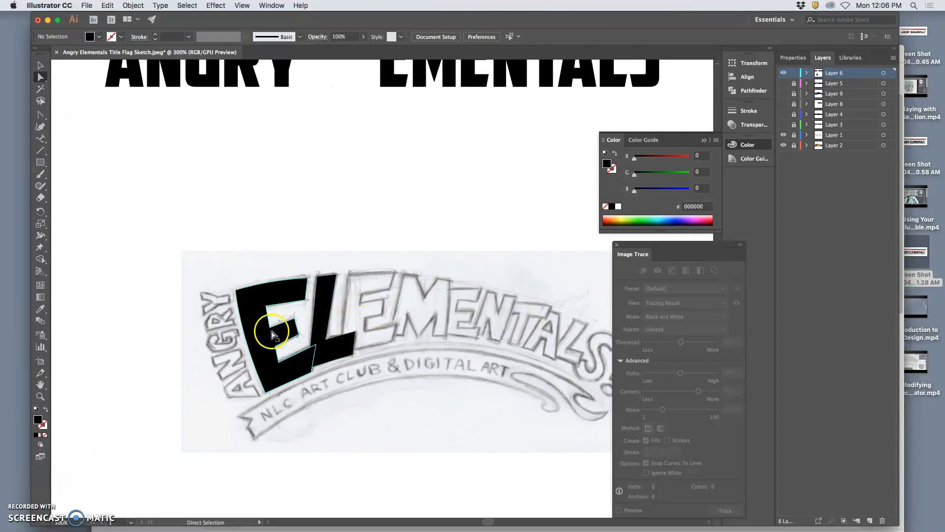
pyautogui.click(290, 337)
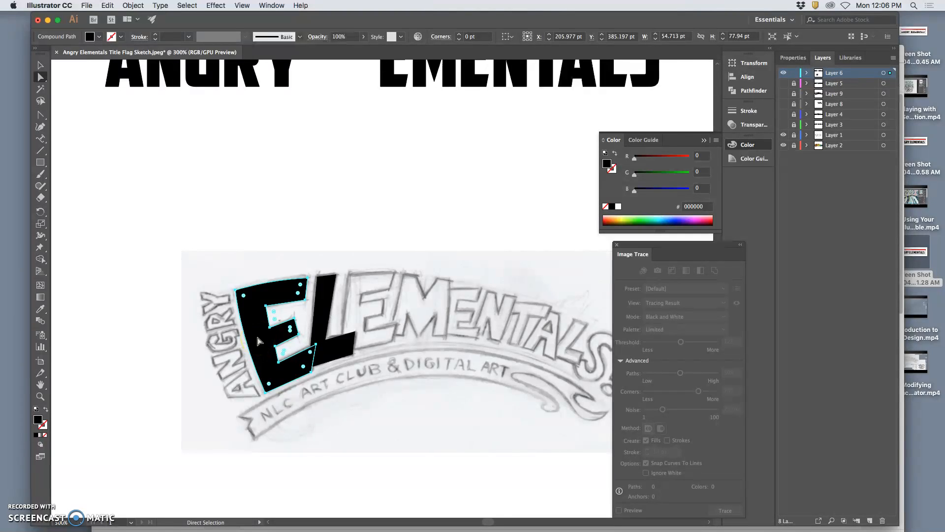
pyautogui.press('super+v')
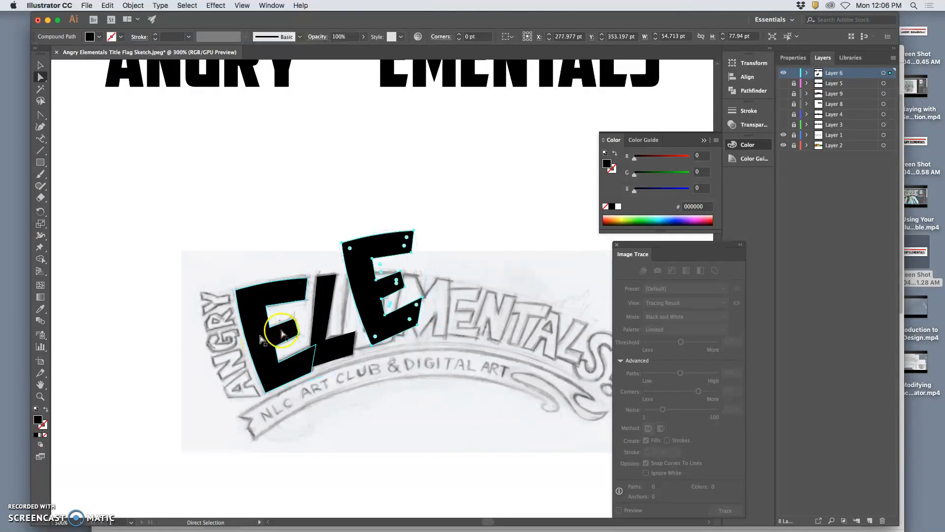
pyautogui.click(40, 65)
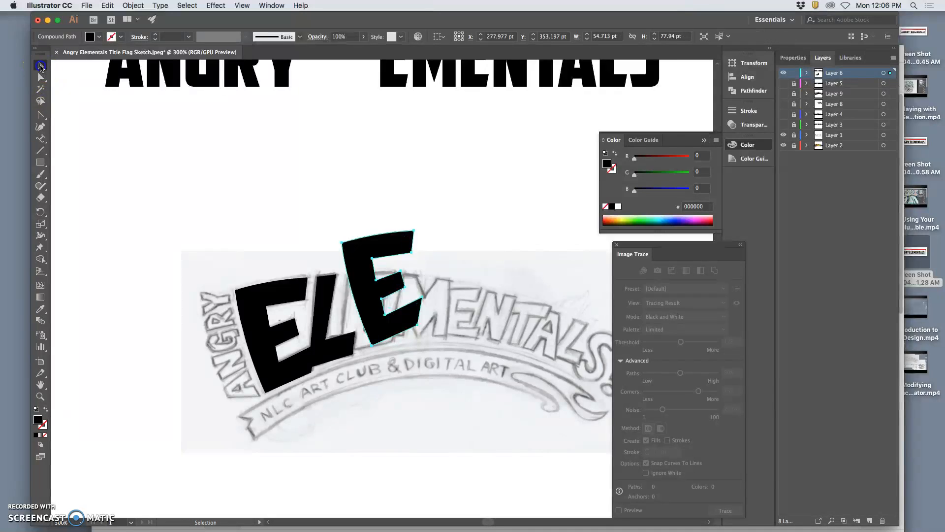
pyautogui.moveTo(417, 219); pyautogui.dragTo(382, 288)
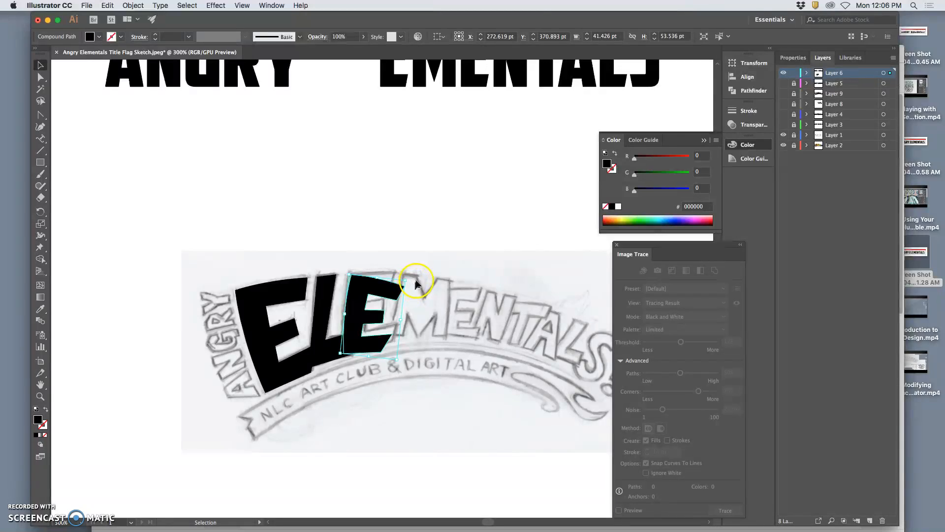
# Step: Reshape the pasted E by moving its corner anchors to match the sketched E's outline
pyautogui.click(40, 77)
pyautogui.click(317, 204)
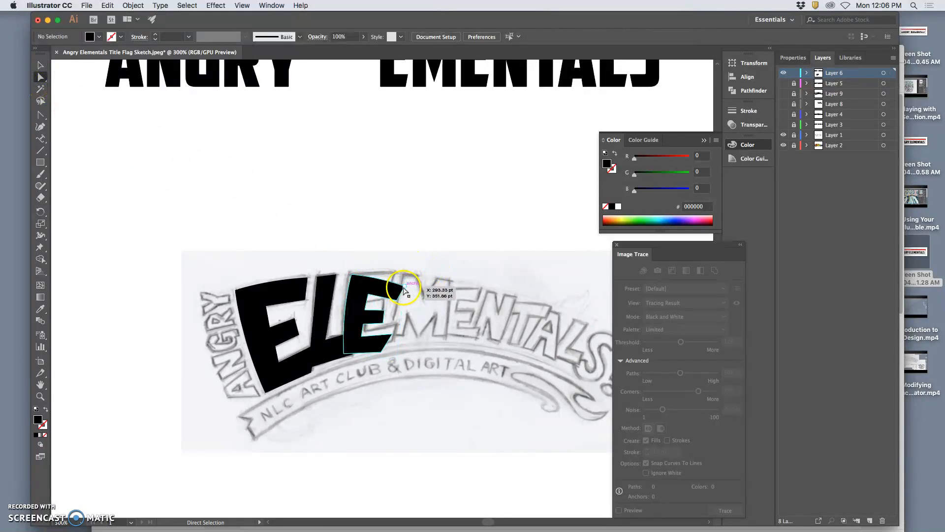
pyautogui.moveTo(404, 287)
pyautogui.mouseDown()
pyautogui.moveTo(396, 271)
pyautogui.moveTo(374, 267)
pyautogui.moveTo(392, 274)
pyautogui.mouseUp()
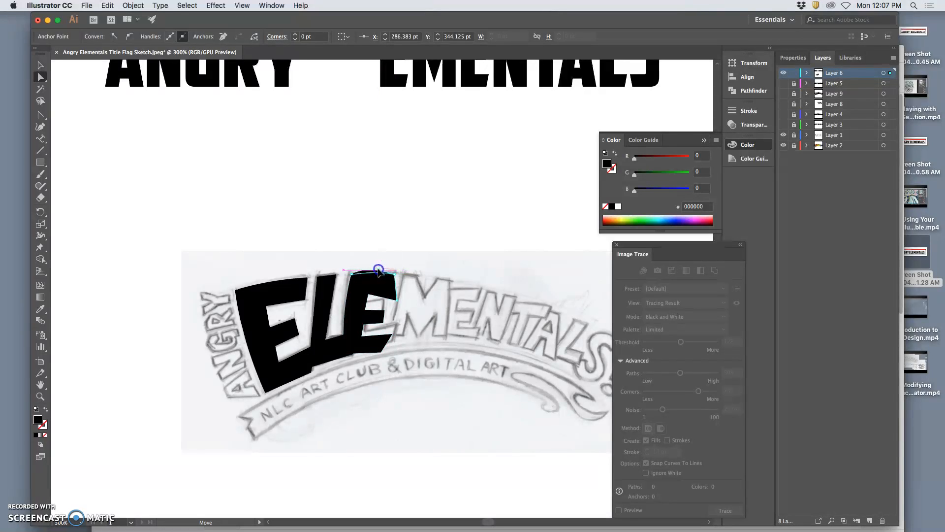
pyautogui.moveTo(365, 270); pyautogui.dragTo(365, 270)
pyautogui.moveTo(398, 301); pyautogui.dragTo(365, 303)
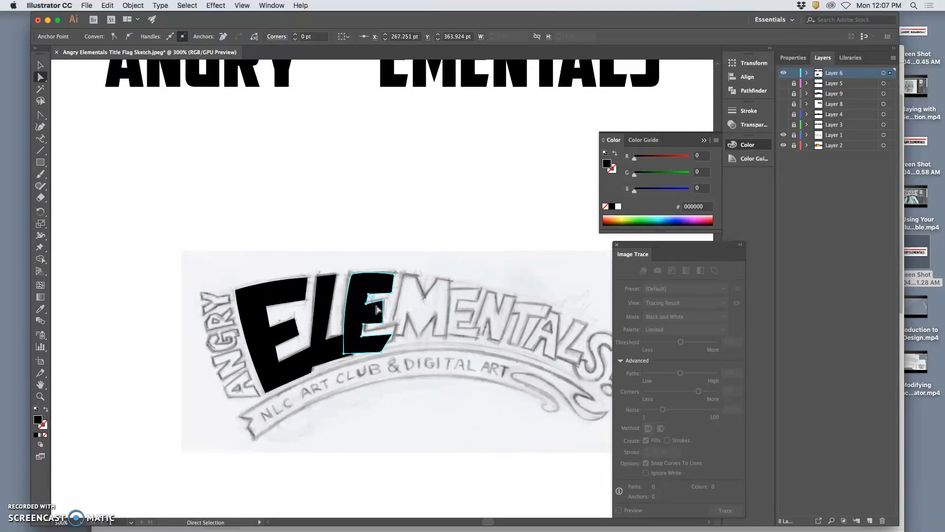
pyautogui.moveTo(384, 302); pyautogui.dragTo(389, 348)
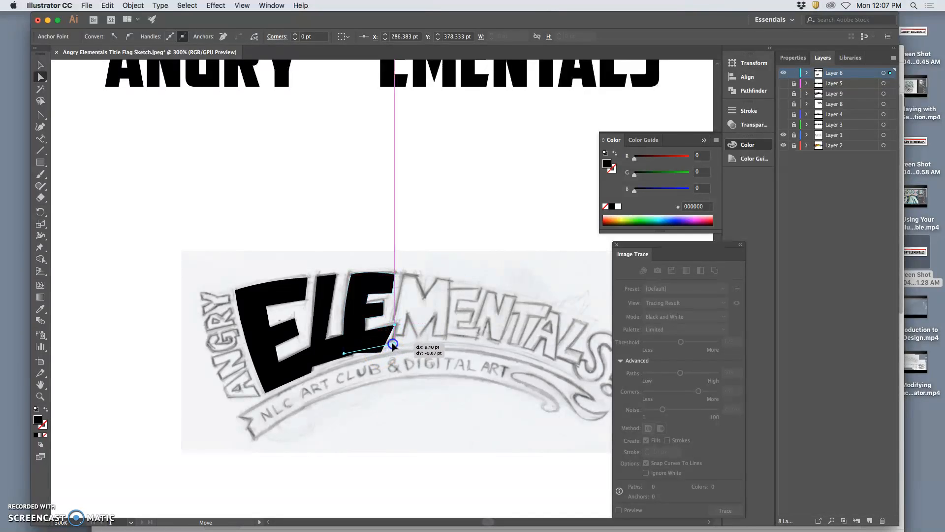
pyautogui.moveTo(392, 340); pyautogui.dragTo(347, 352)
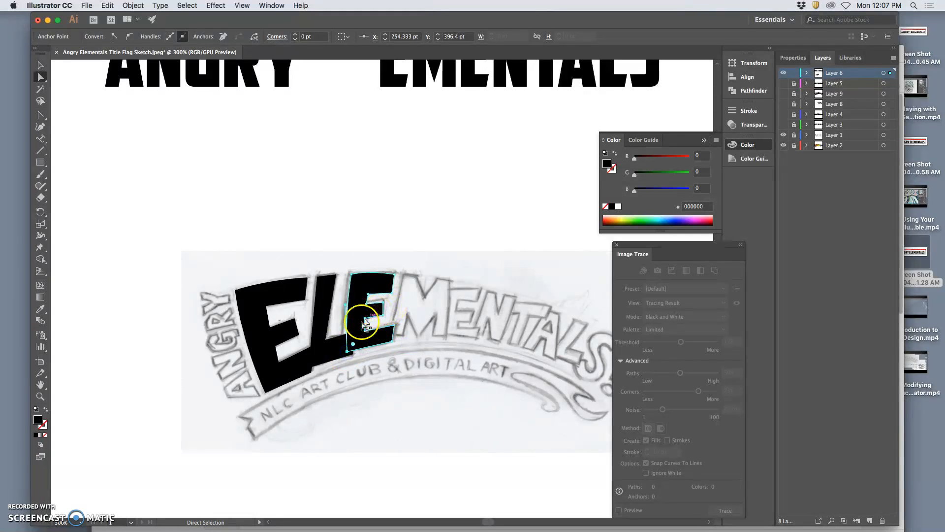
pyautogui.moveTo(347, 352); pyautogui.dragTo(365, 332)
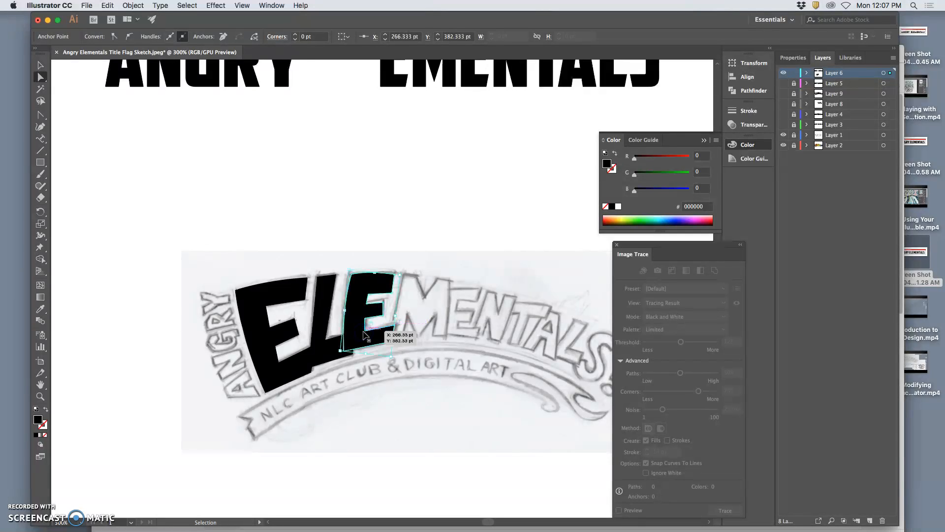
# Step: Refine the E's arm corners so the arms follow the sketched letter's slanted arms
pyautogui.press('super+equal')
pyautogui.press('super+equal')
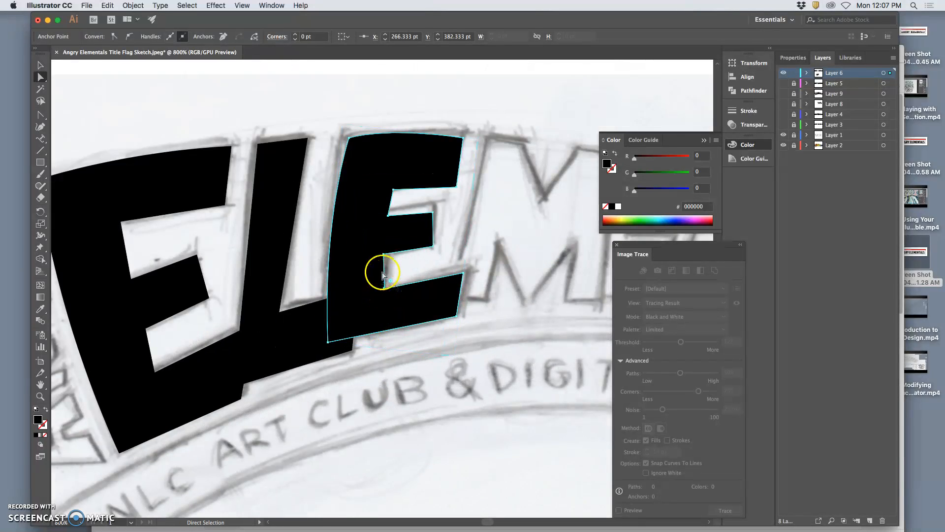
pyautogui.moveTo(384, 255); pyautogui.dragTo(386, 253)
pyautogui.moveTo(389, 216); pyautogui.dragTo(391, 185)
pyautogui.moveTo(454, 185); pyautogui.dragTo(452, 177)
pyautogui.click(465, 194)
pyautogui.moveTo(433, 212); pyautogui.dragTo(437, 204)
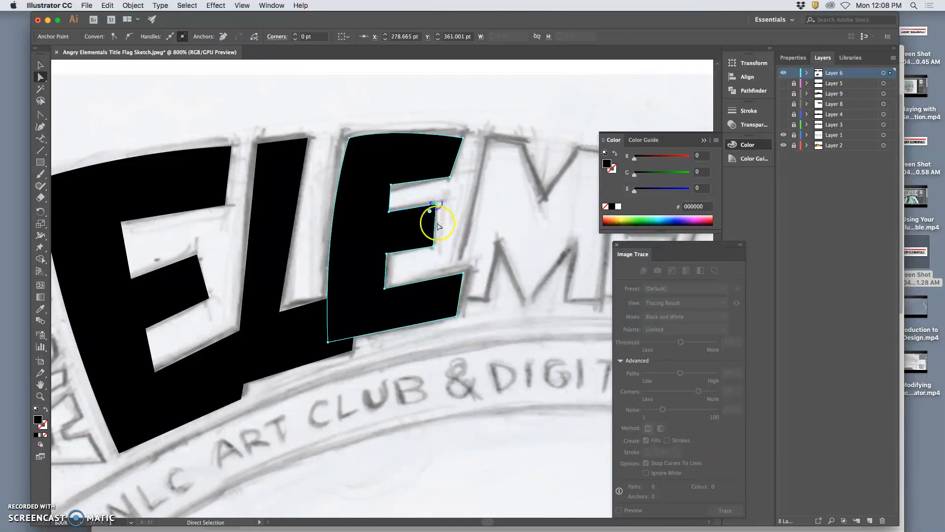
pyautogui.moveTo(433, 245); pyautogui.dragTo(432, 246)
pyautogui.click(462, 271)
pyautogui.moveTo(465, 275); pyautogui.dragTo(468, 271)
pyautogui.click(462, 313)
pyautogui.moveTo(457, 315); pyautogui.dragTo(460, 316)
pyautogui.click(500, 321)
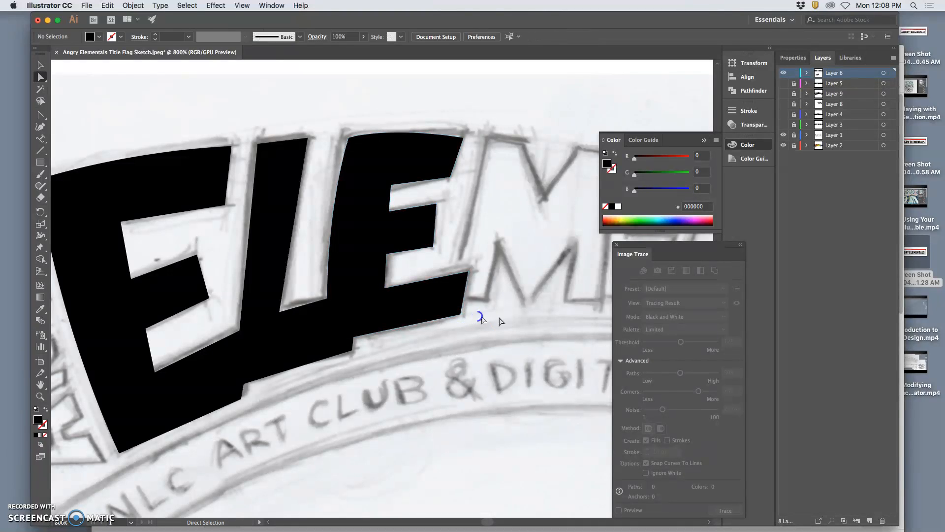
# Step: Move the E's top-left corner and pull its handle to curve the top edge along the sketch
pyautogui.click(460, 143)
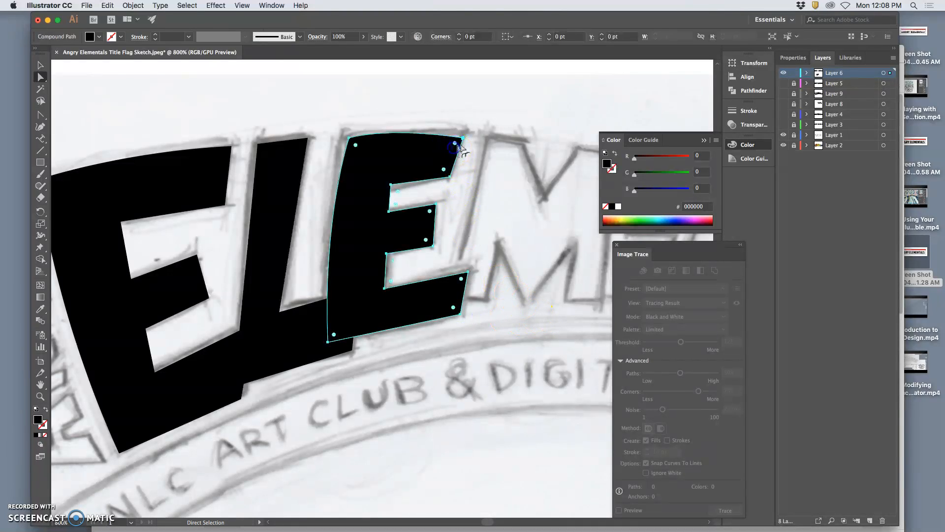
pyautogui.click(465, 140)
pyautogui.moveTo(464, 137); pyautogui.dragTo(462, 133)
pyautogui.moveTo(385, 122); pyautogui.dragTo(345, 138)
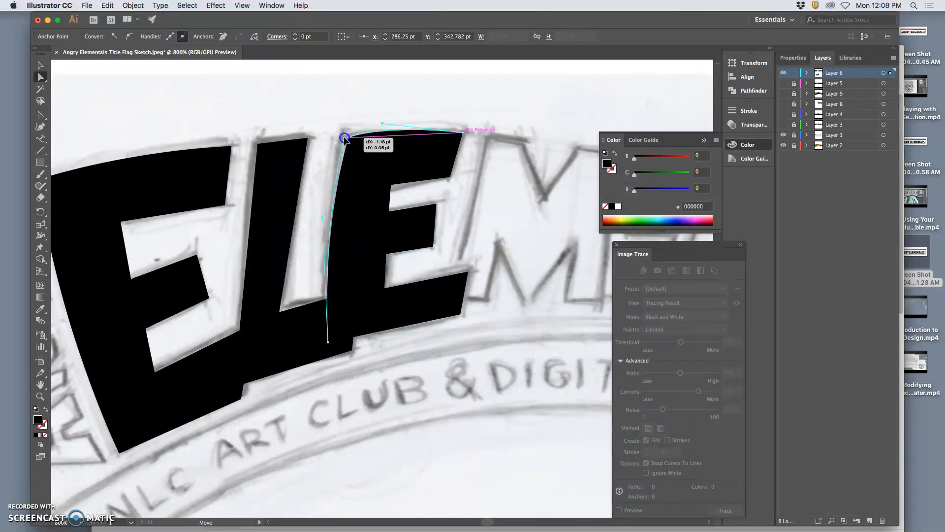
pyautogui.moveTo(344, 137); pyautogui.dragTo(343, 138)
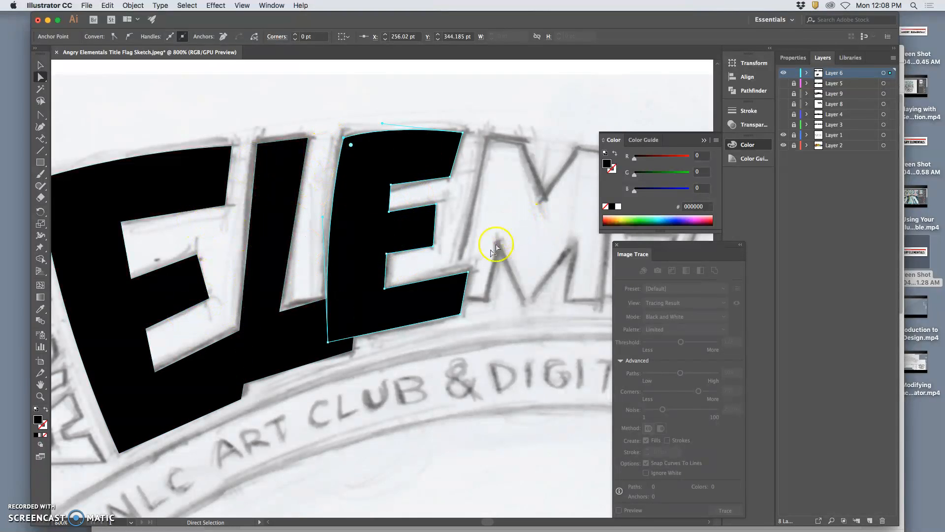
pyautogui.click(463, 203)
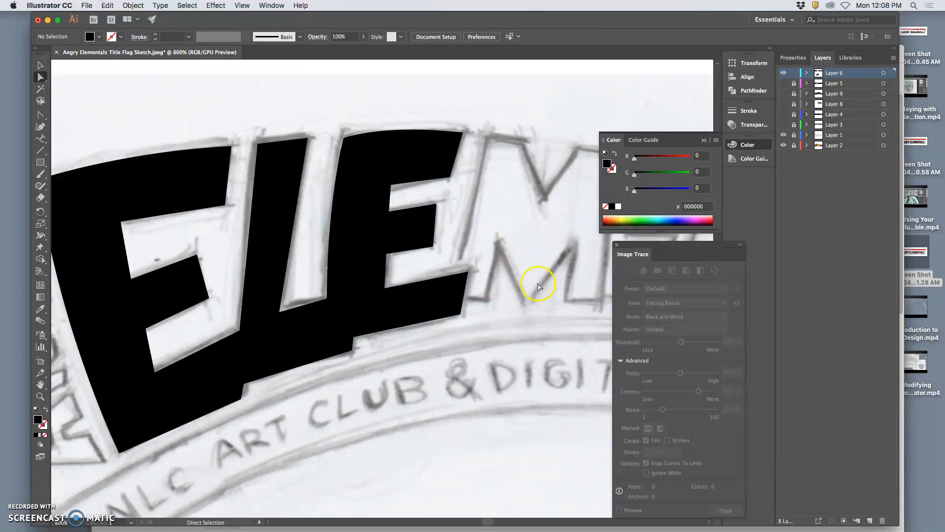
# Step: Hide and re-show the sketch layer to compare the outlined ELE letters against the drawing
pyautogui.press('super+minus')
pyautogui.press('super+minus')
pyautogui.press('super+minus')
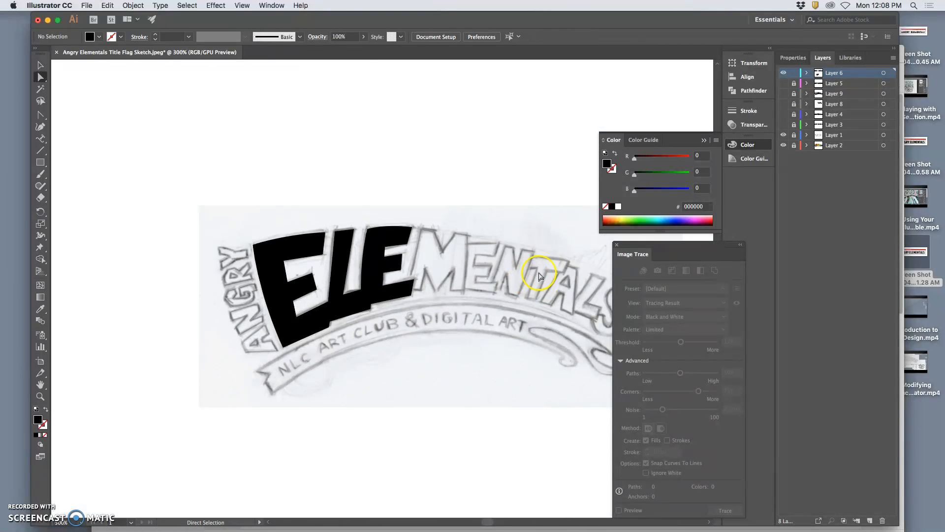
pyautogui.click(784, 135)
pyautogui.click(784, 144)
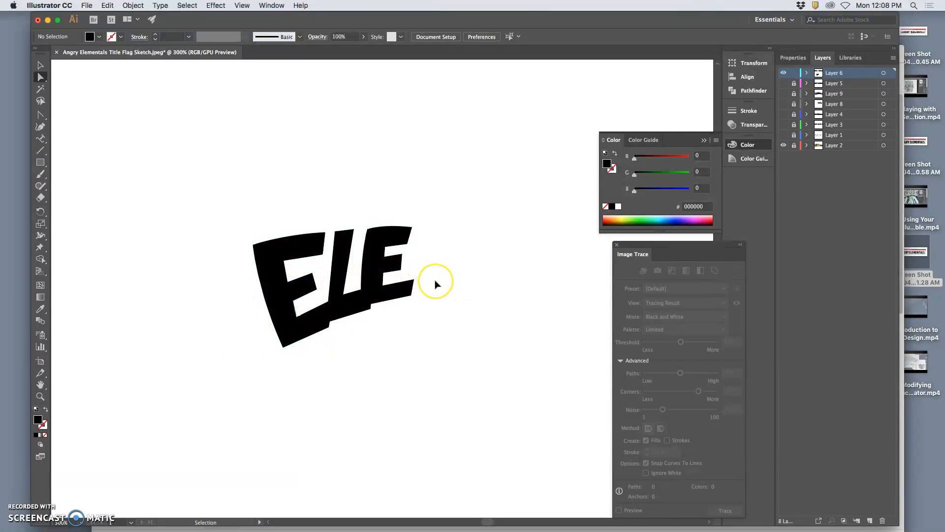
pyautogui.press('super+equal')
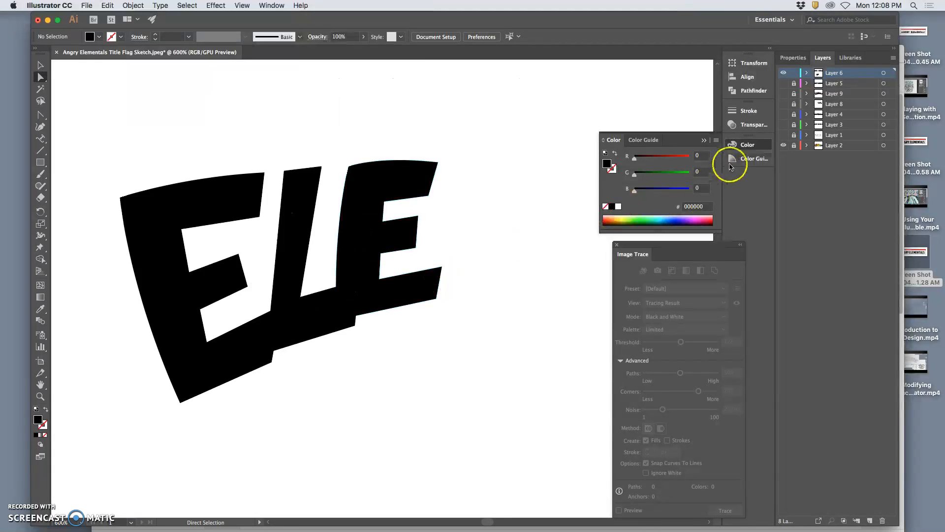
pyautogui.click(783, 135)
# Step: Raise the E's middle and lower arm anchors to match the sketch, toggling the sketch to check
pyautogui.moveTo(383, 221)
pyautogui.mouseDown()
pyautogui.moveTo(379, 204)
pyautogui.moveTo(374, 221)
pyautogui.moveTo(377, 205)
pyautogui.mouseUp()
pyautogui.click(408, 211)
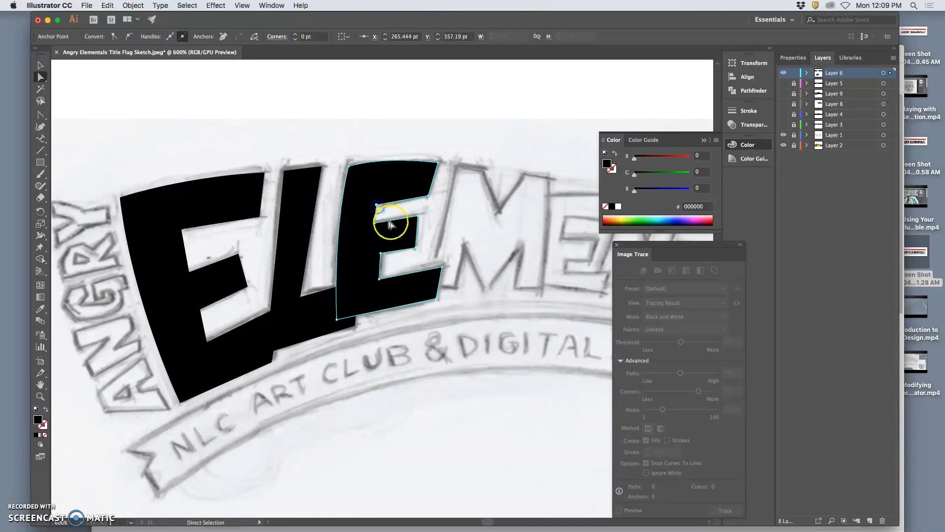
pyautogui.moveTo(379, 280); pyautogui.dragTo(376, 254)
pyautogui.click(399, 262)
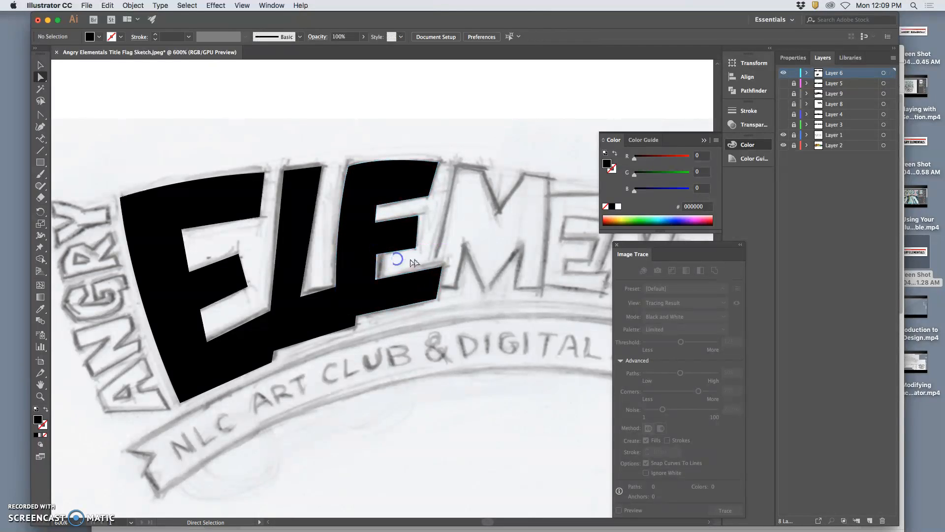
pyautogui.click(784, 135)
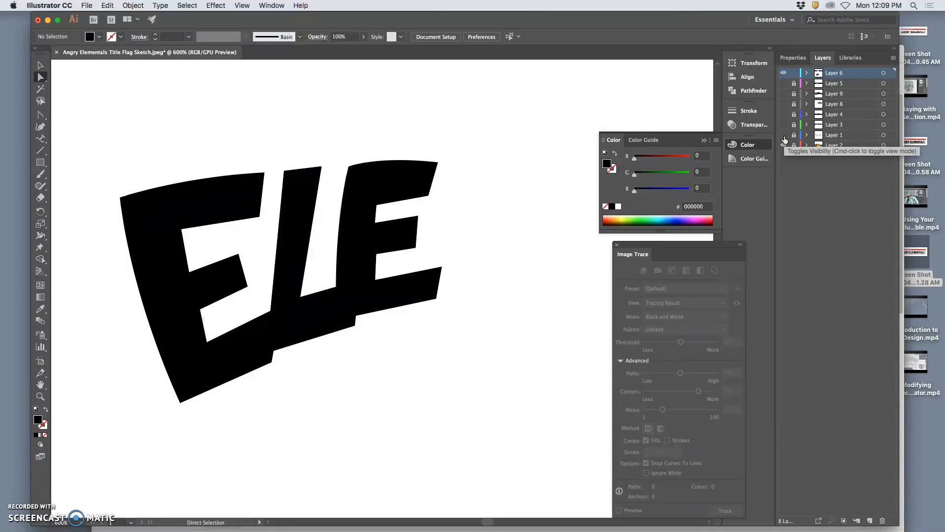
pyautogui.click(784, 139)
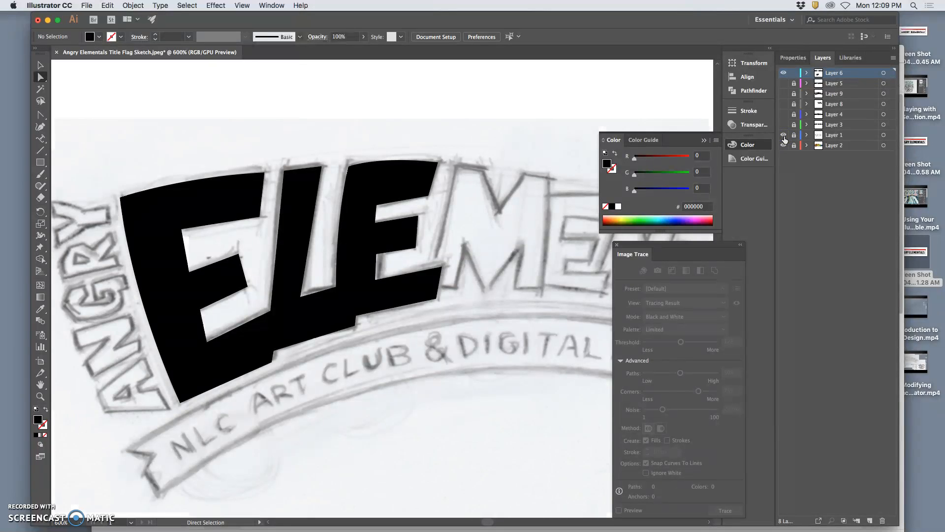
# Step: Adjust the anchor along the E's top edge so it follows the sketched curve
pyautogui.click(422, 175)
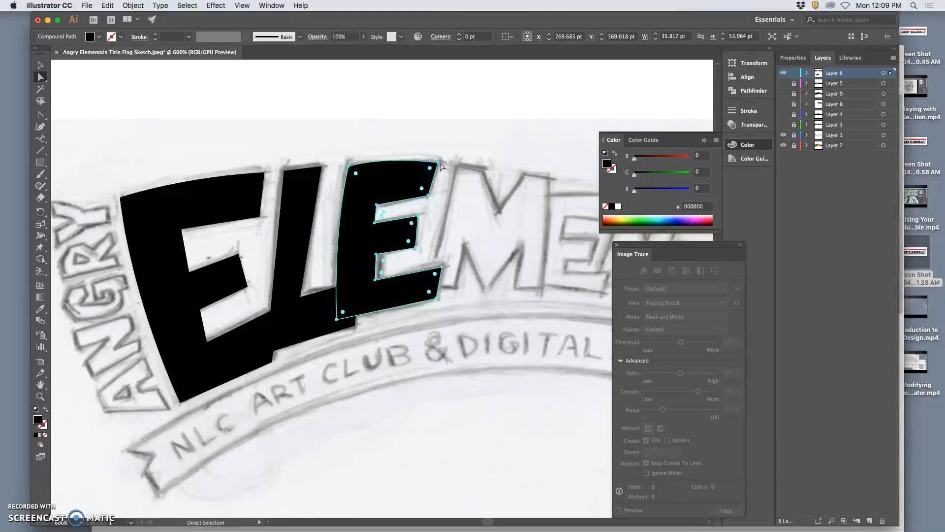
pyautogui.click(438, 162)
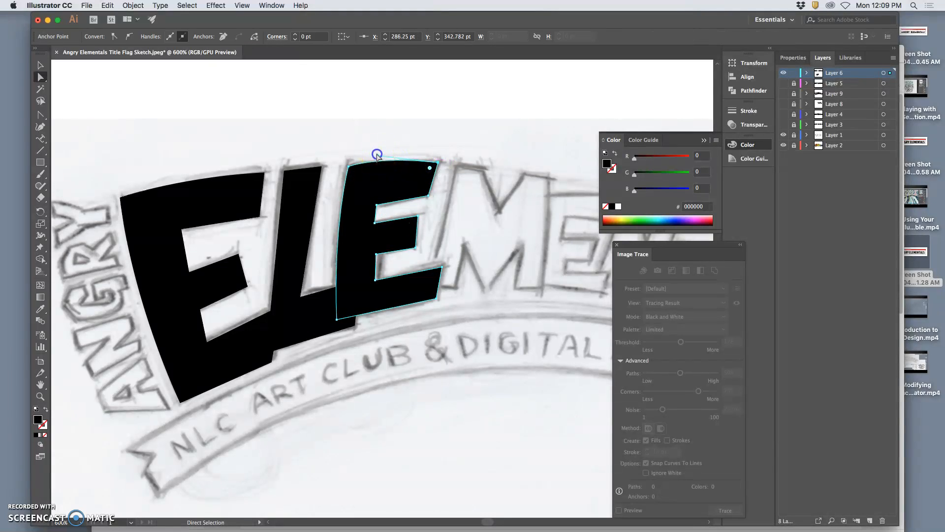
pyautogui.press('super+shift+a')
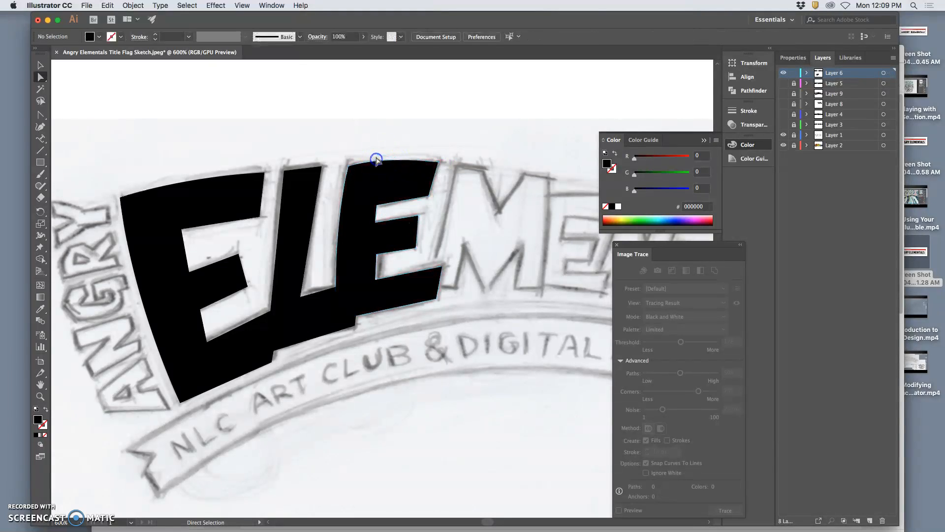
pyautogui.click(436, 162)
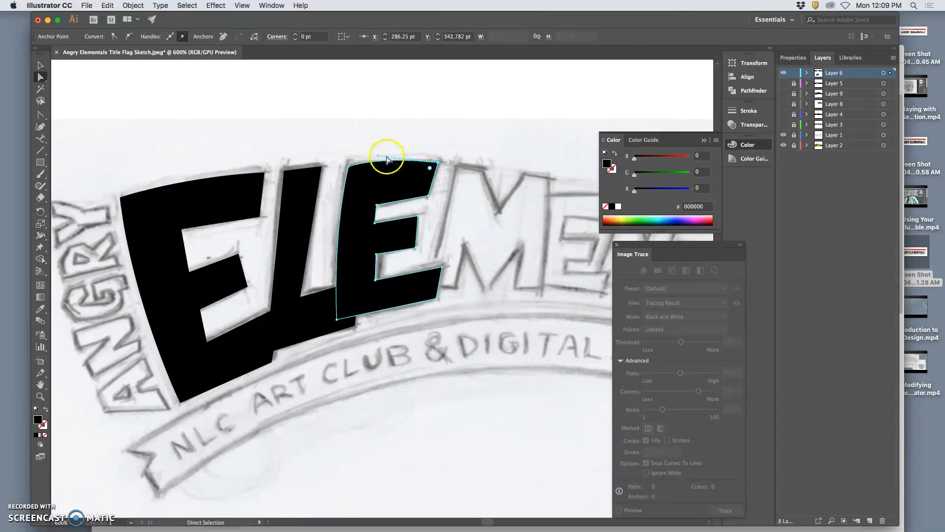
pyautogui.moveTo(377, 157); pyautogui.dragTo(383, 162)
pyautogui.click(492, 161)
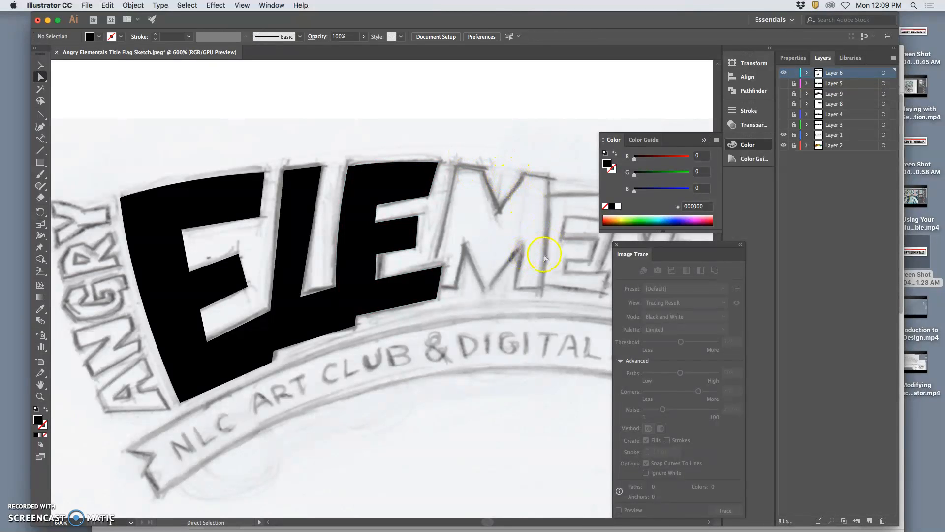
# Step: Move the outlined M from the ELEMENTALS text down onto the sketch beside the E
pyautogui.press('super+minus')
pyautogui.press('super+minus')
pyautogui.press('super+minus')
pyautogui.press('super+minus')
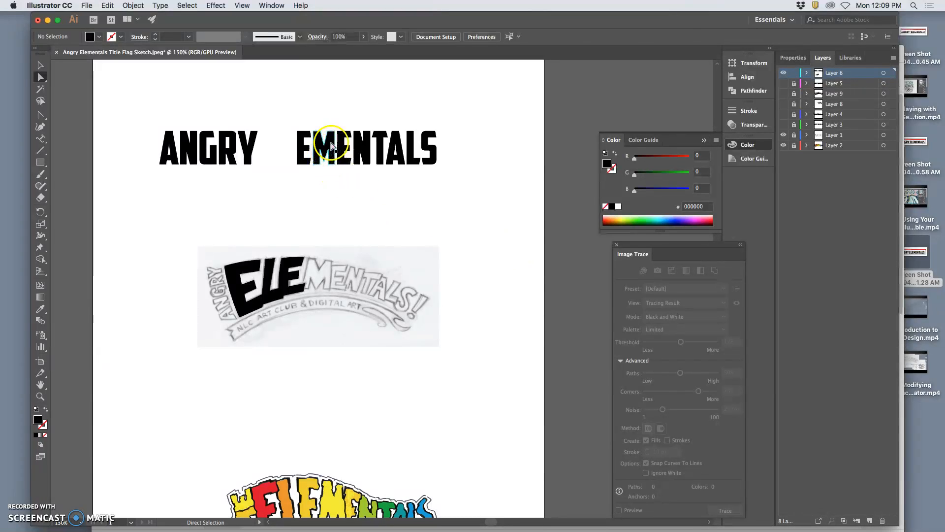
pyautogui.click(332, 142)
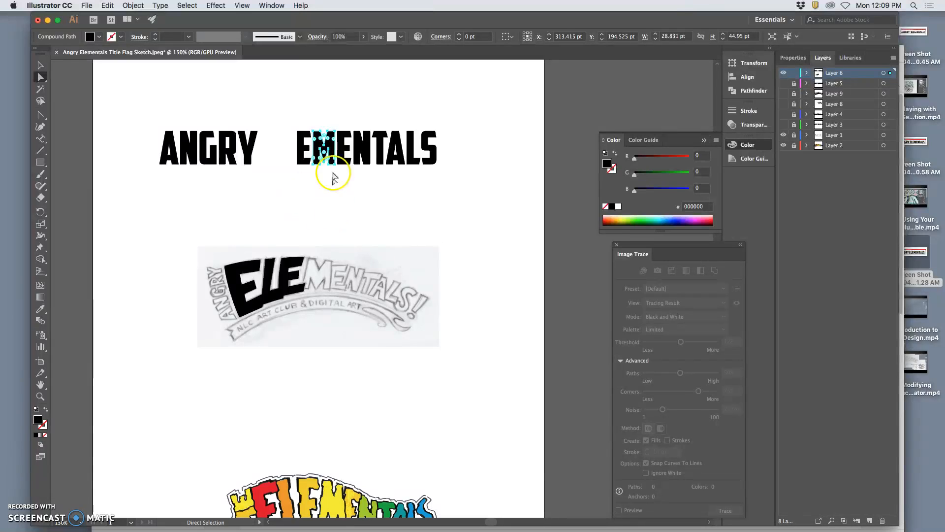
pyautogui.moveTo(327, 147)
pyautogui.mouseDown()
pyautogui.moveTo(335, 248)
pyautogui.moveTo(322, 269)
pyautogui.mouseUp()
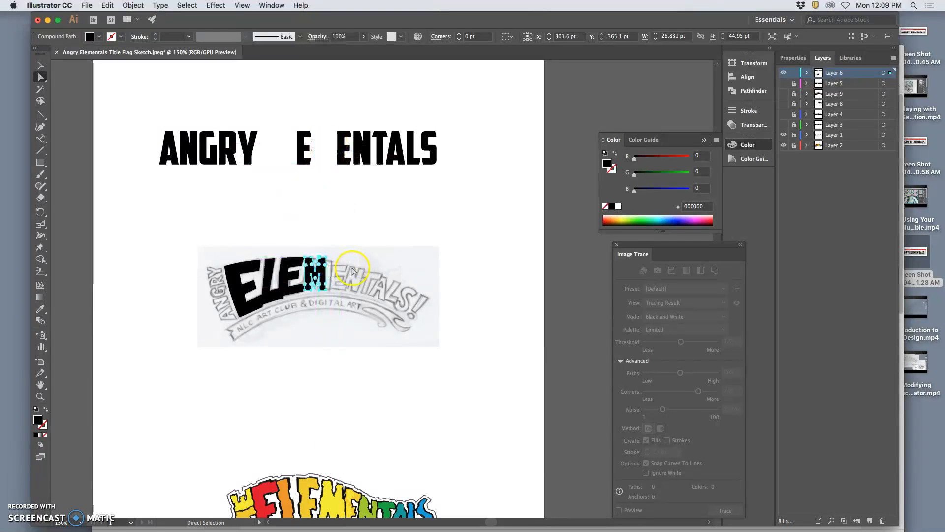
# Step: Rotate the M to tilt with the banner's curve over the sketched M
pyautogui.press('super+plus')
pyautogui.press('super+plus')
pyautogui.press('super+plus')
pyautogui.press('super+plus')
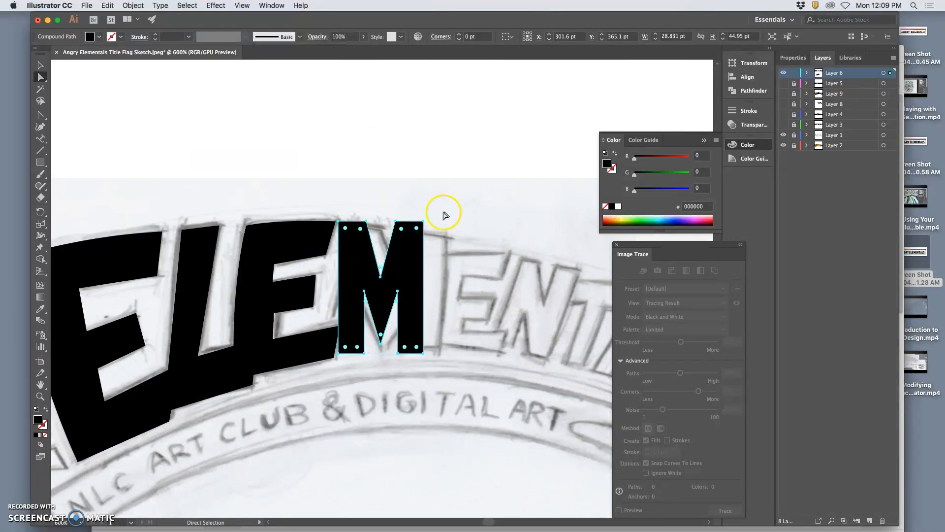
pyautogui.click(41, 65)
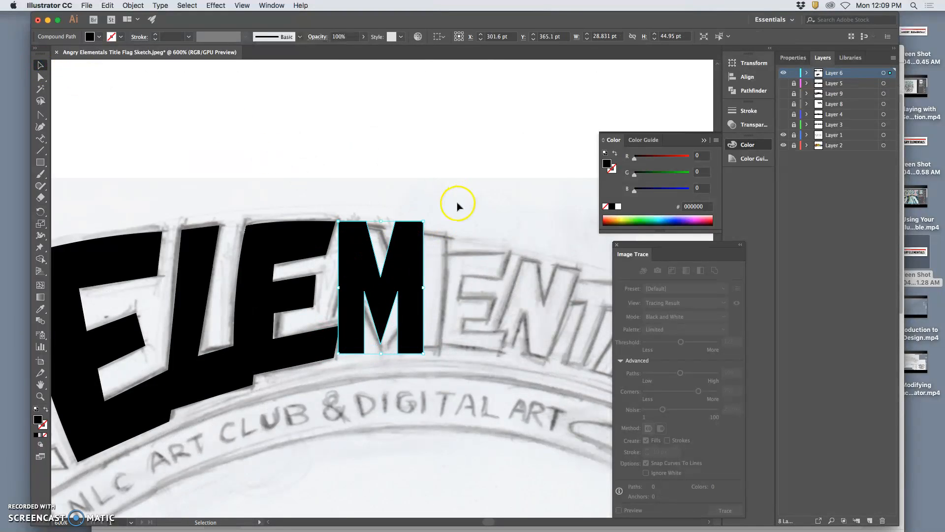
pyautogui.moveTo(429, 219); pyautogui.dragTo(460, 294)
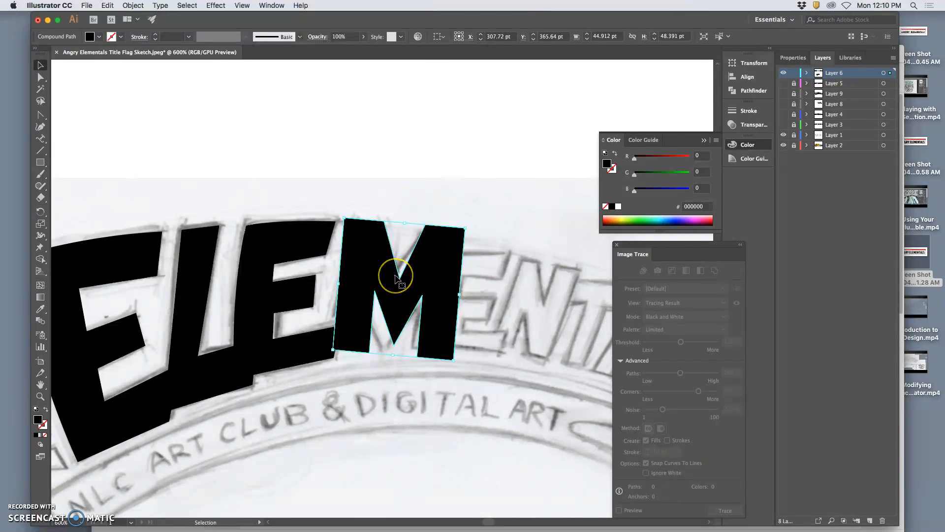
# Step: Set the M's opacity to 49% so the sketch shows through it
pyautogui.click(40, 78)
pyautogui.click(178, 122)
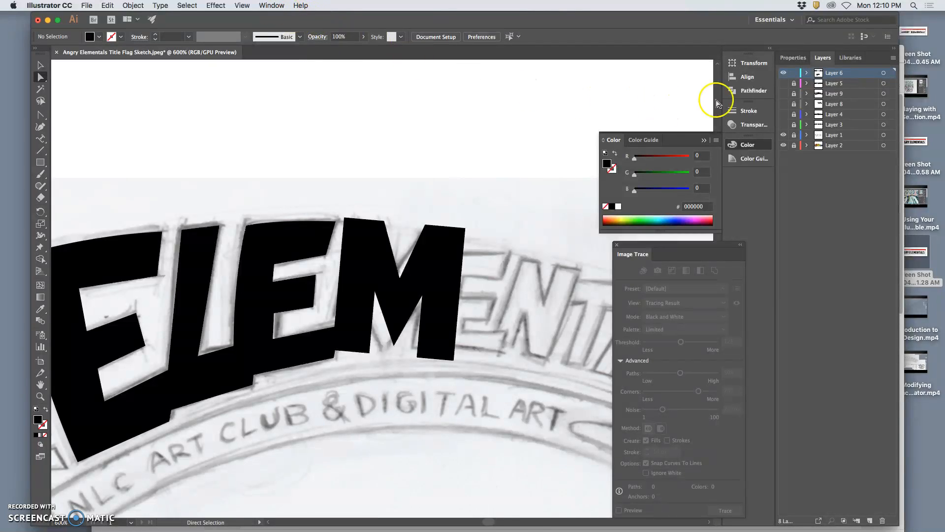
pyautogui.click(751, 128)
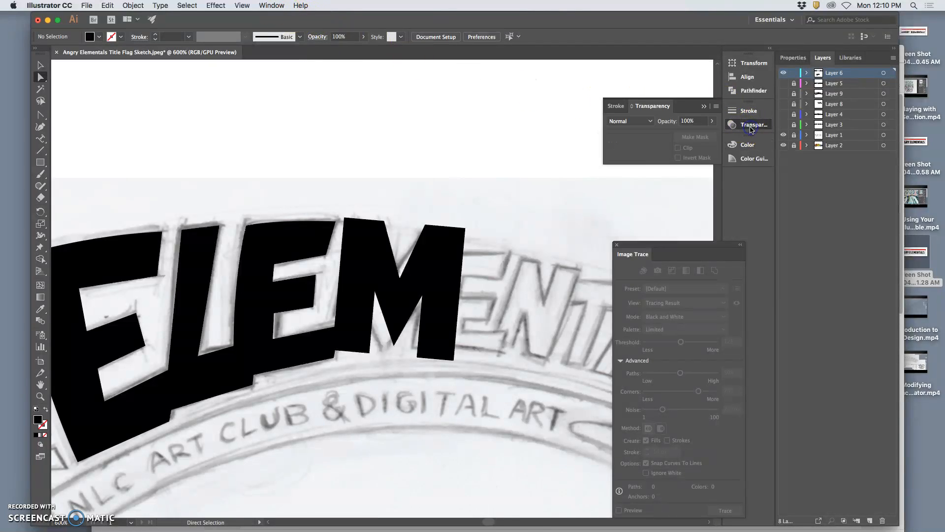
pyautogui.click(428, 253)
pyautogui.click(712, 120)
pyautogui.click(709, 131)
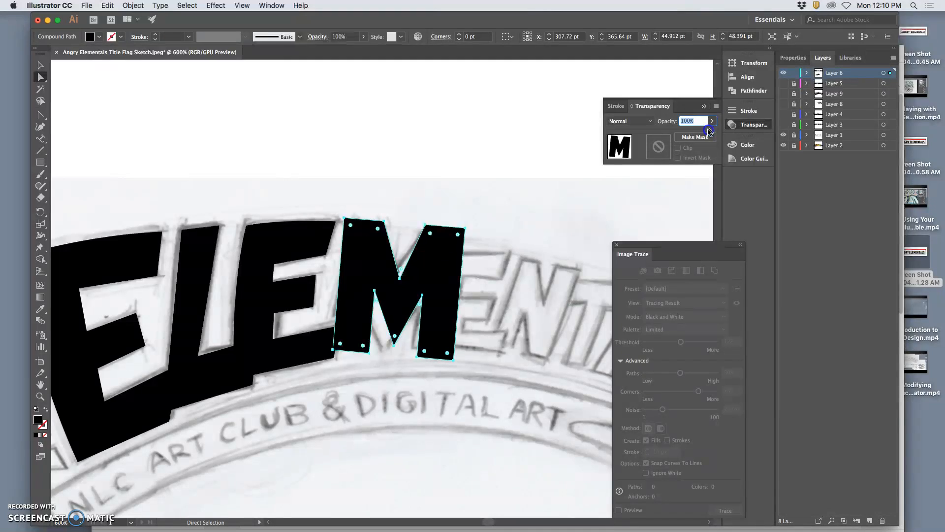
pyautogui.click(712, 121)
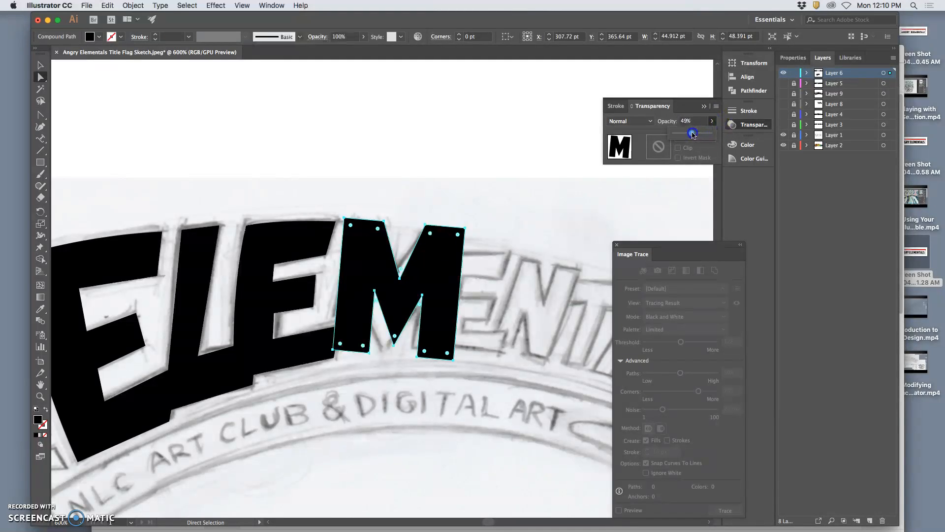
# Step: Set the M's opacity to 50% and nudge the M slightly to sit over the sketched M
pyautogui.moveTo(694, 135); pyautogui.dragTo(692, 134)
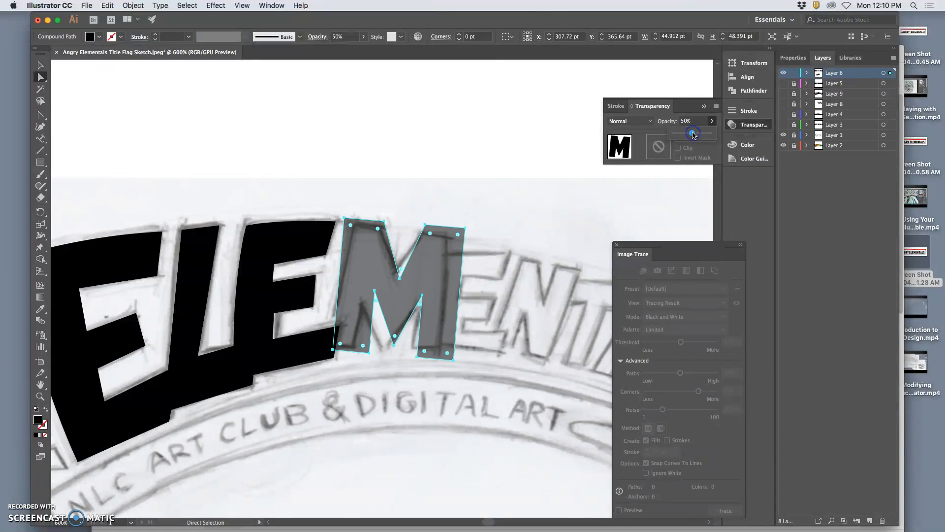
pyautogui.click(503, 161)
pyautogui.click(349, 248)
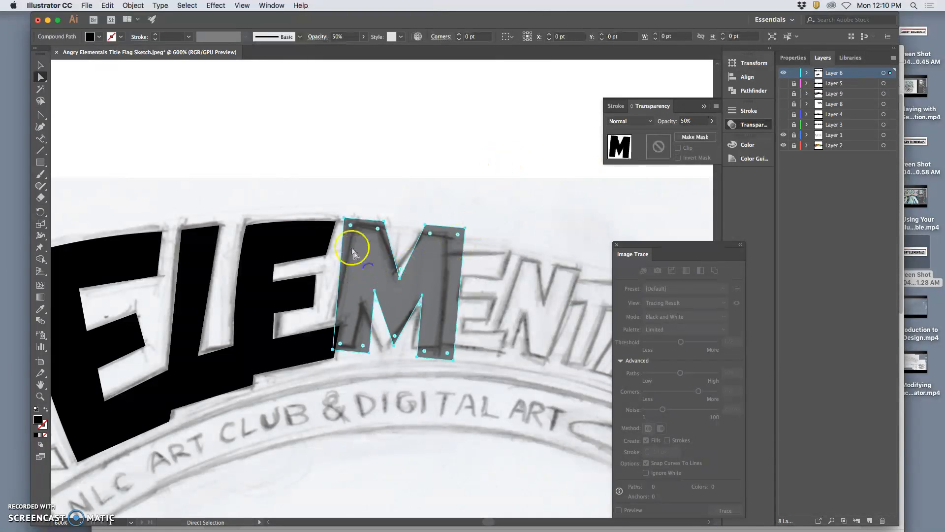
pyautogui.moveTo(347, 223)
pyautogui.mouseDown()
pyautogui.moveTo(351, 208)
pyautogui.moveTo(353, 223)
pyautogui.mouseUp()
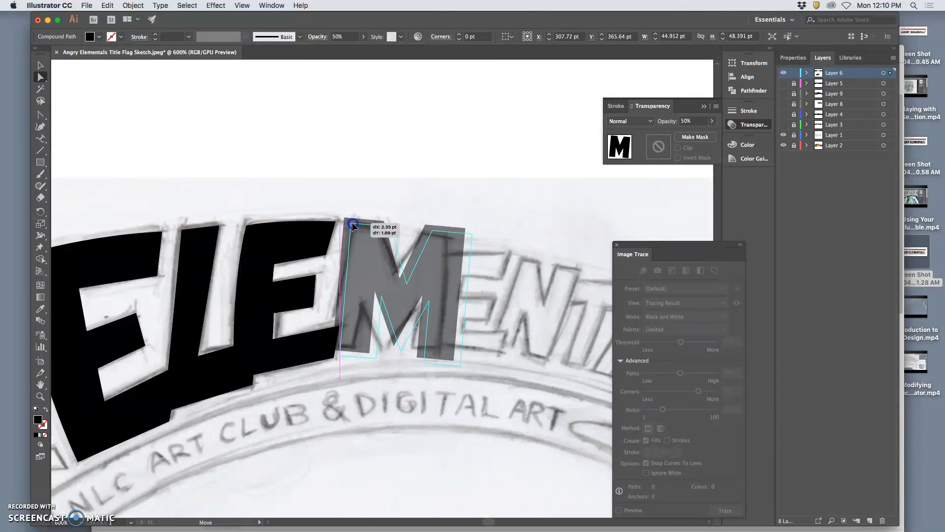
pyautogui.click(531, 244)
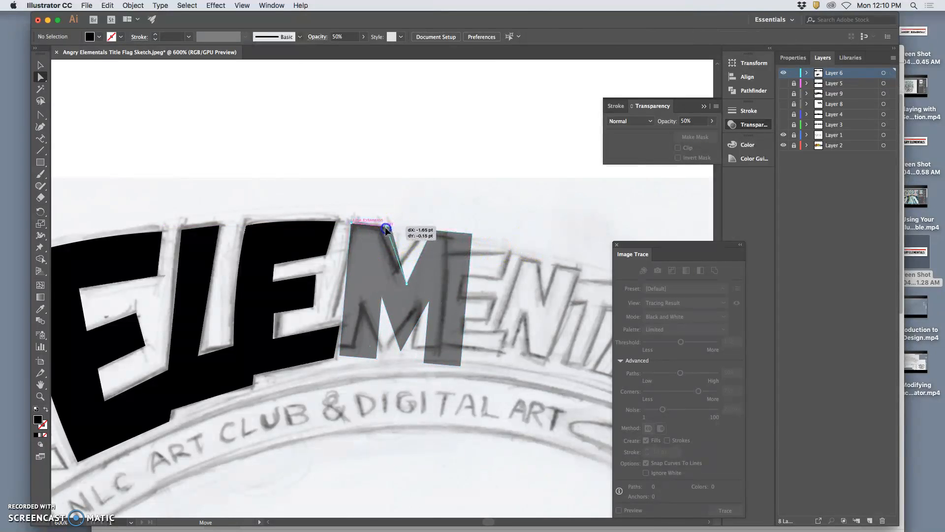
# Step: Reshape the M's top edge by lowering its middle notch and pulling the upper corners in to match the sketch
pyautogui.moveTo(391, 227); pyautogui.dragTo(397, 270)
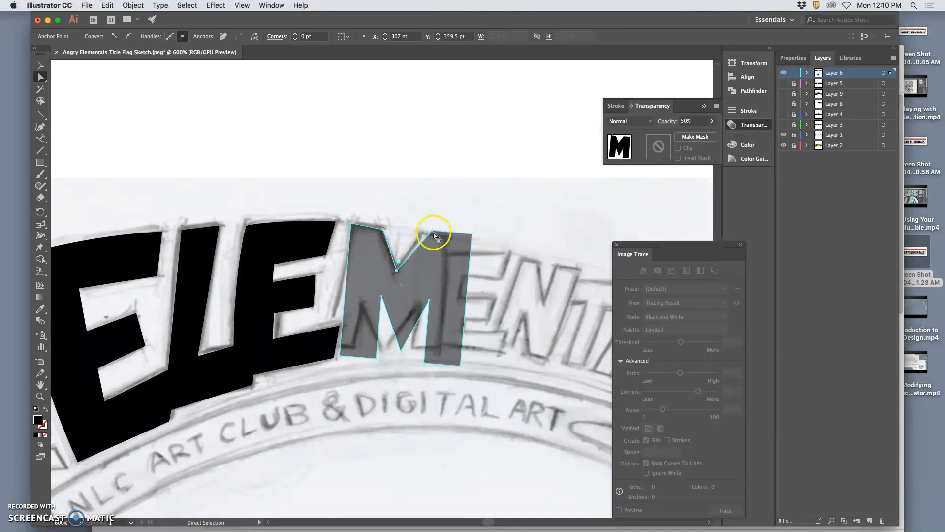
pyautogui.moveTo(433, 233); pyautogui.dragTo(422, 236)
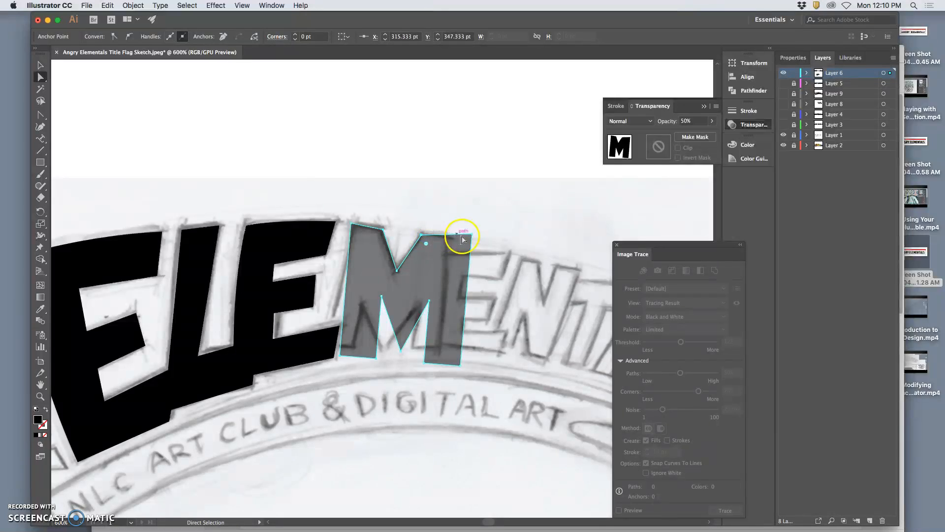
pyautogui.moveTo(471, 237); pyautogui.dragTo(448, 237)
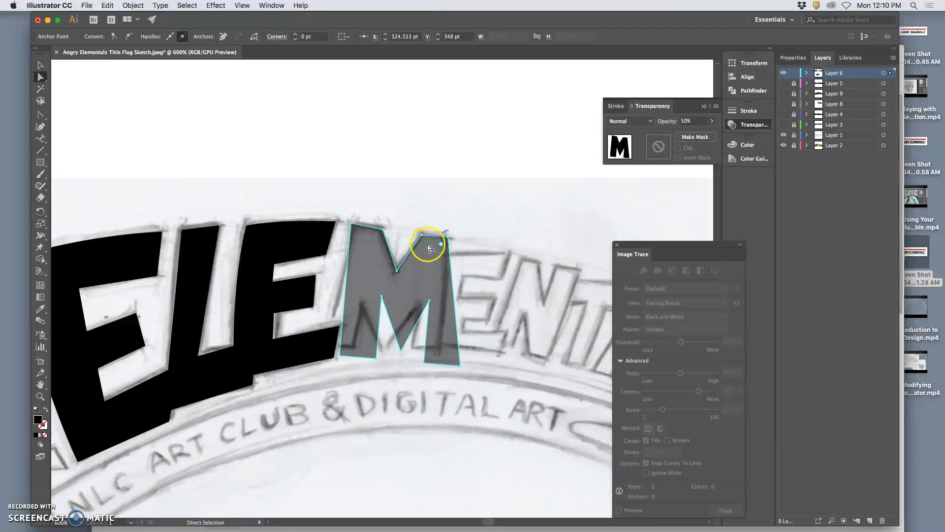
pyautogui.click(384, 228)
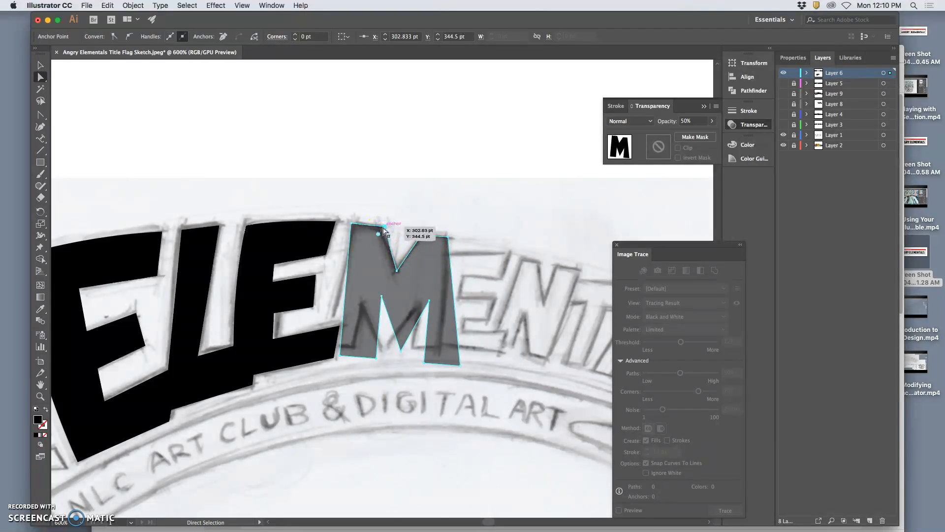
pyautogui.moveTo(383, 228); pyautogui.dragTo(447, 238)
pyautogui.click(445, 239)
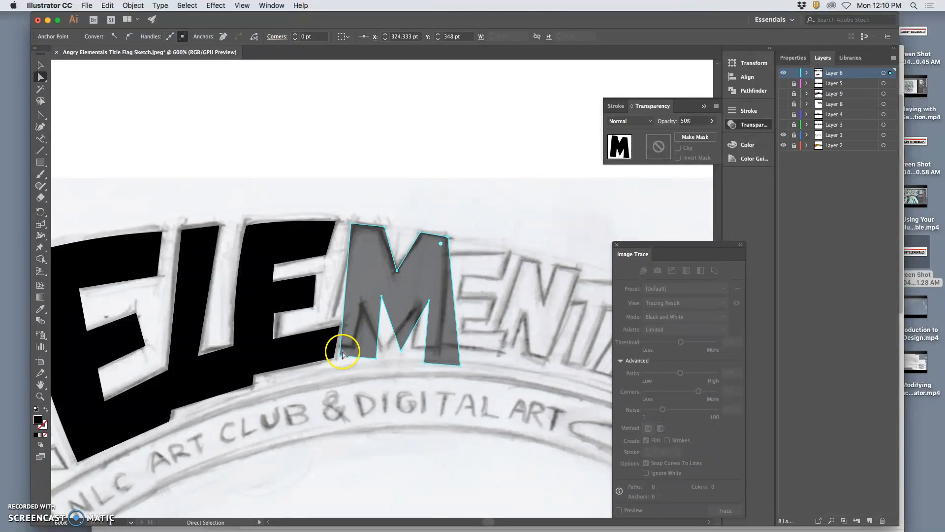
# Step: Move the M's lower and inner anchor points so its legs and bottom edge follow the sketched M
pyautogui.moveTo(340, 356); pyautogui.dragTo(328, 341)
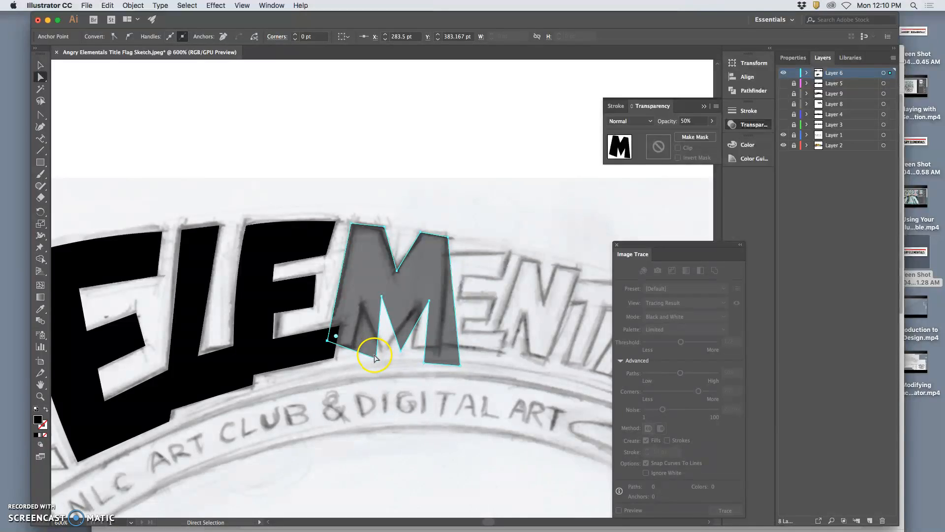
pyautogui.click(328, 341)
pyautogui.moveTo(328, 341); pyautogui.dragTo(354, 346)
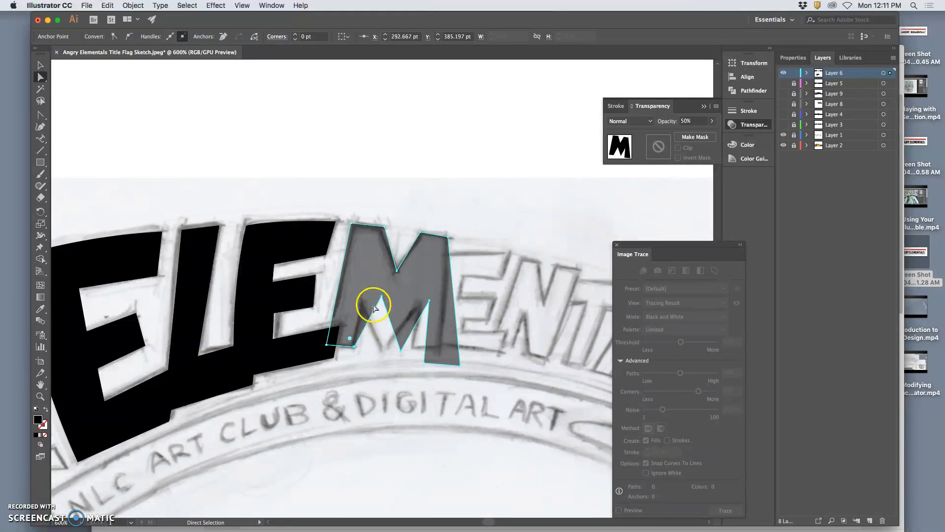
pyautogui.moveTo(382, 296); pyautogui.dragTo(362, 305)
pyautogui.moveTo(402, 350); pyautogui.dragTo(382, 351)
pyautogui.moveTo(430, 301); pyautogui.dragTo(417, 309)
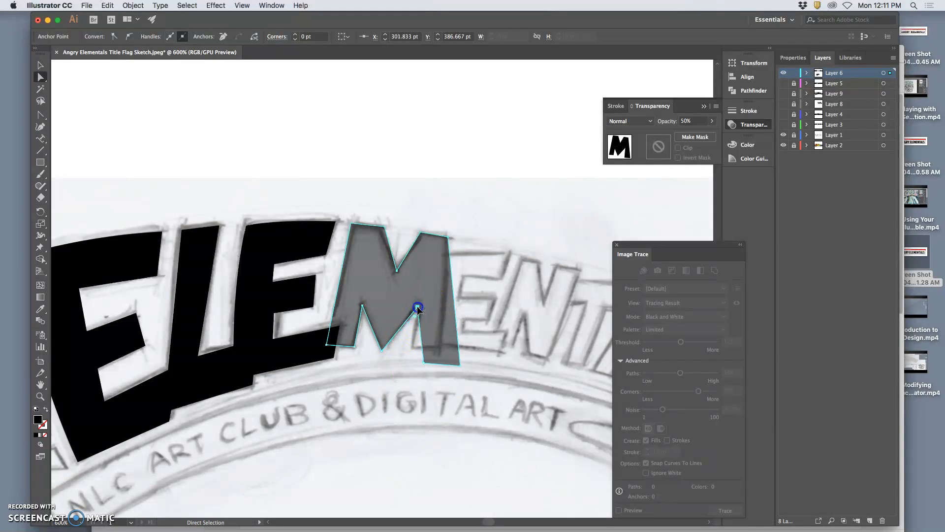
pyautogui.moveTo(423, 362); pyautogui.dragTo(411, 350)
pyautogui.click(455, 365)
pyautogui.moveTo(460, 367); pyautogui.dragTo(438, 351)
pyautogui.moveTo(354, 347); pyautogui.dragTo(326, 349)
pyautogui.click(328, 346)
pyautogui.click(354, 348)
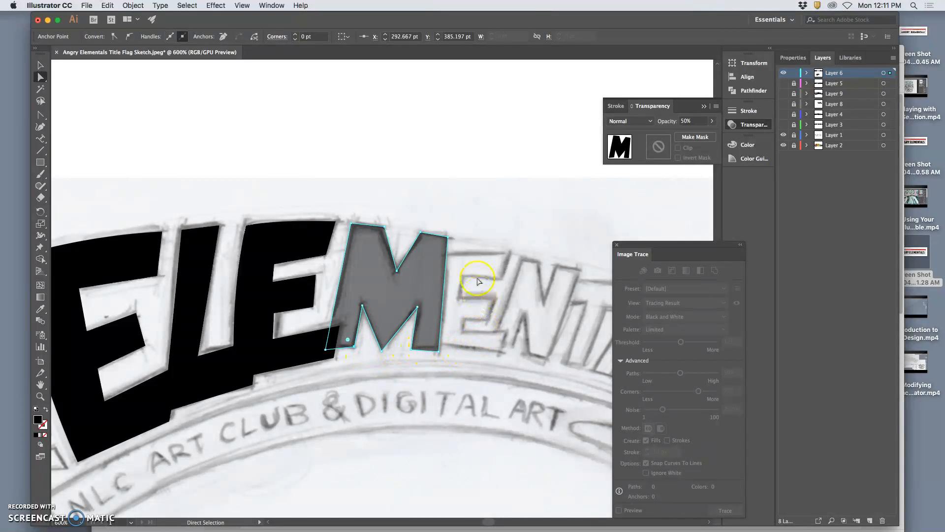
# Step: Set the M's opacity back to 100% and deselect it
pyautogui.click(712, 120)
pyautogui.moveTo(694, 133); pyautogui.dragTo(729, 132)
pyautogui.click(40, 77)
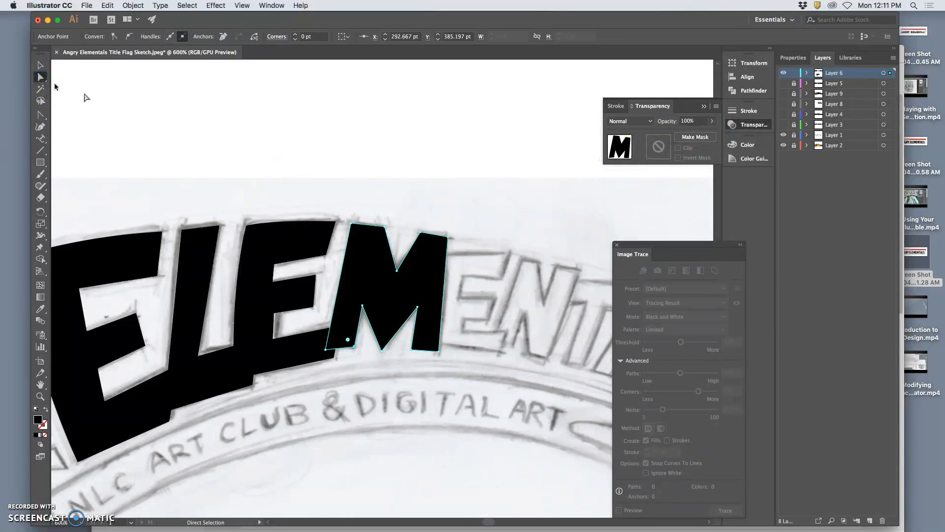
pyautogui.click(120, 102)
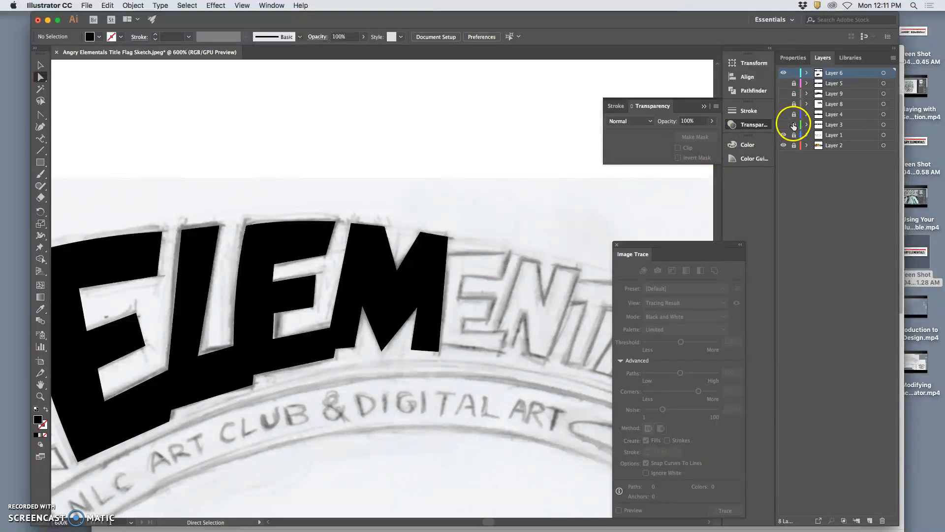
# Step: Hide the sketch layer to review the black letters on their own at a smaller zoom, then show the sketch again
pyautogui.click(785, 134)
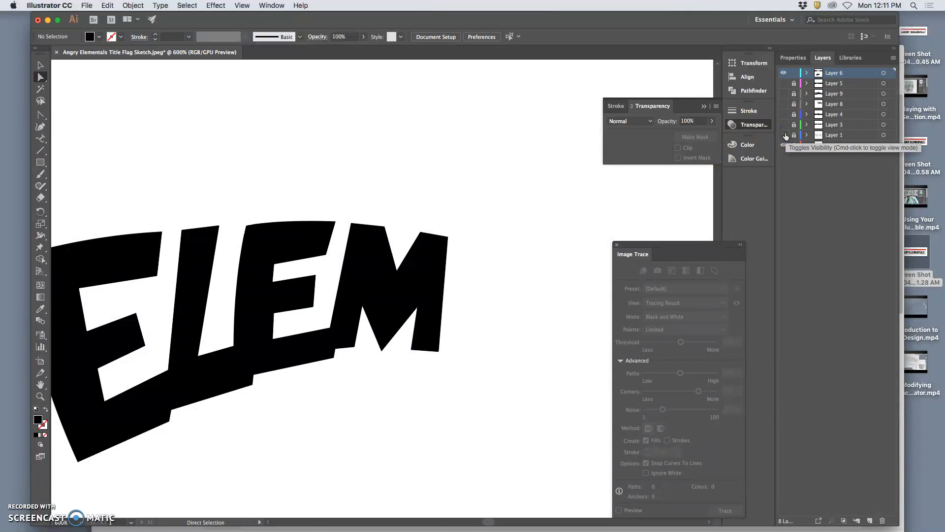
pyautogui.press('super+minus')
pyautogui.press('super+minus')
pyautogui.press('super+minus')
pyautogui.press('super+minus')
pyautogui.press('super+equal')
pyautogui.press('super+equal')
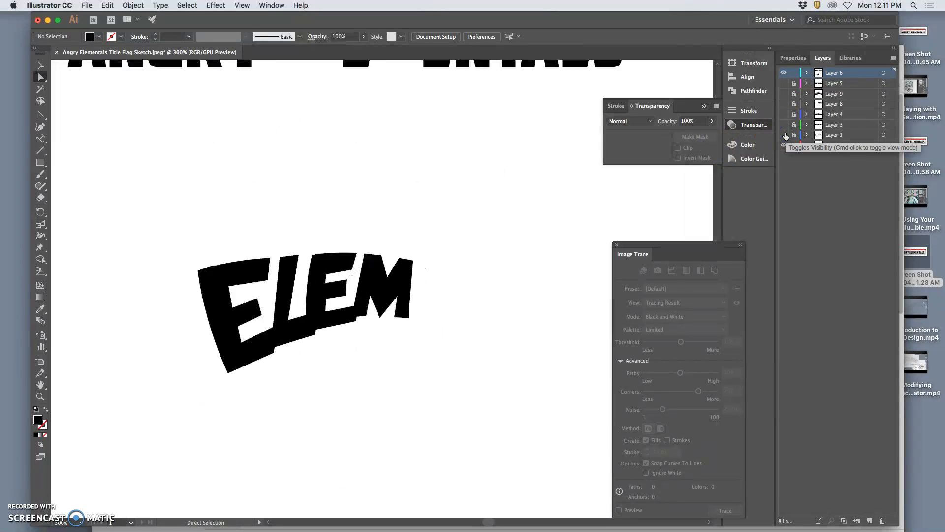
pyautogui.press('super+equal')
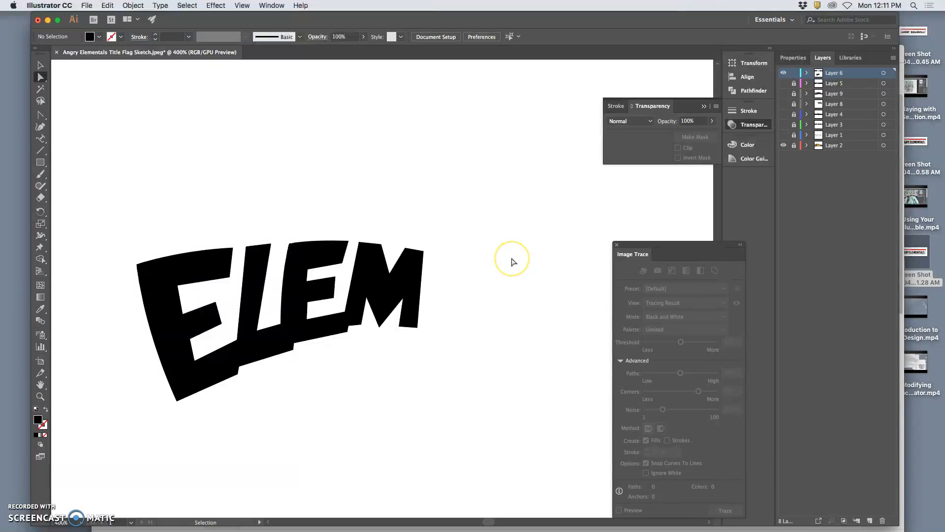
pyautogui.click(783, 135)
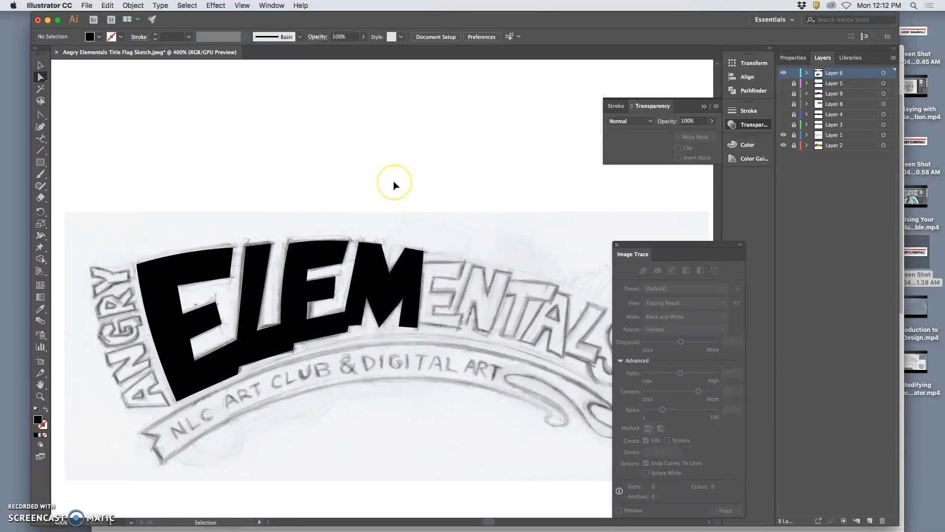
# Step: Save the document as "Angry Elementals Title Flag Black Vector.ai" in Adobe Illustrator format with default options
pyautogui.press('super+shift+s')
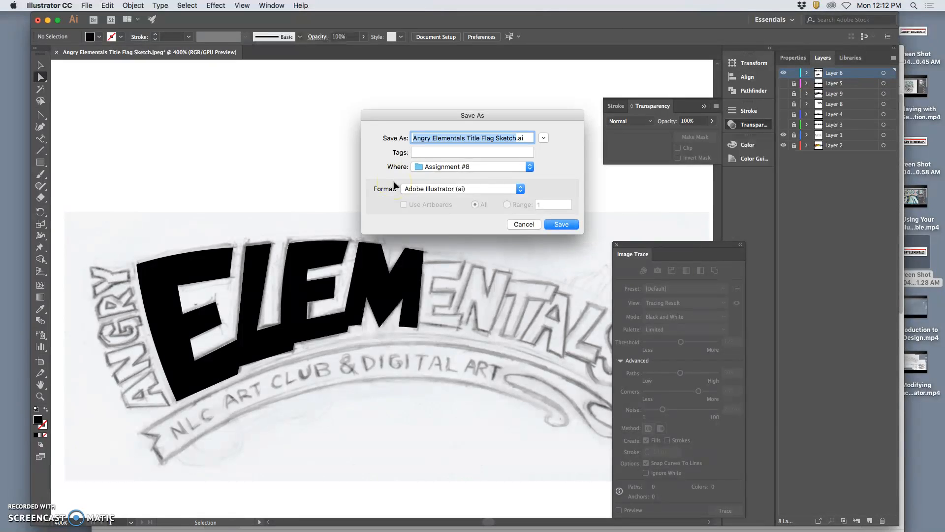
pyautogui.click(498, 139)
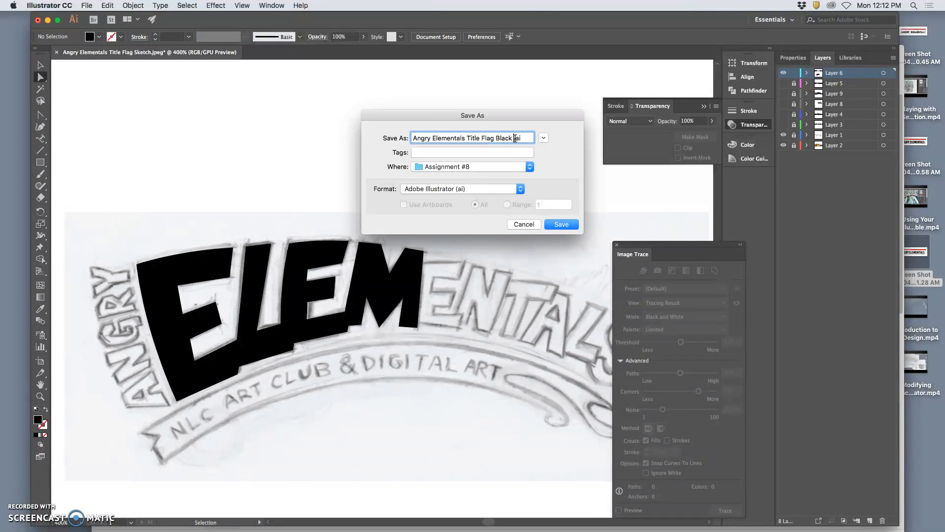
pyautogui.write('Black Vector')
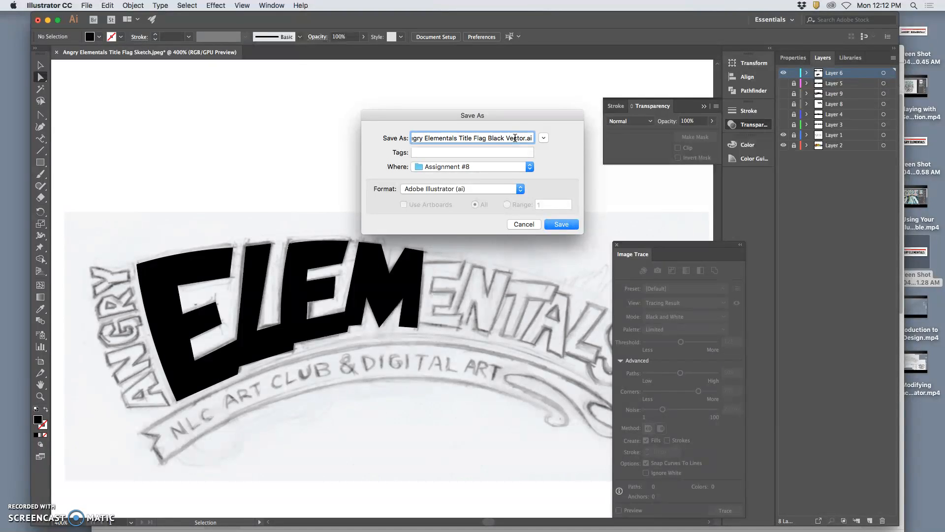
pyautogui.click(473, 192)
pyautogui.click(561, 225)
pyautogui.click(584, 409)
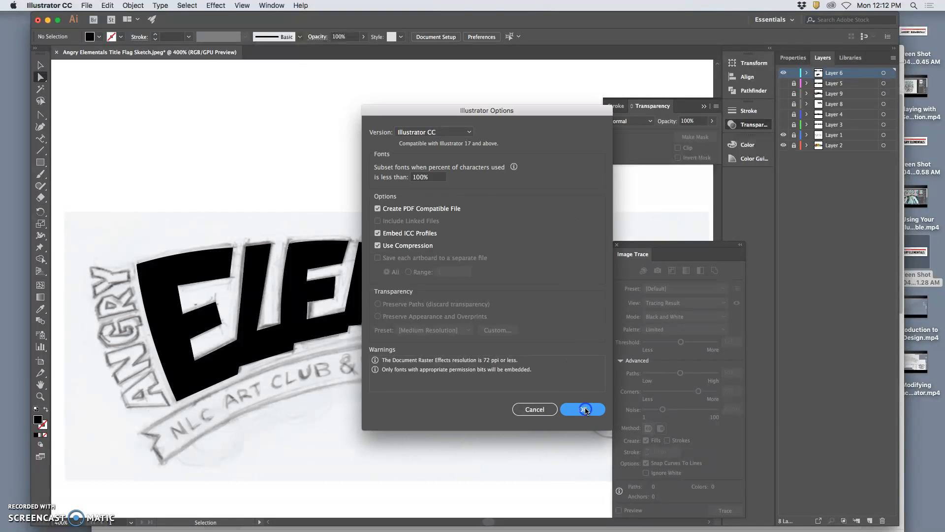